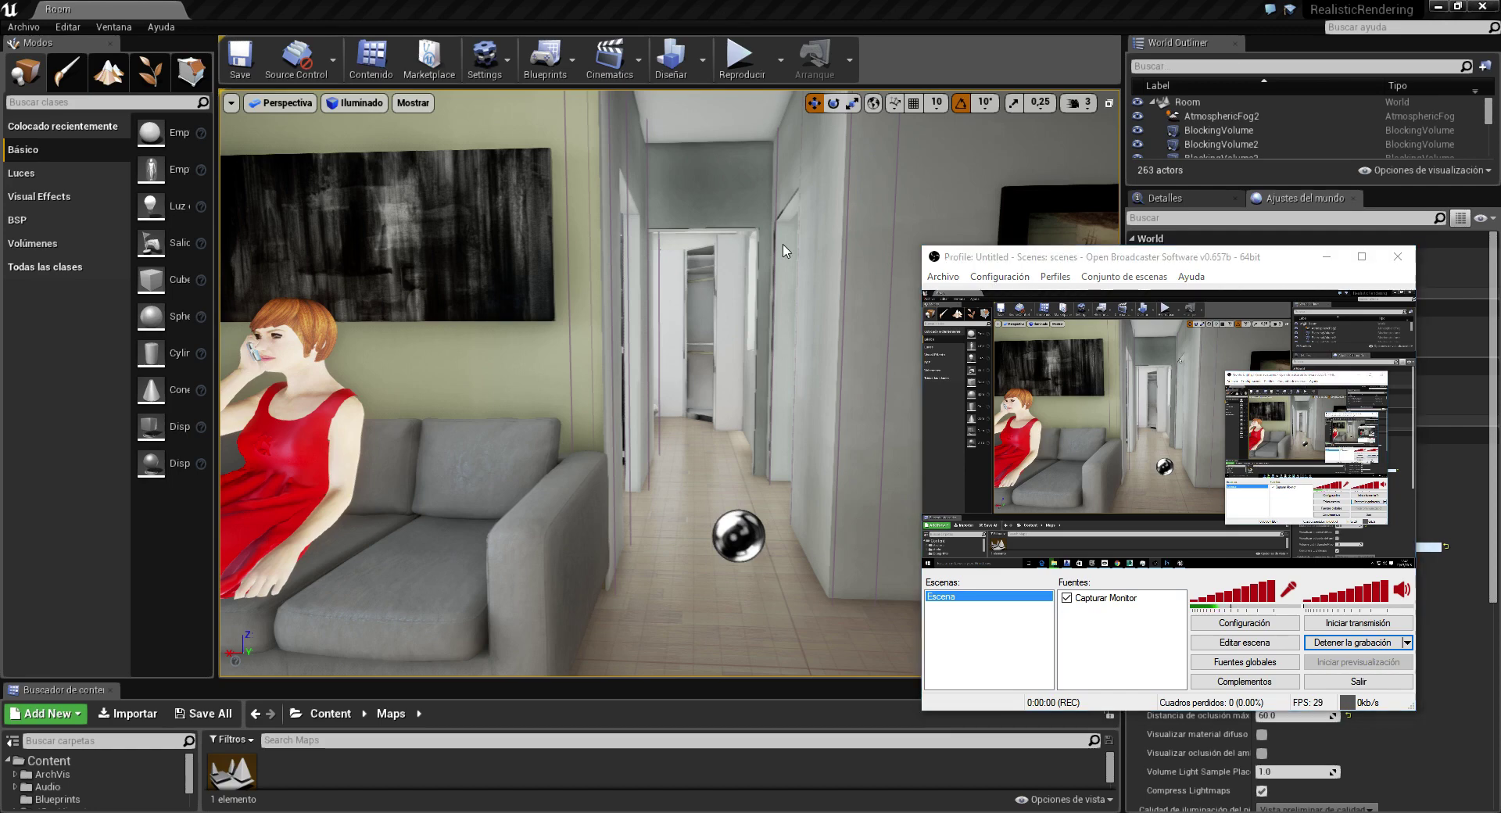
- Bring the Unreal Editor in front of the OBS recorder window
click(803, 319)
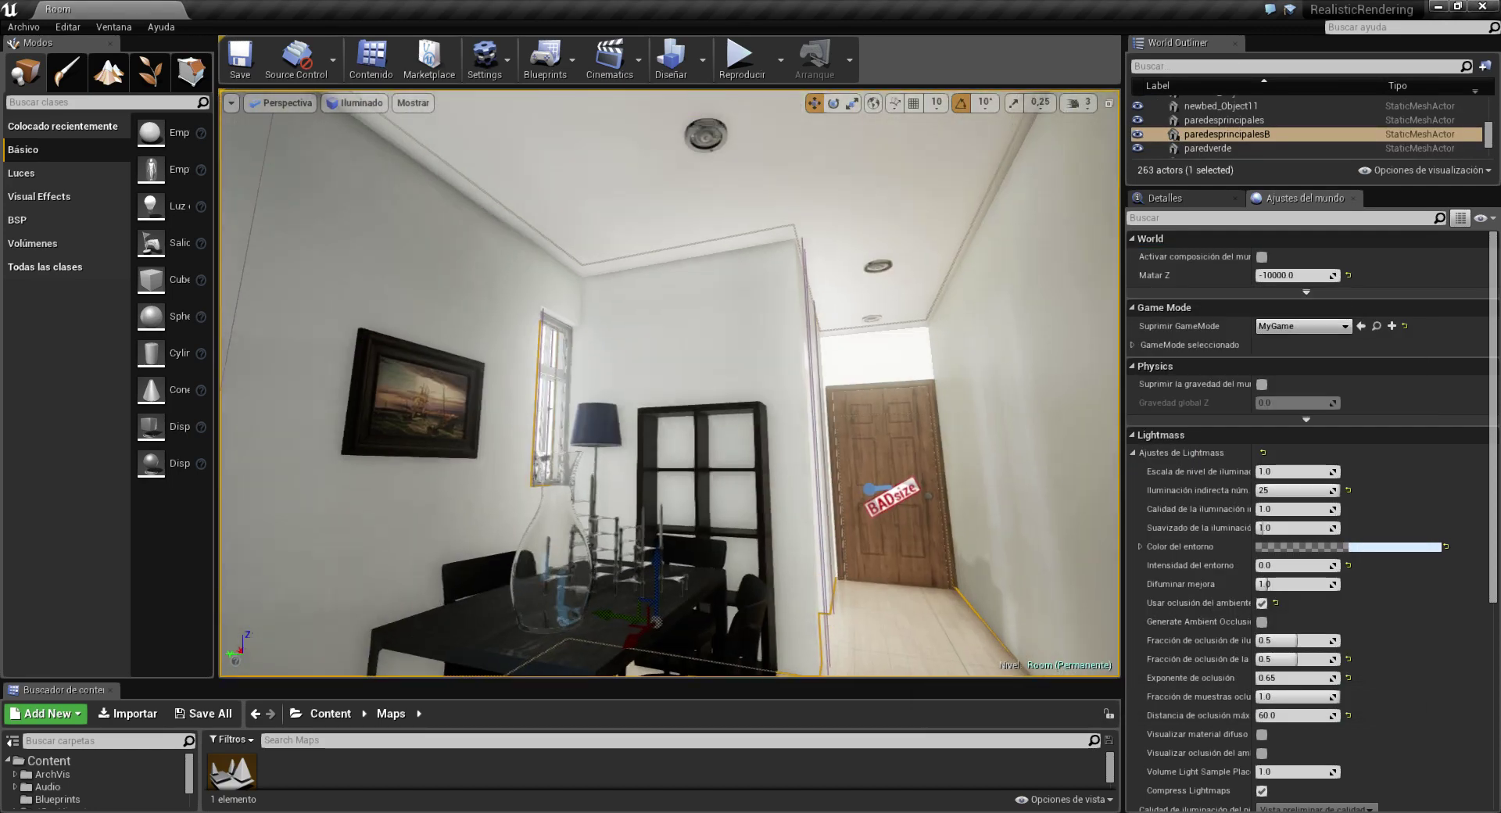
- Turn the viewport camera to face the bathroom mirror above the white sink
right_drag(803, 319, 803, 319)
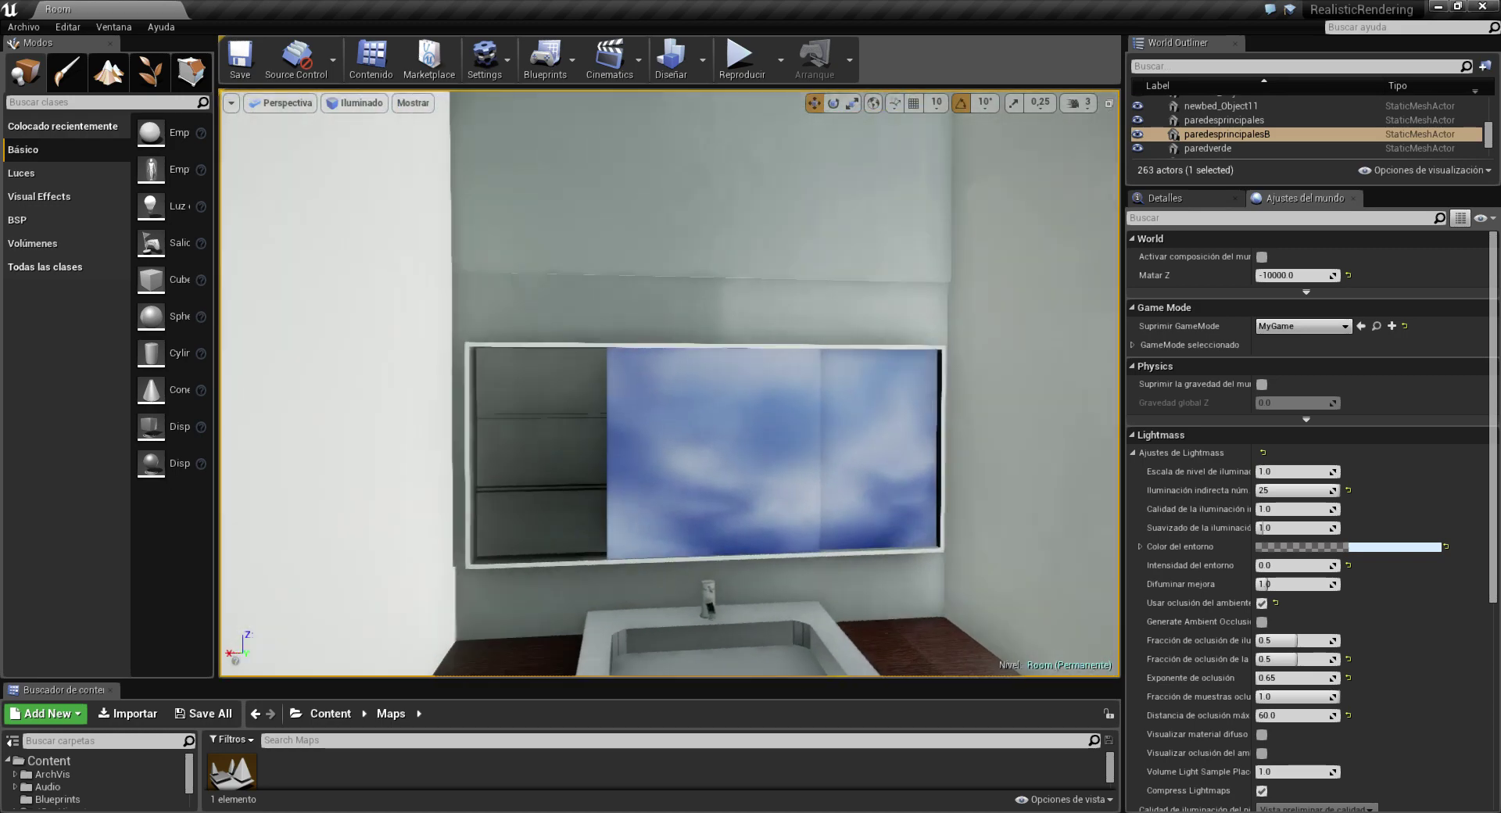
right_drag(655, 348, 656, 347)
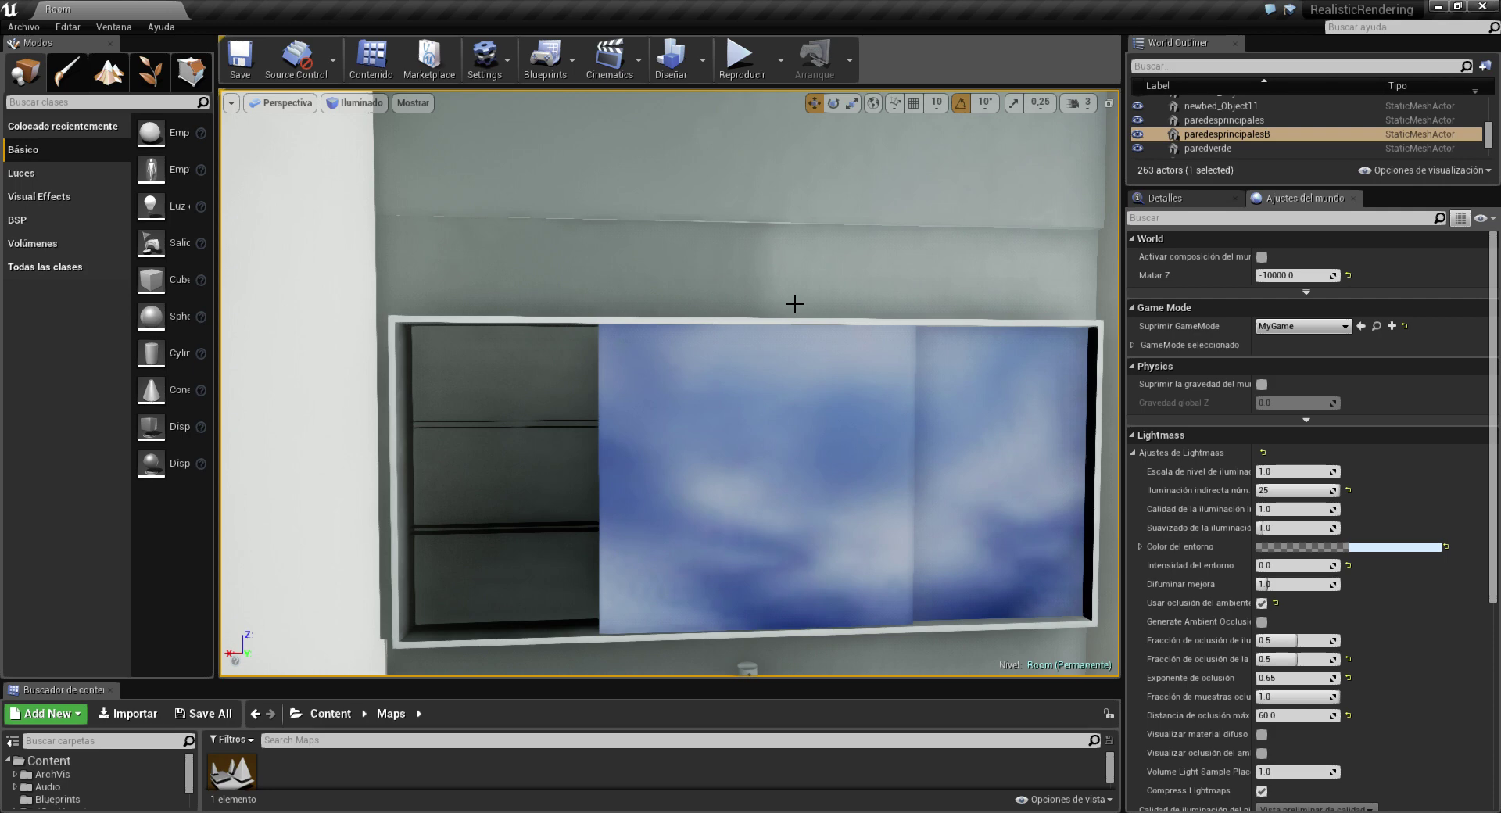
scroll(797, 304, down, 2)
scroll(800, 313, down, 2)
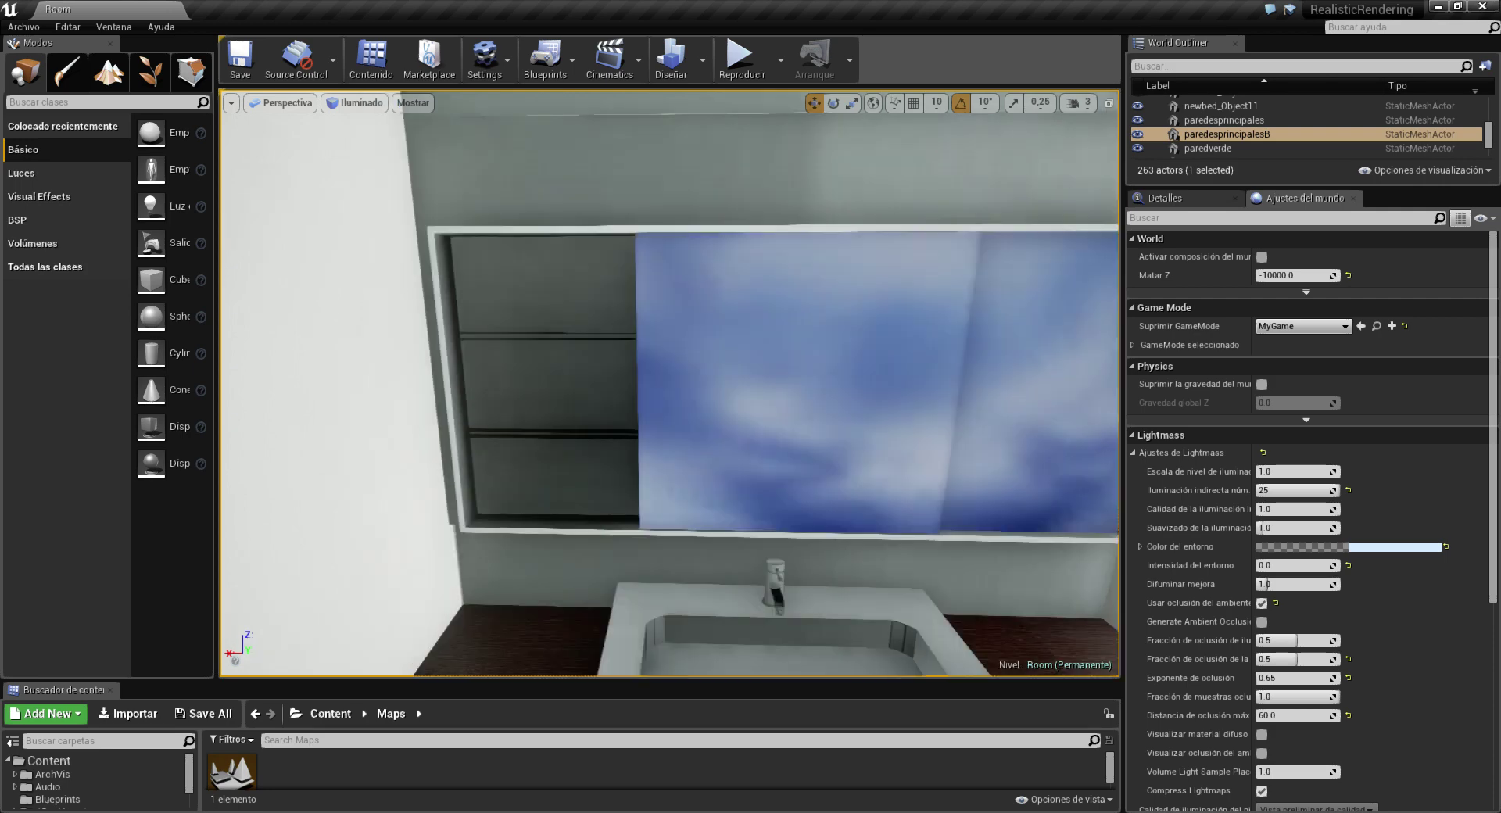
scroll(803, 327, down, 2)
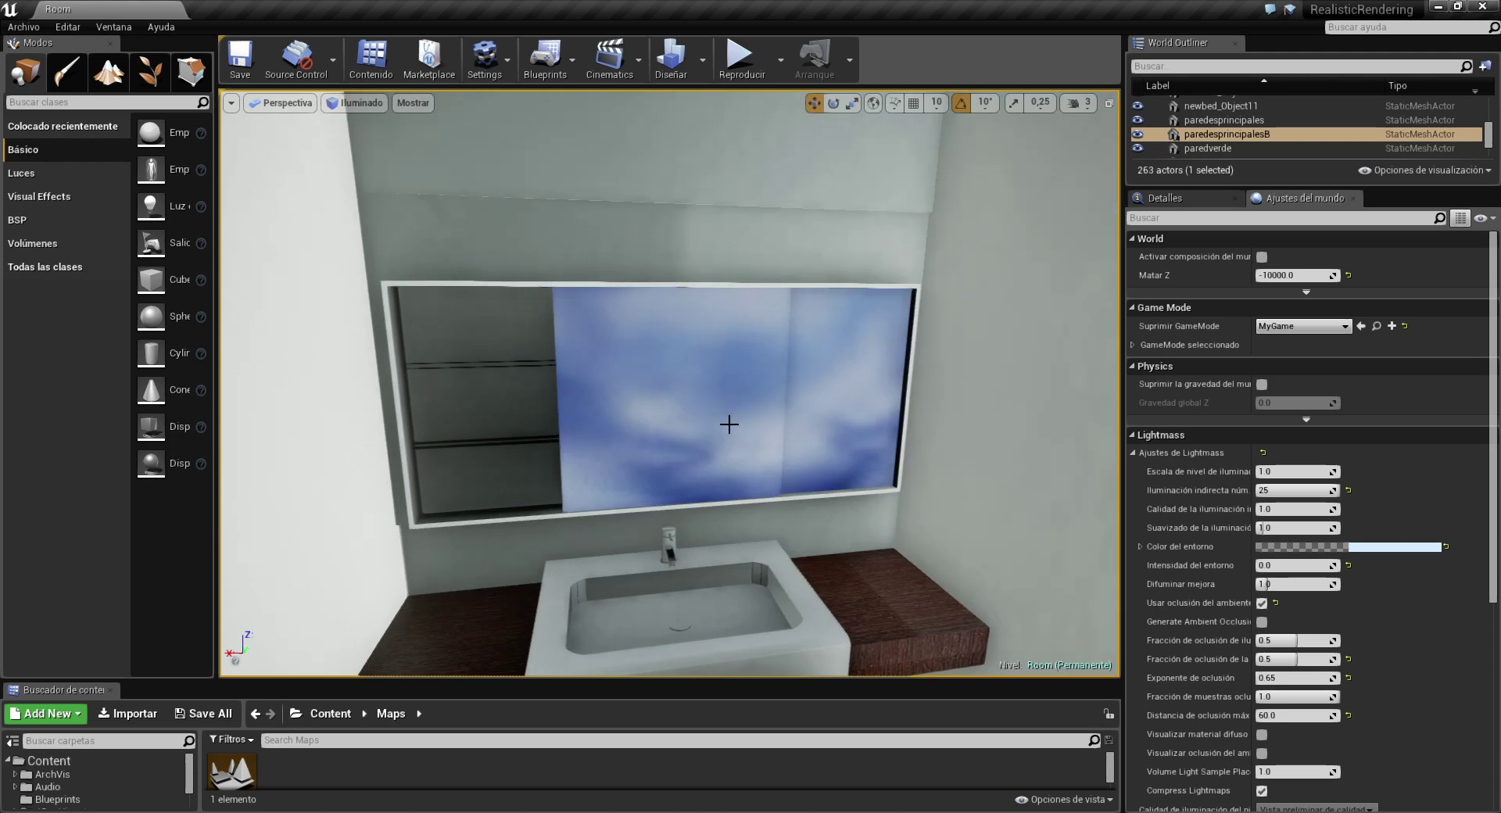
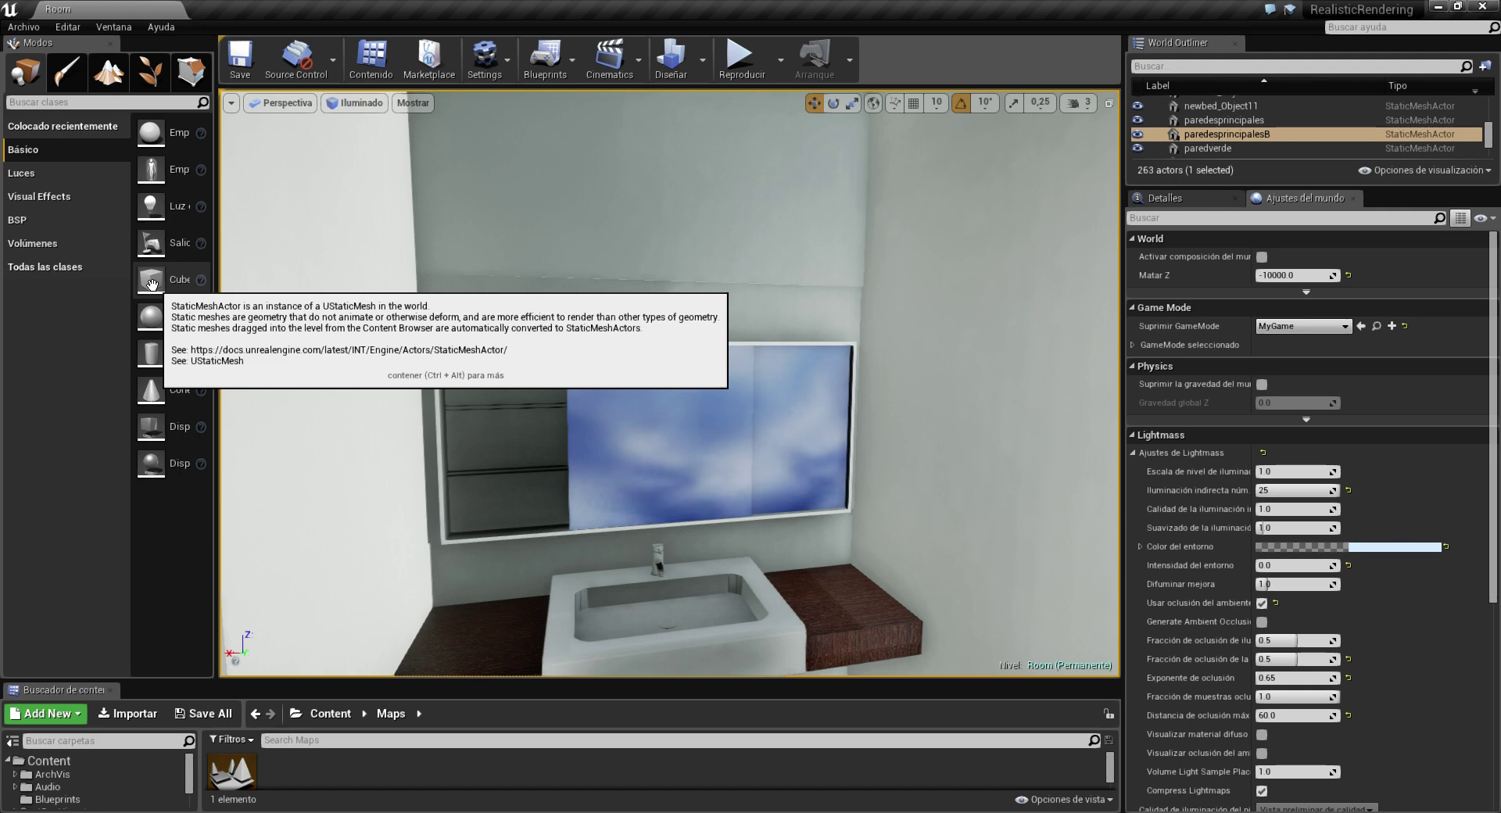
- Drop a new cube into the bathroom scene and flatten it into a thin slab
drag(152, 283, 561, 323)
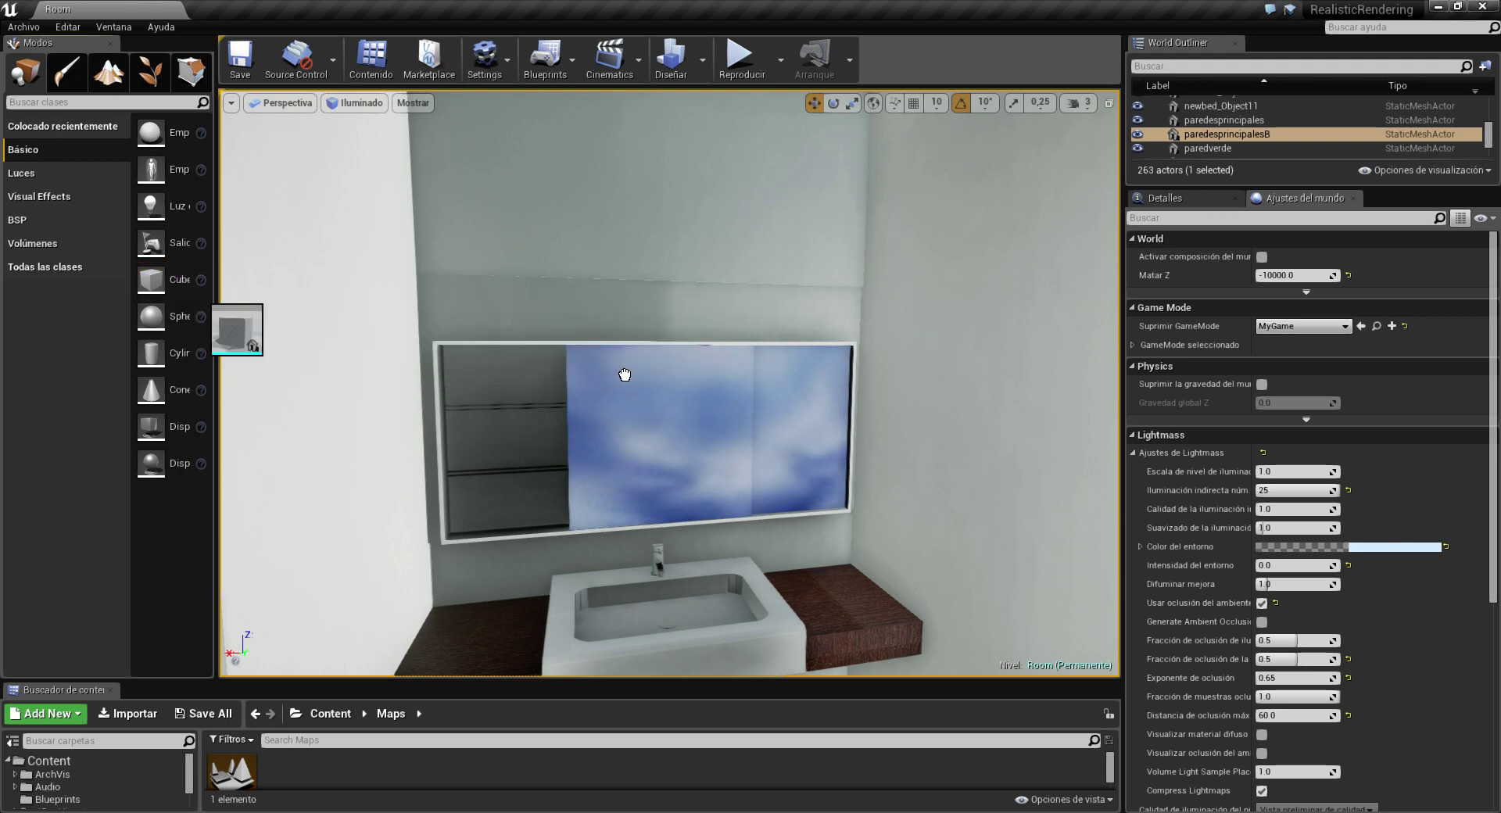
drag(617, 378, 618, 377)
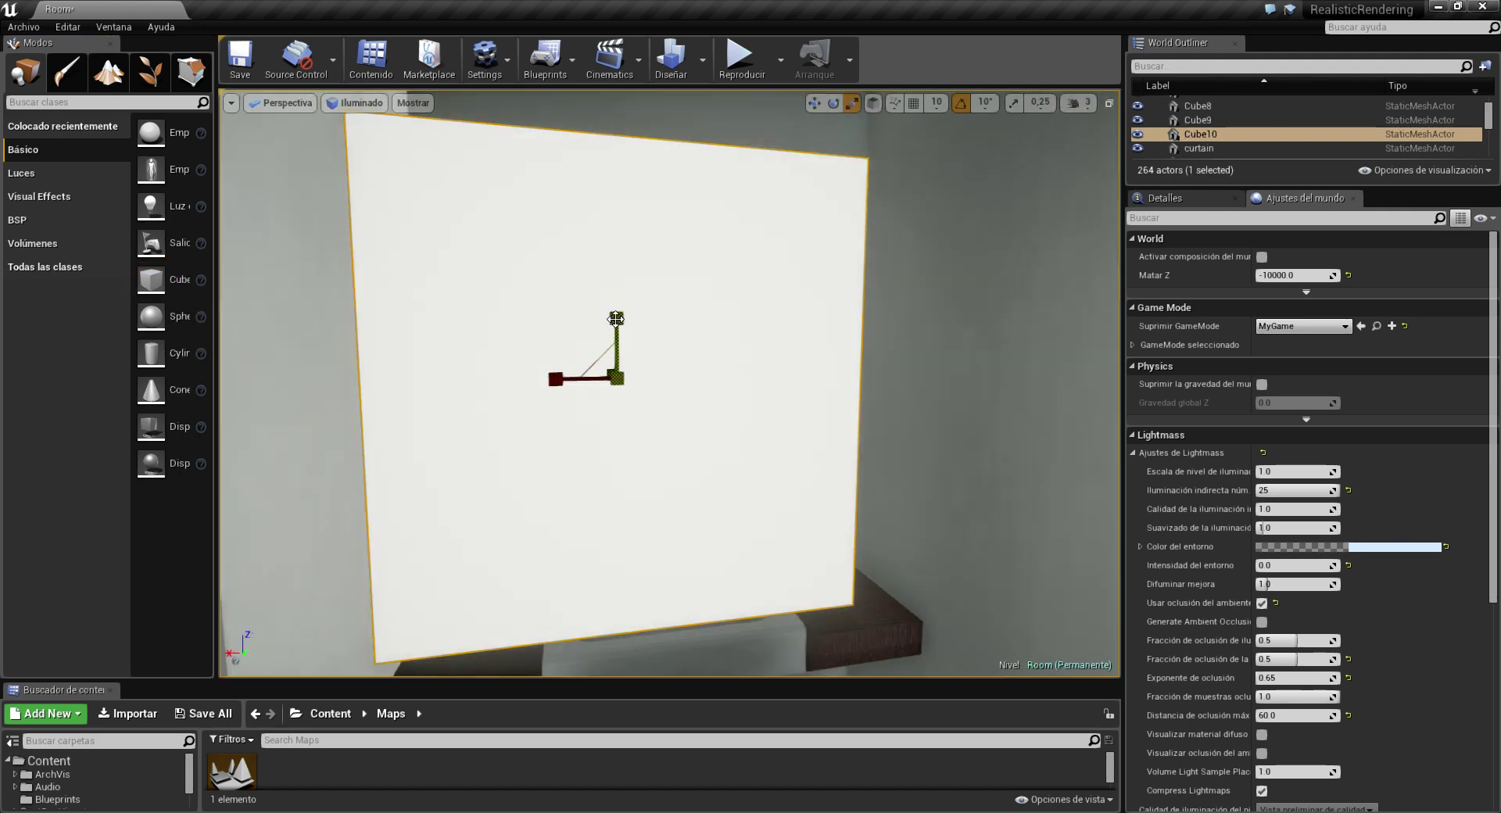
drag(616, 318, 577, 358)
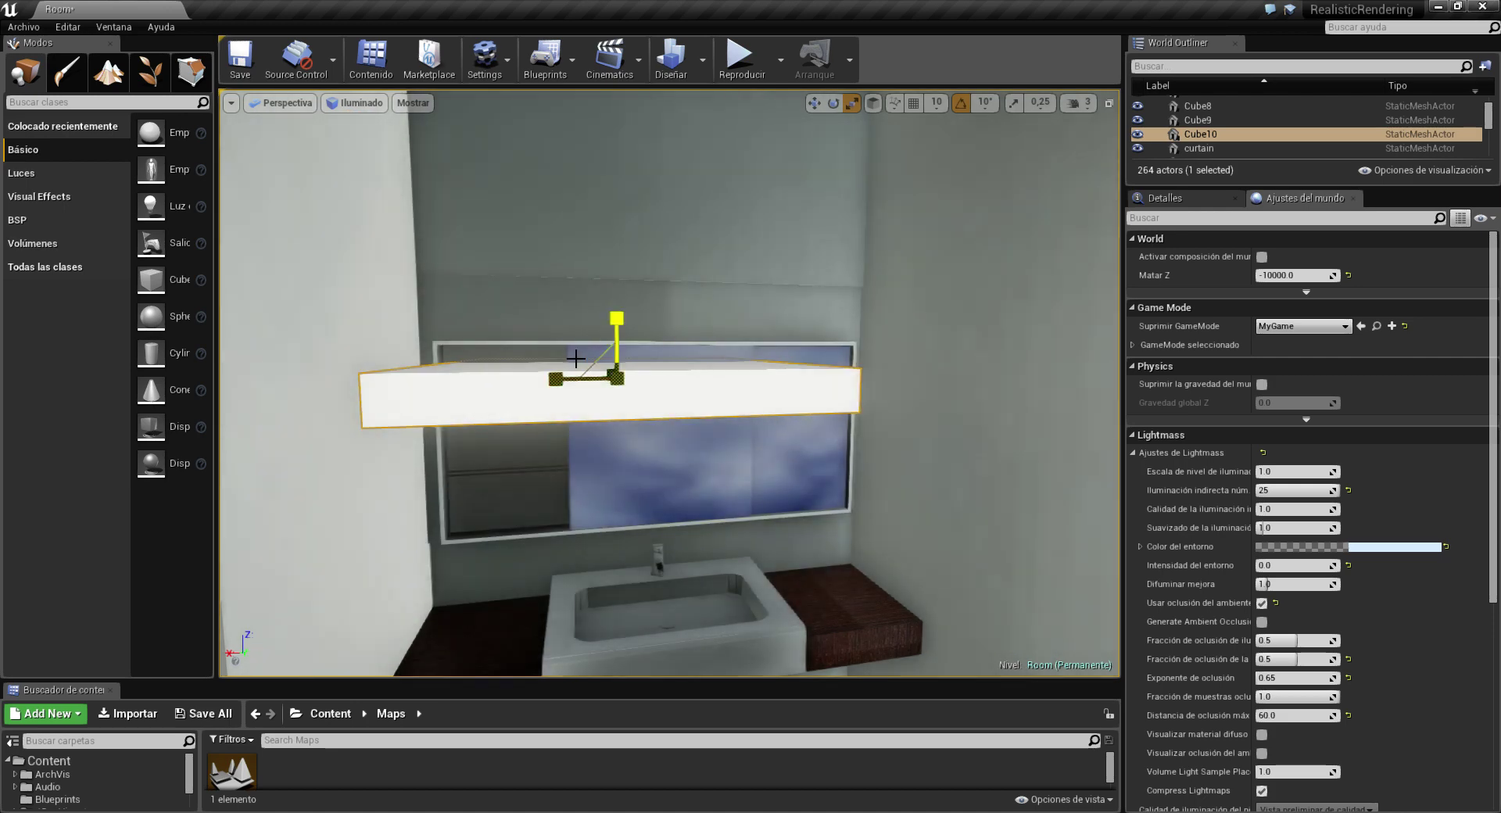
right_drag(577, 359, 576, 373)
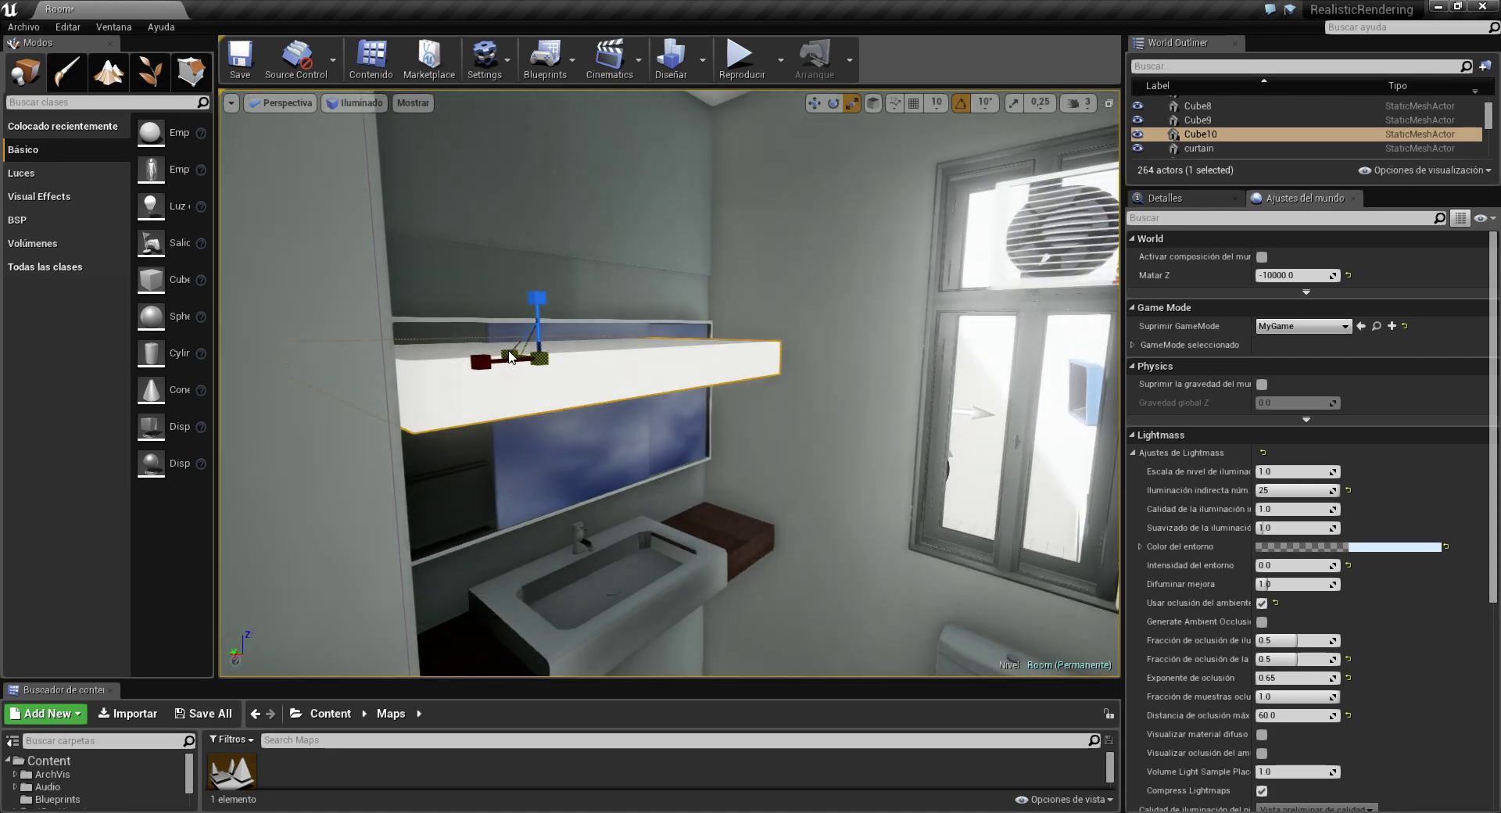
drag(510, 356, 492, 368)
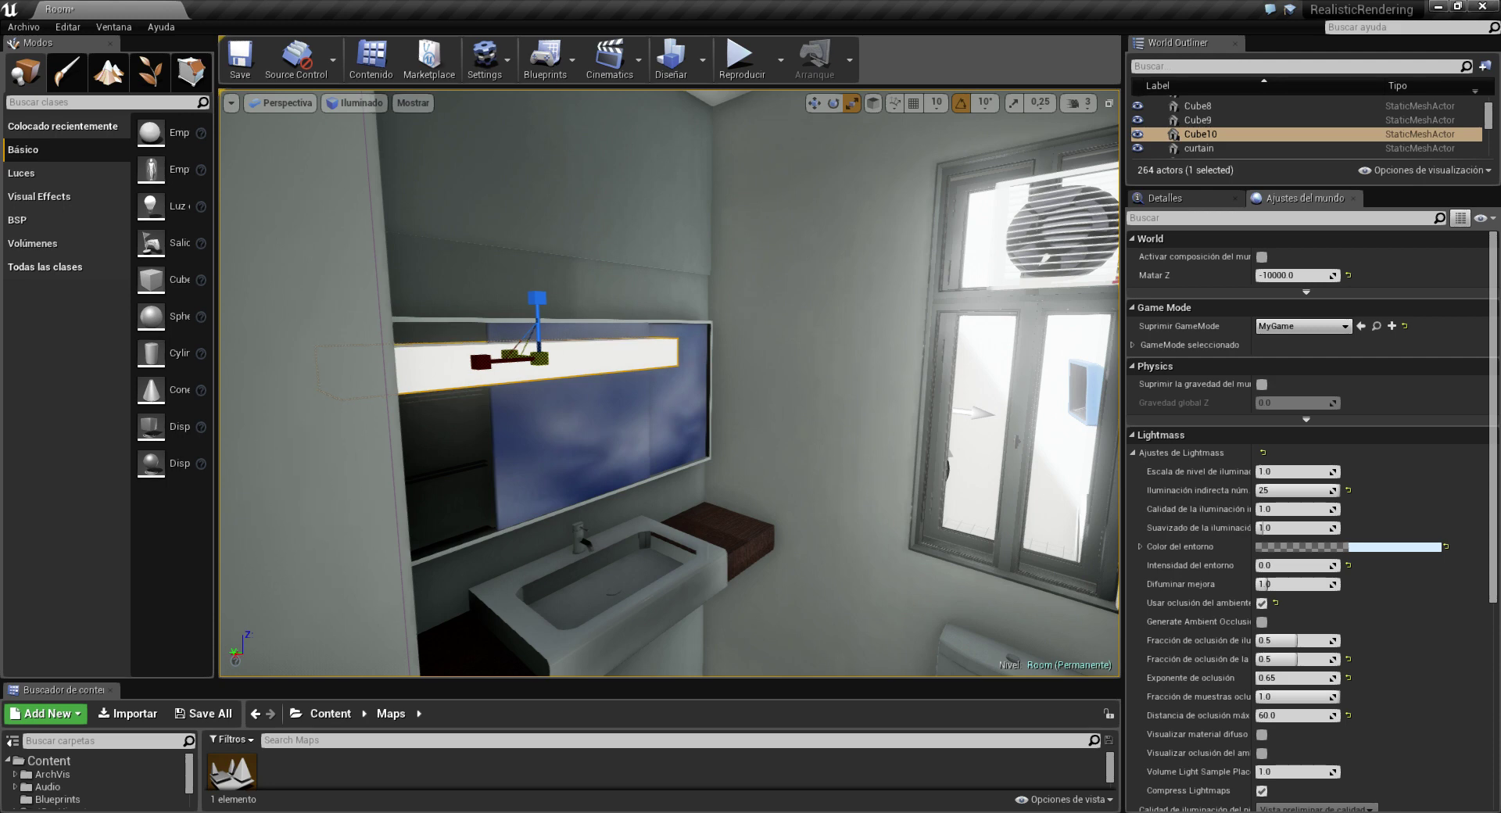
- Raise the slab above the mirror and reshape it into a thin strip stretched along X
drag(531, 320, 532, 277)
mouse_move(531, 278)
right_down()
mouse_move(531, 344)
mouse_move(532, 281)
right_up()
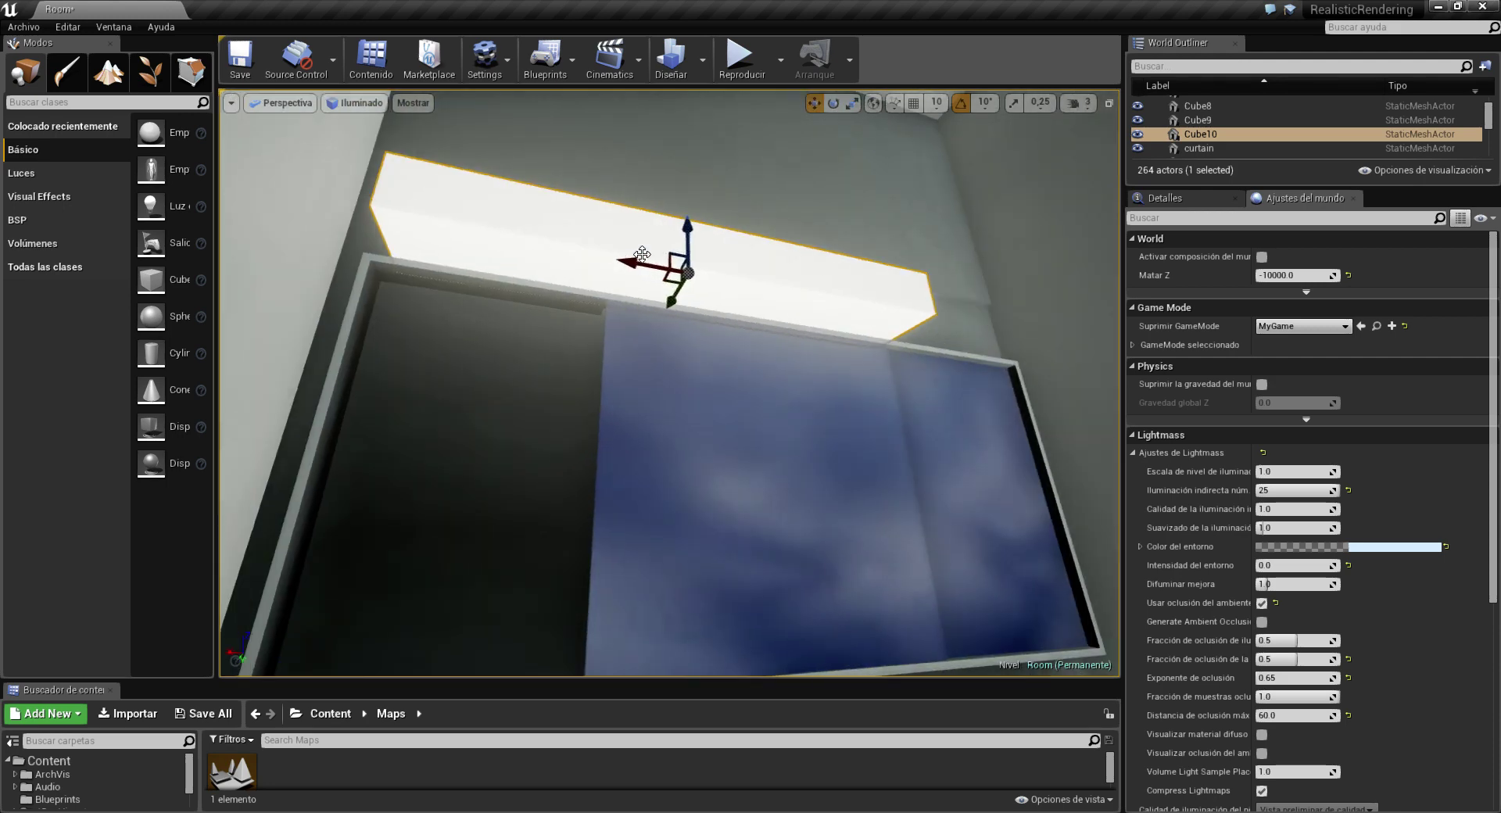
drag(662, 311, 648, 270)
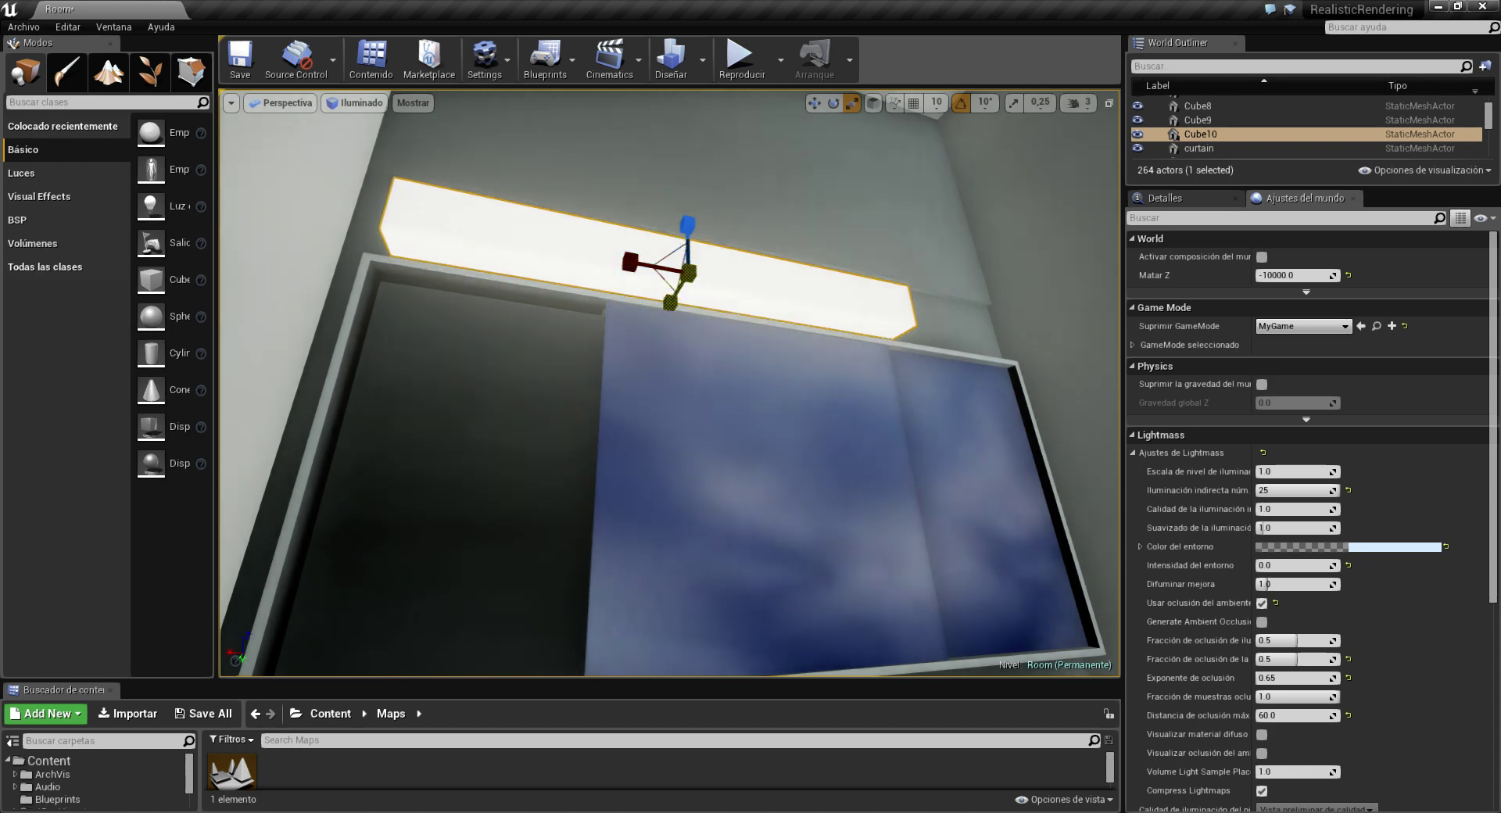
key(w)
mouse_move(648, 270)
right_down()
mouse_move(648, 344)
mouse_move(699, 303)
right_up()
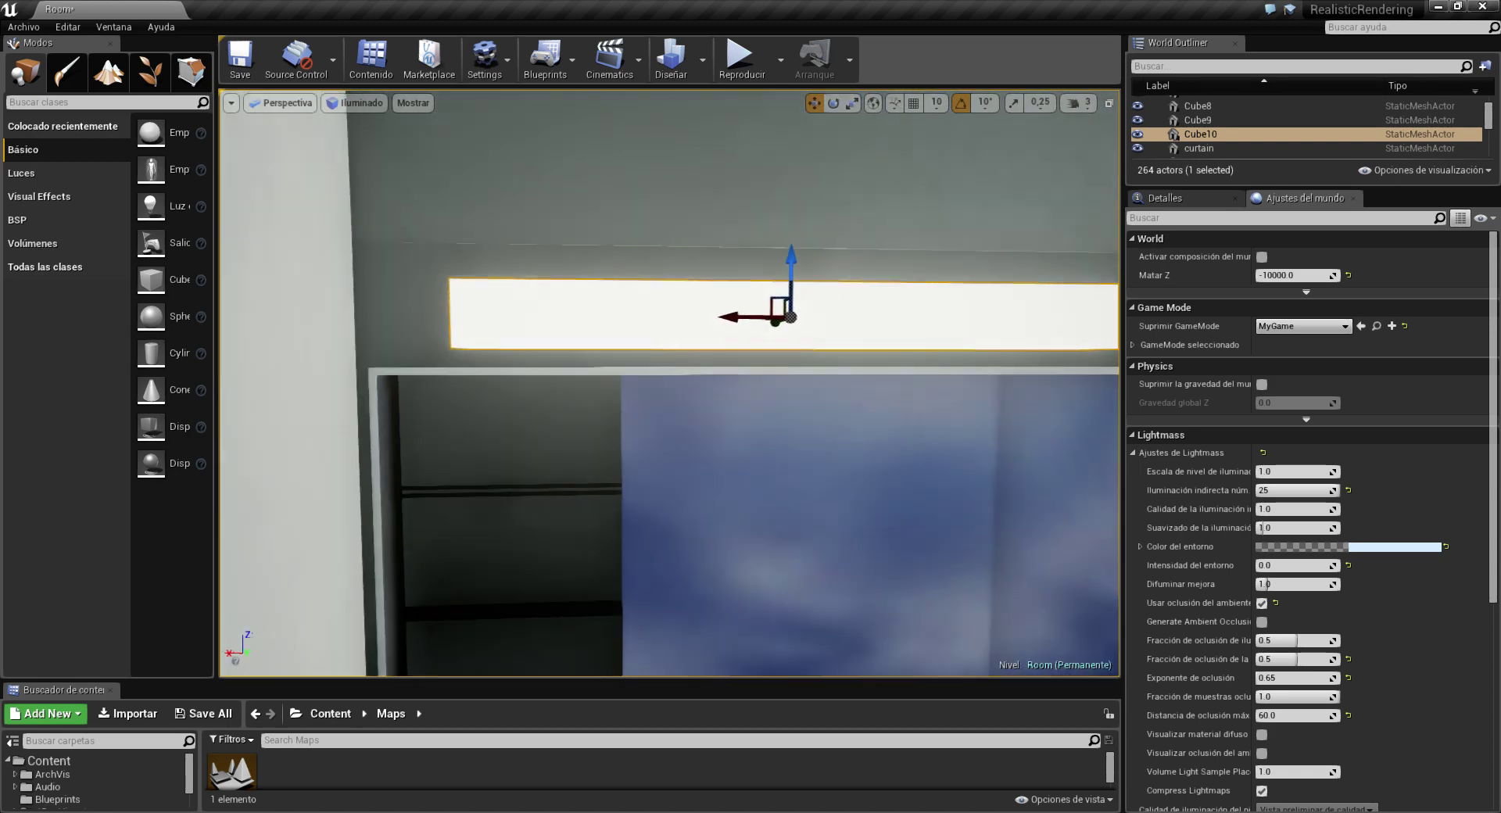
key(r)
mouse_move(680, 345)
mouse_down()
mouse_move(653, 345)
mouse_move(691, 344)
mouse_up()
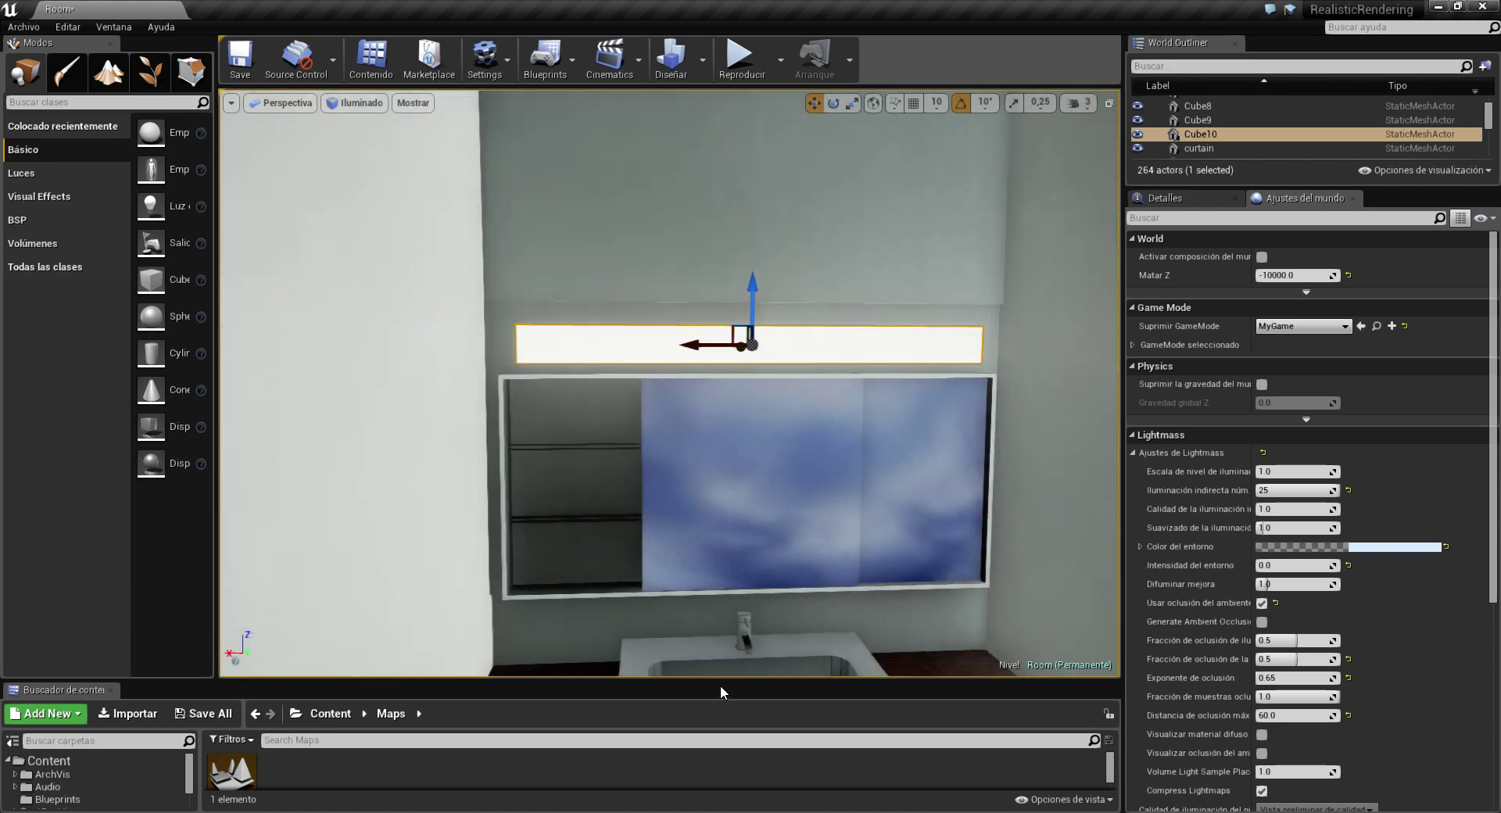
drag(720, 692, 720, 445)
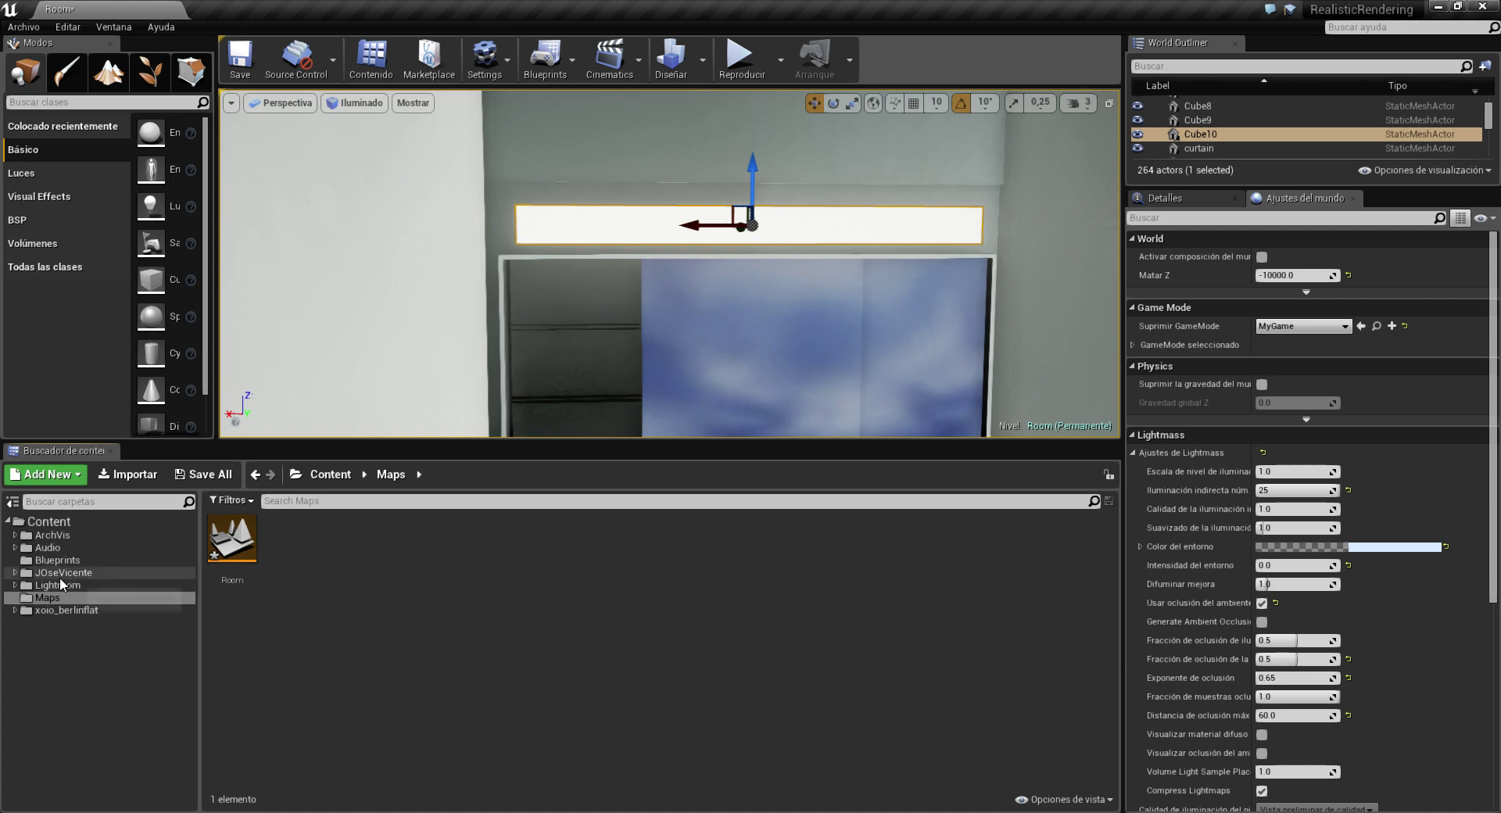
- Create a new folder named tubofluorescene inside JOseVicente
click(61, 574)
double_click(61, 574)
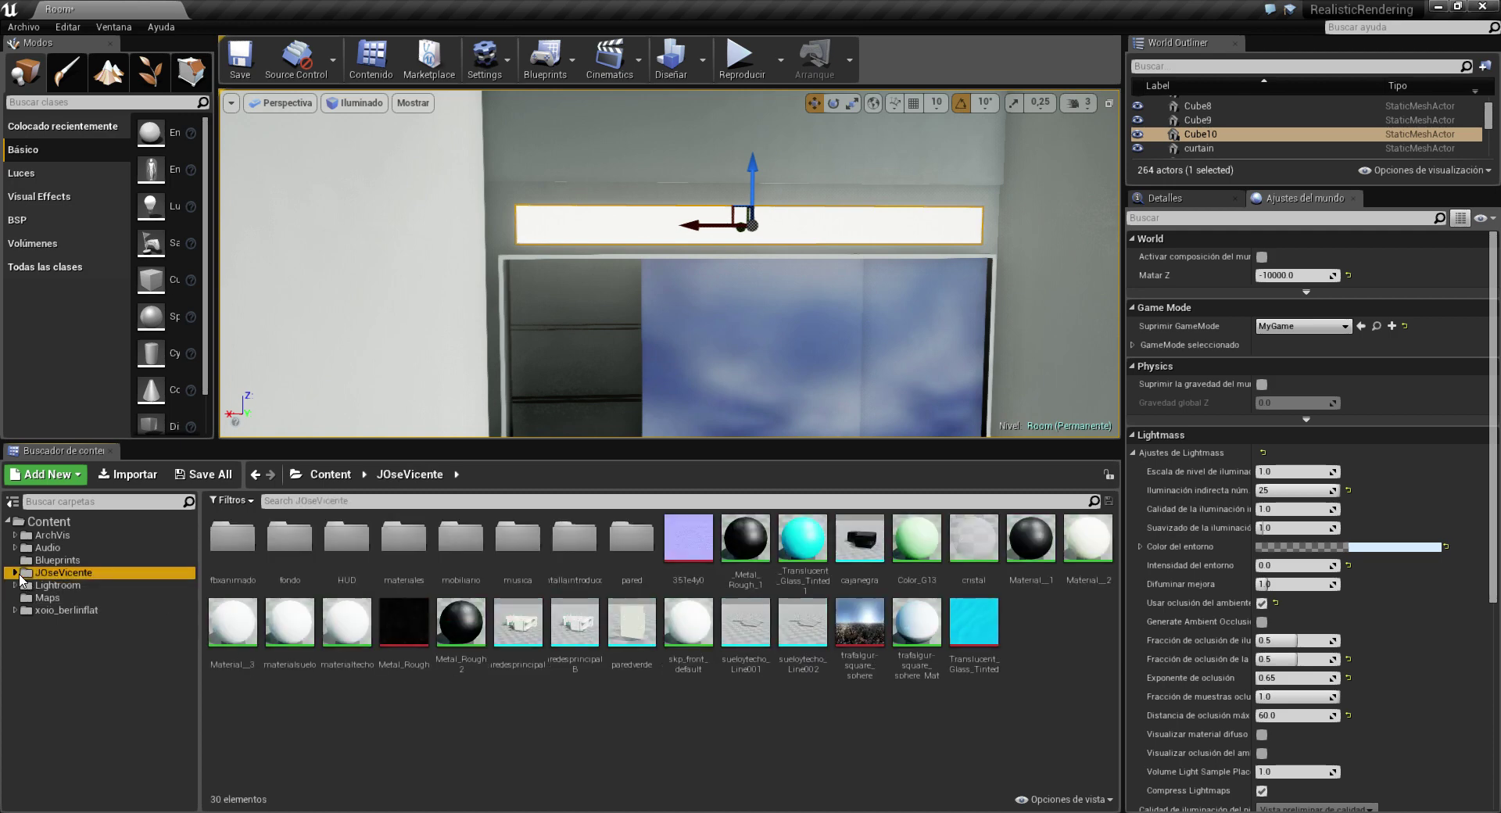
right_click(76, 581)
click(172, 322)
text(tubofluor)
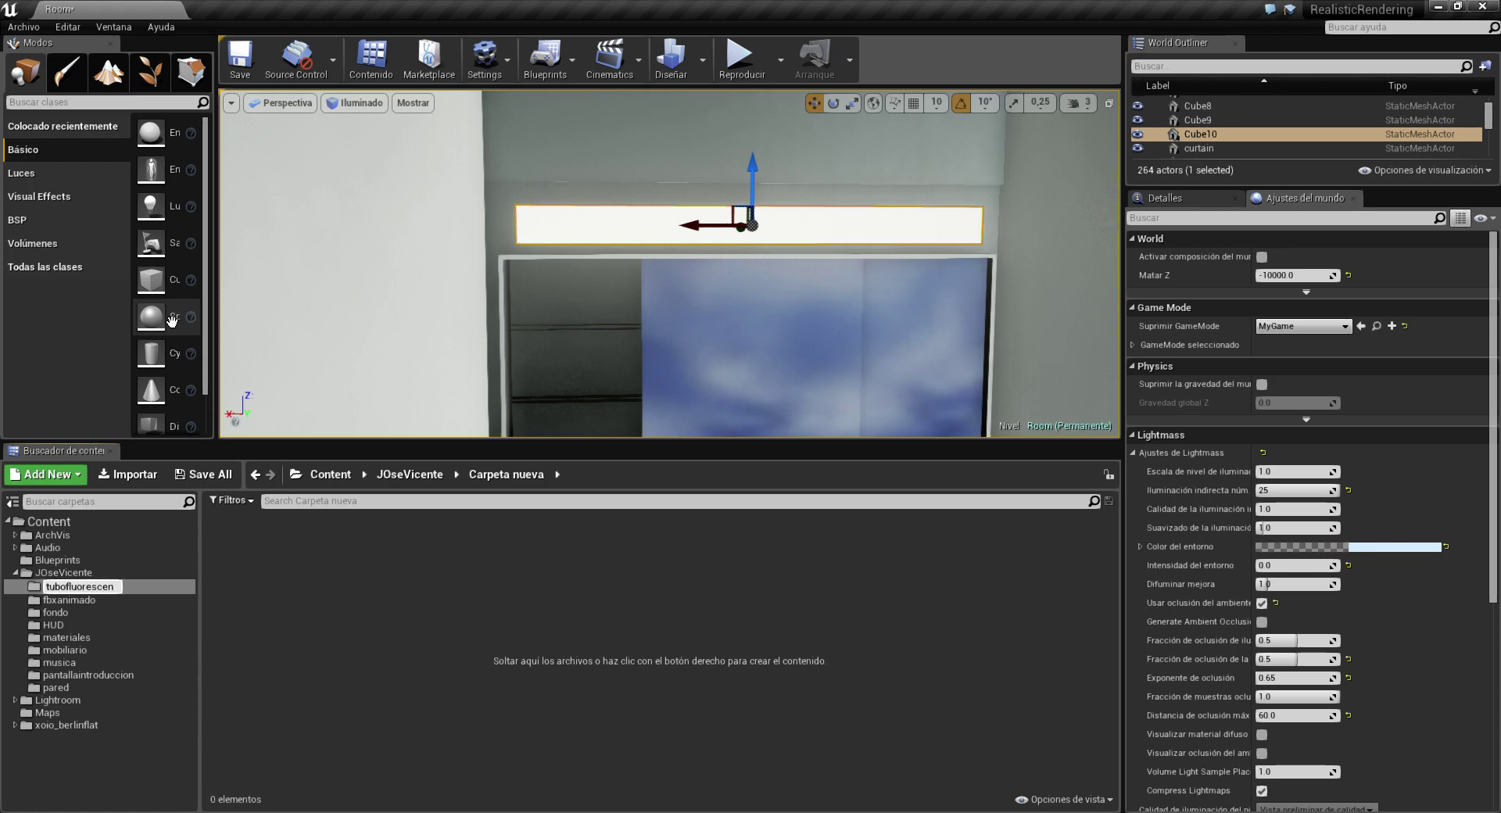
text(escen)
key(Return)
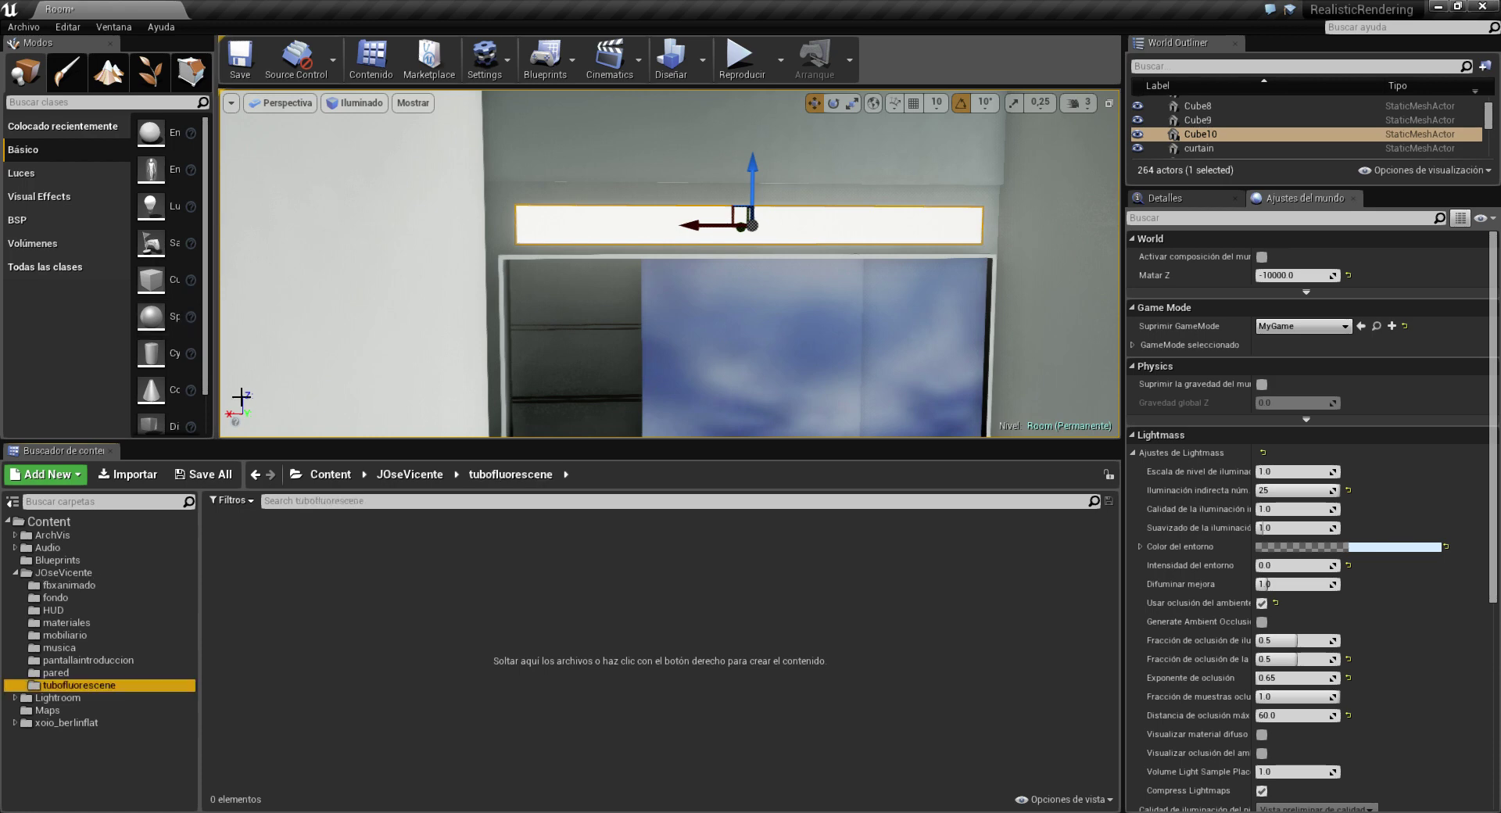
- Create a new material named luz in the tubofluorescene folder
right_click(336, 583)
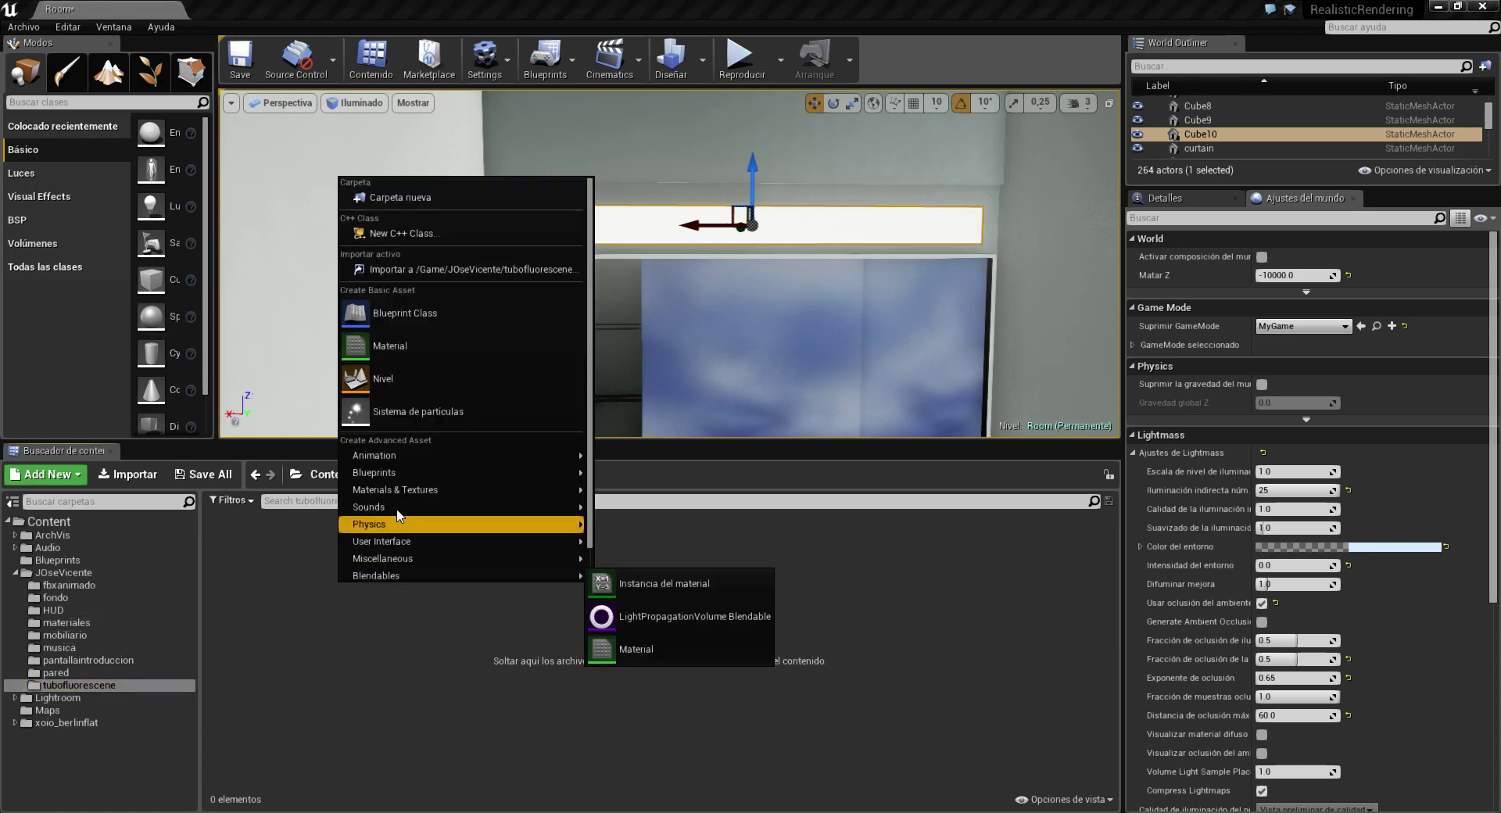
click(396, 344)
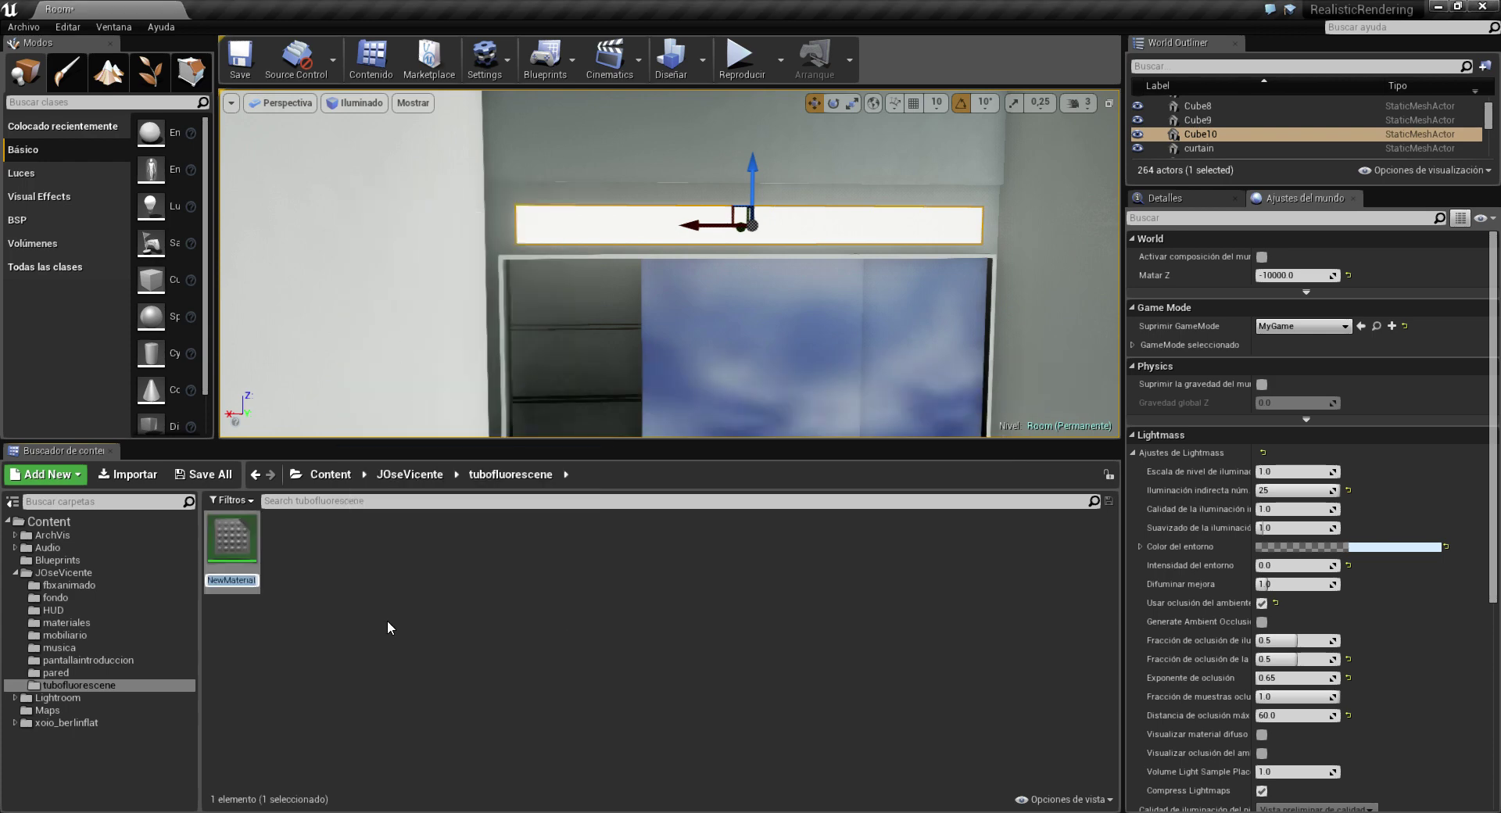
text(luz)
key(Return)
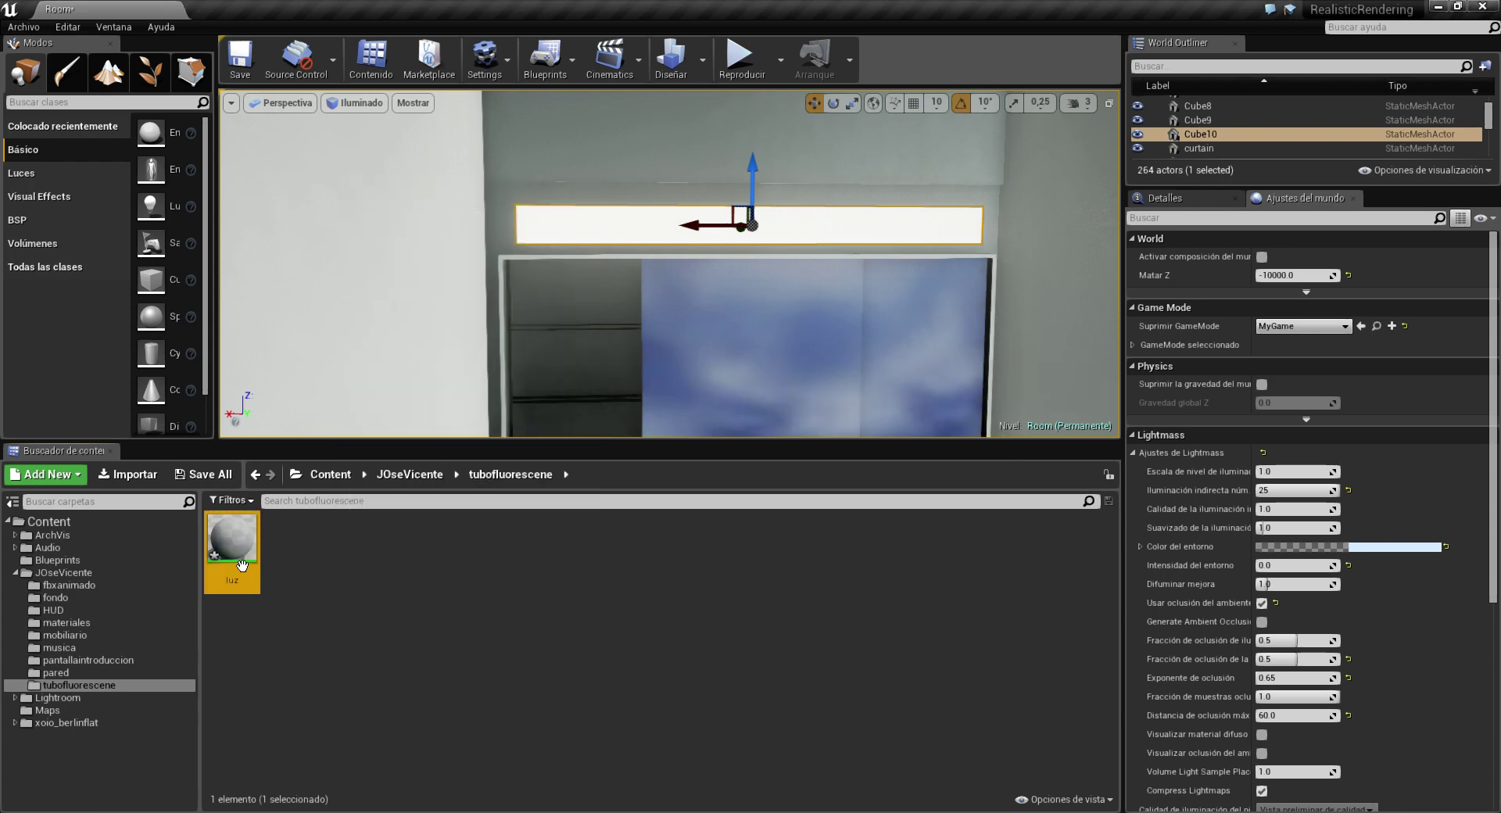
- In the luz material, wire a near-white 0.955 colour constant into Base Color
double_click(242, 565)
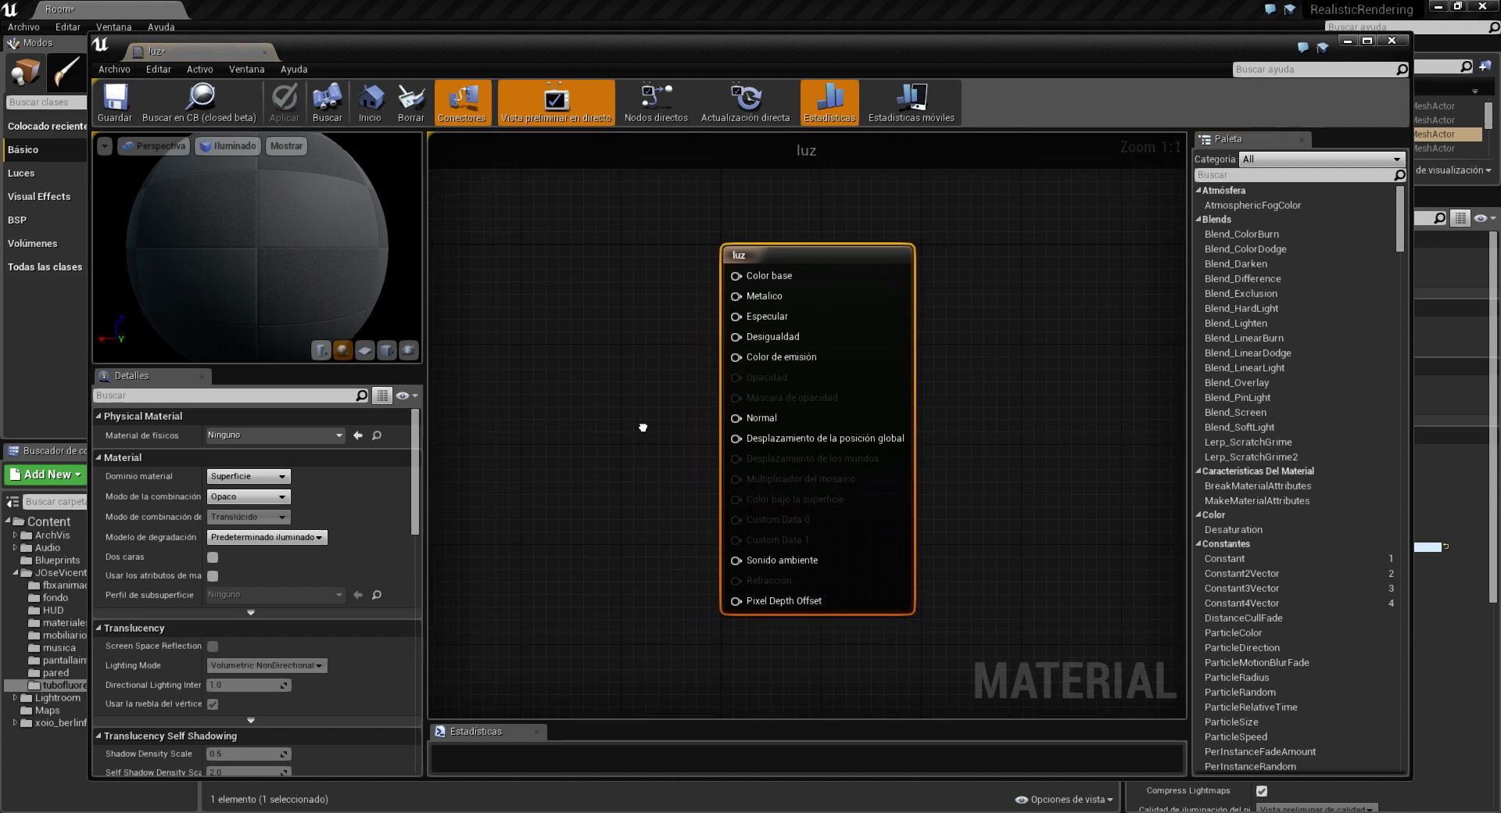
click(572, 240)
drag(665, 267, 797, 310)
double_click(593, 311)
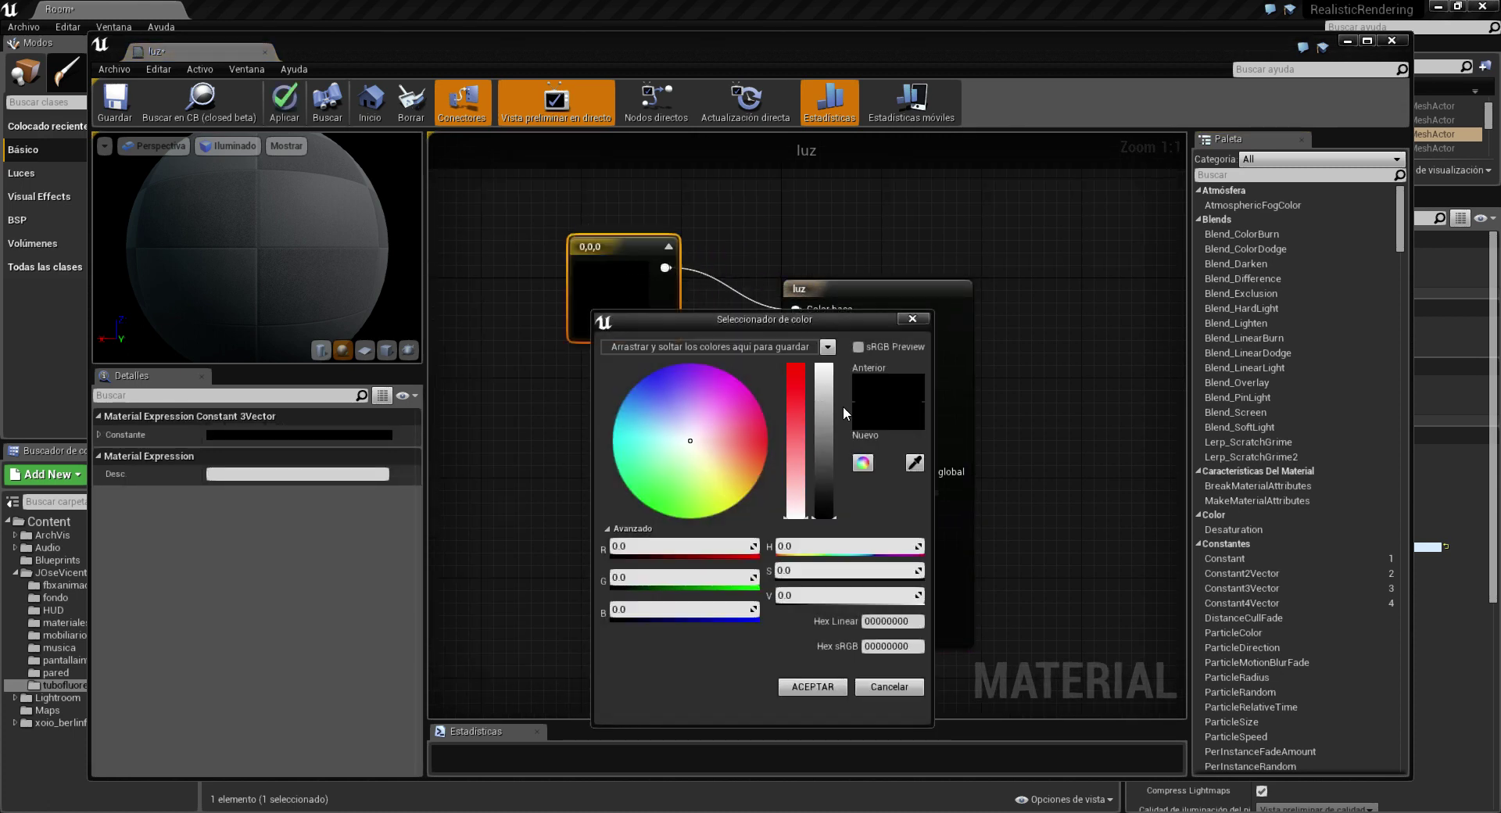
click(824, 371)
click(812, 686)
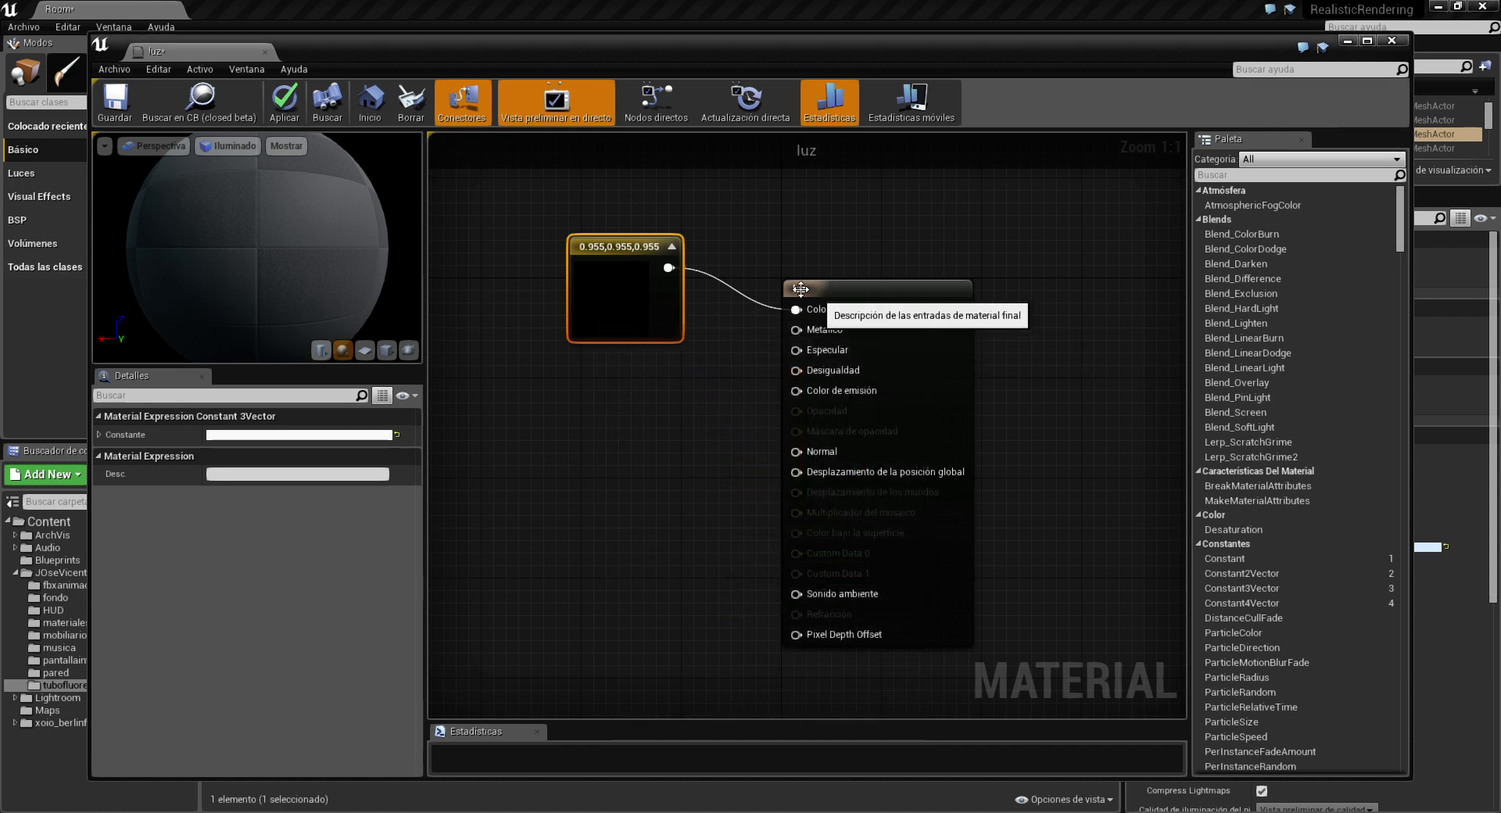
mouse_move(637, 284)
mouse_down()
mouse_move(462, 290)
mouse_move(669, 373)
mouse_move(474, 291)
mouse_up()
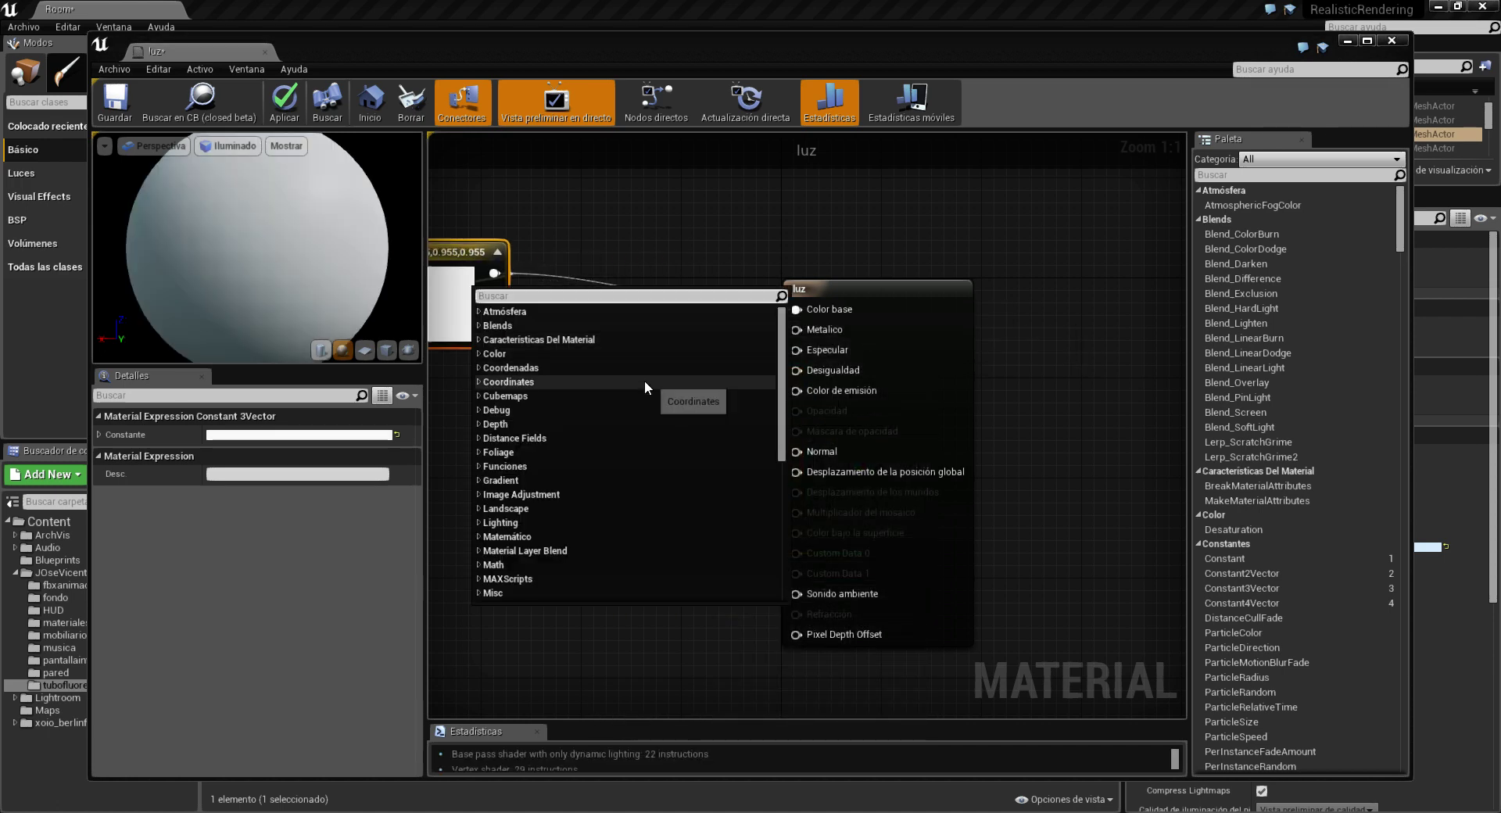
- Add a Multiply node and connect a constant to its B input
click(570, 425)
right_click(571, 423)
text(multiply)
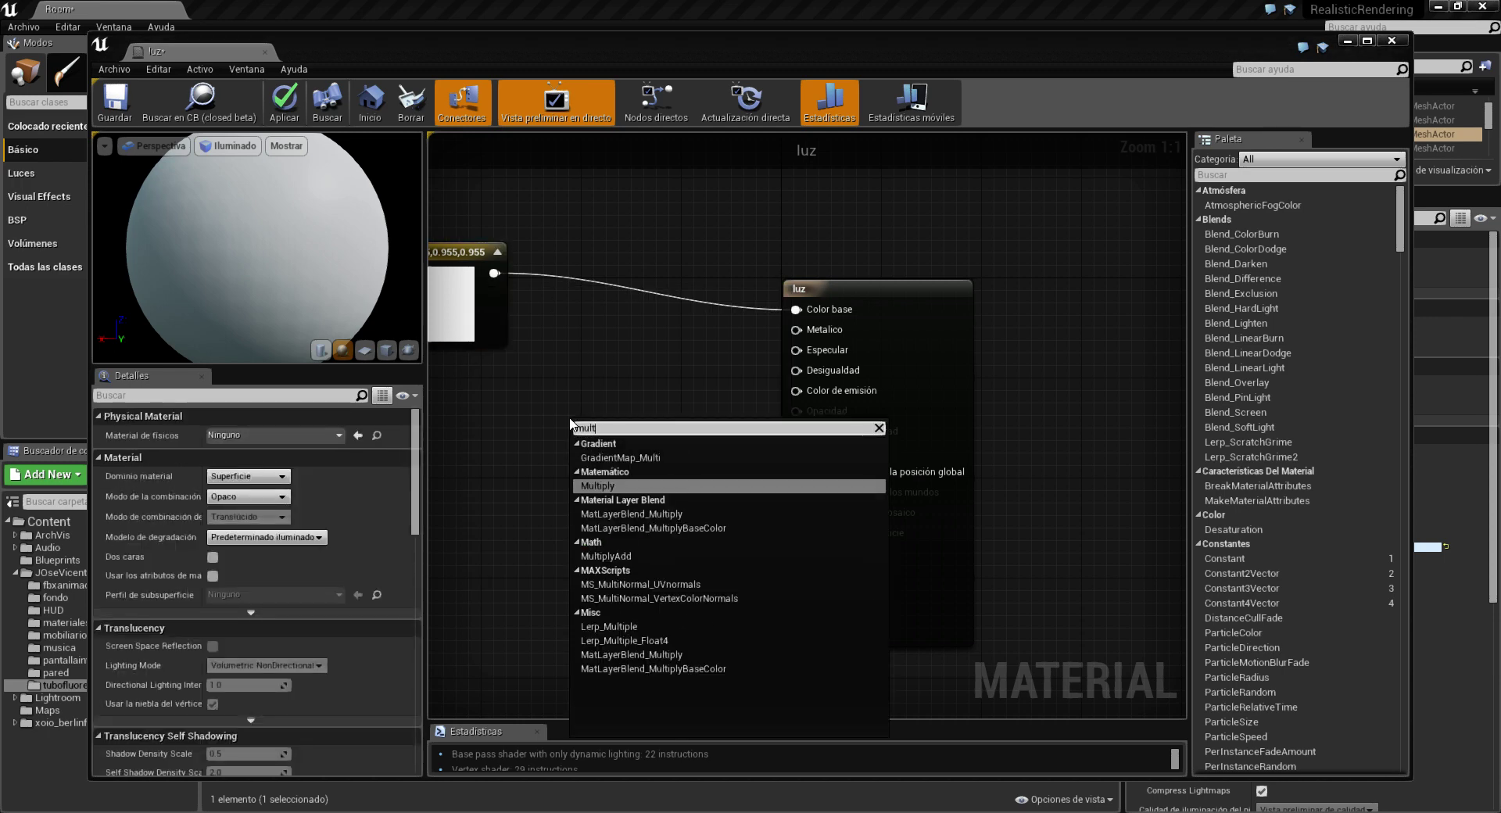
key(Return)
click(501, 469)
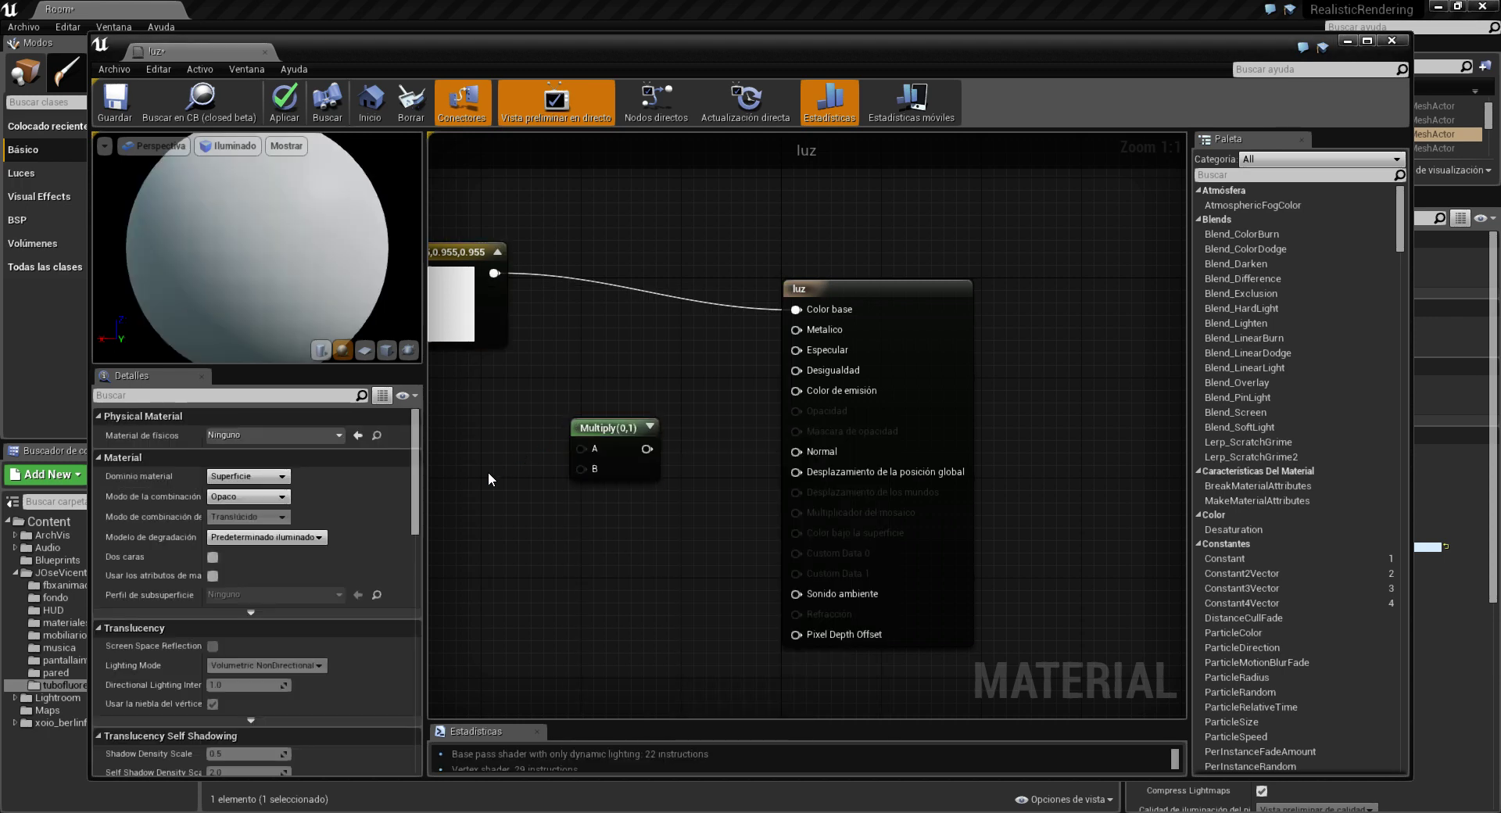
click(482, 480)
drag(506, 511, 580, 468)
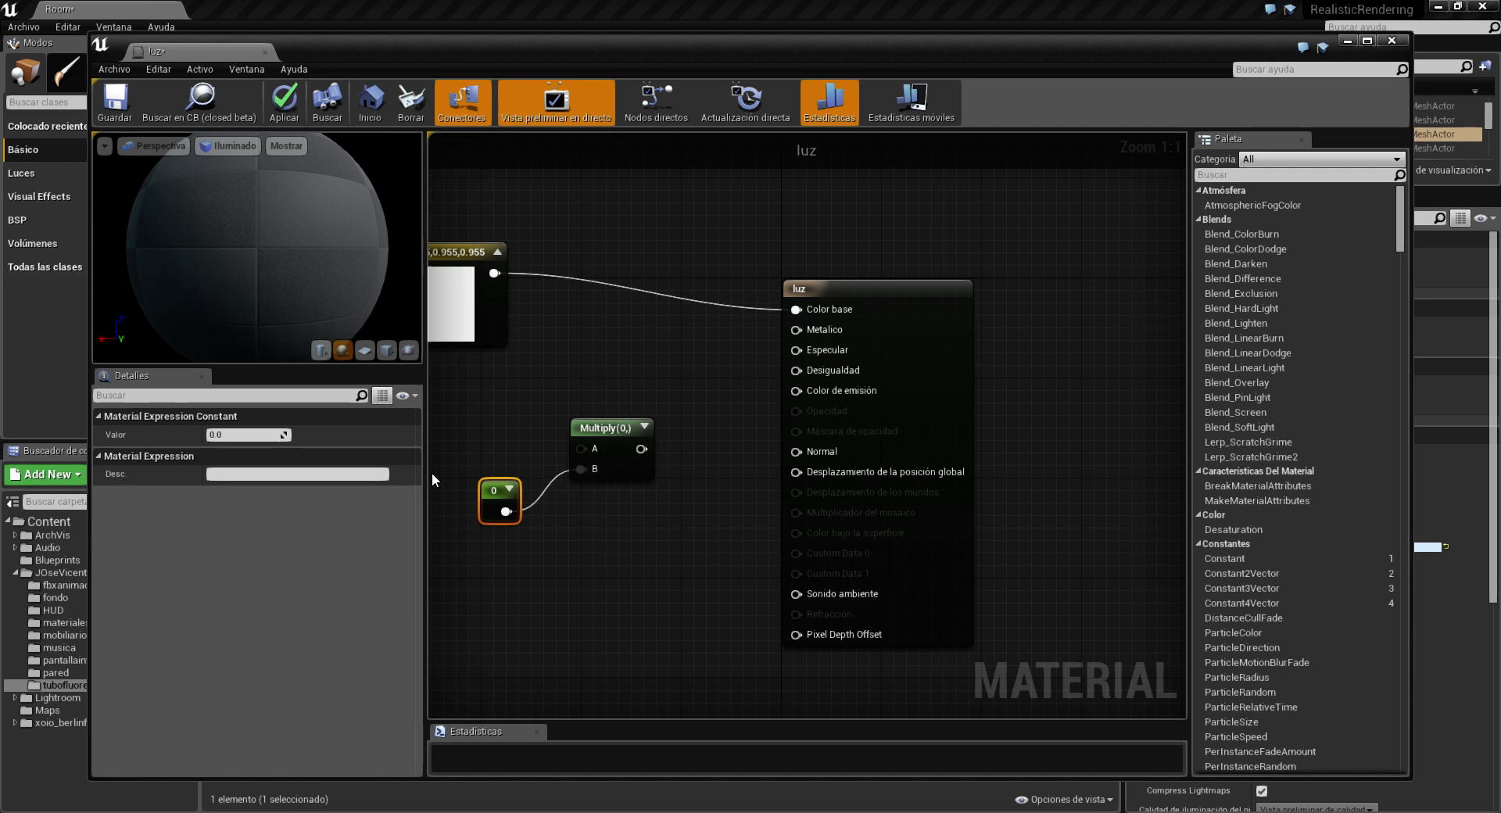
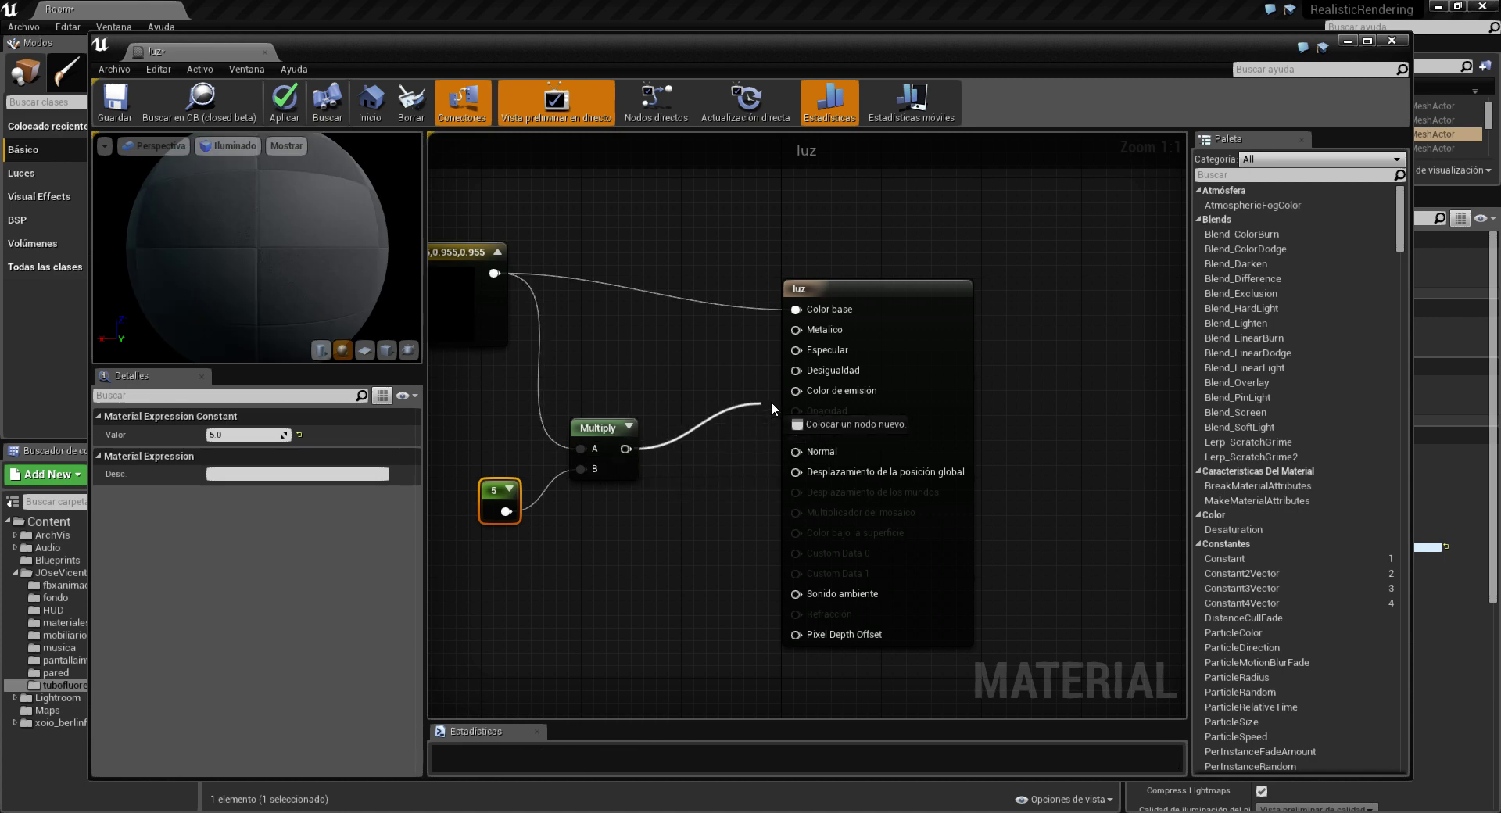
- Feed the white-times-5 Multiply output into Color de emisión, then save and close the luz material
drag(626, 449, 796, 391)
right_drag(653, 404, 809, 429)
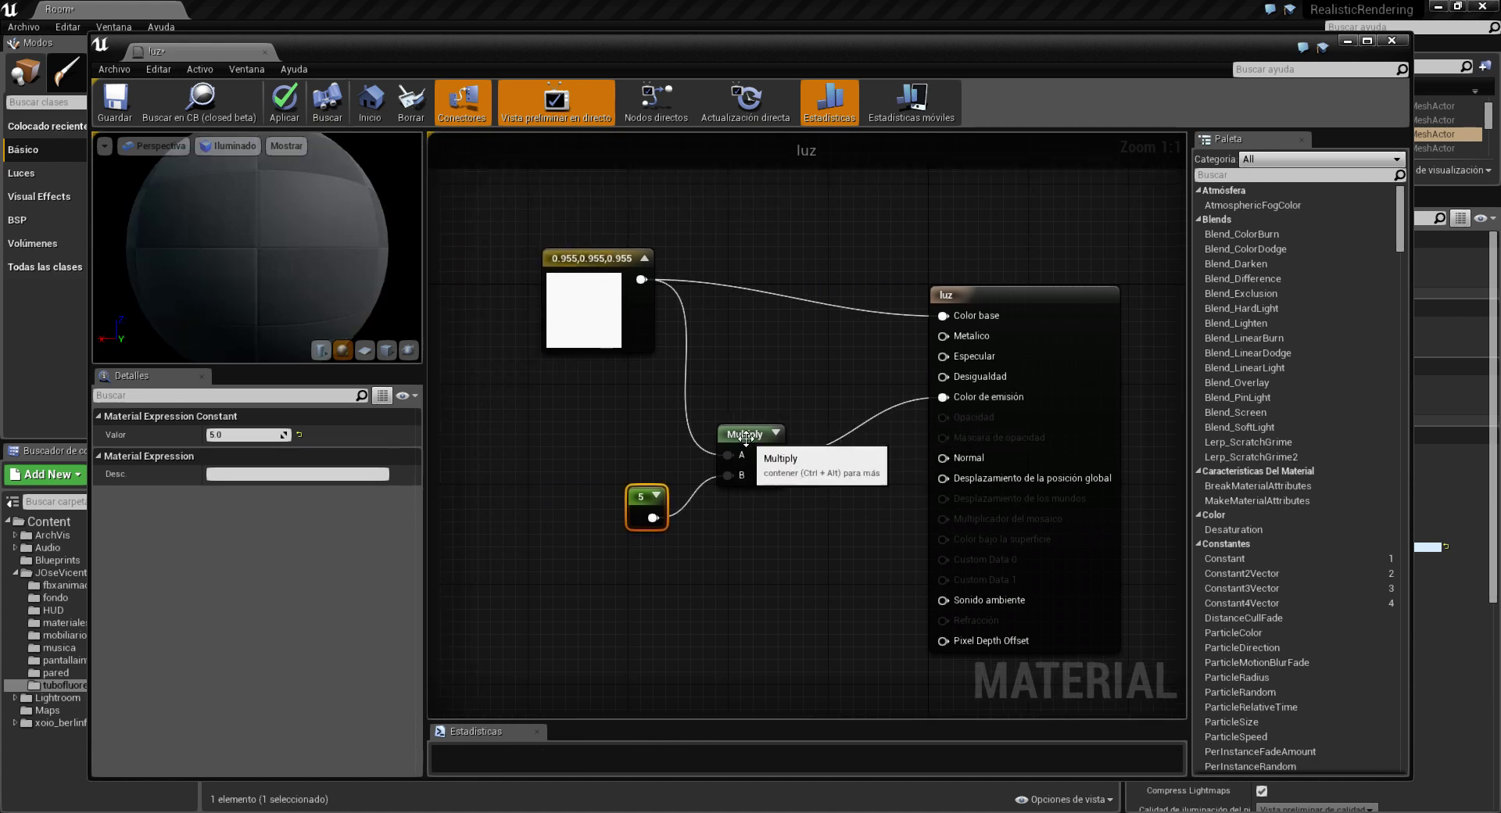
click(747, 438)
right_drag(672, 448, 682, 461)
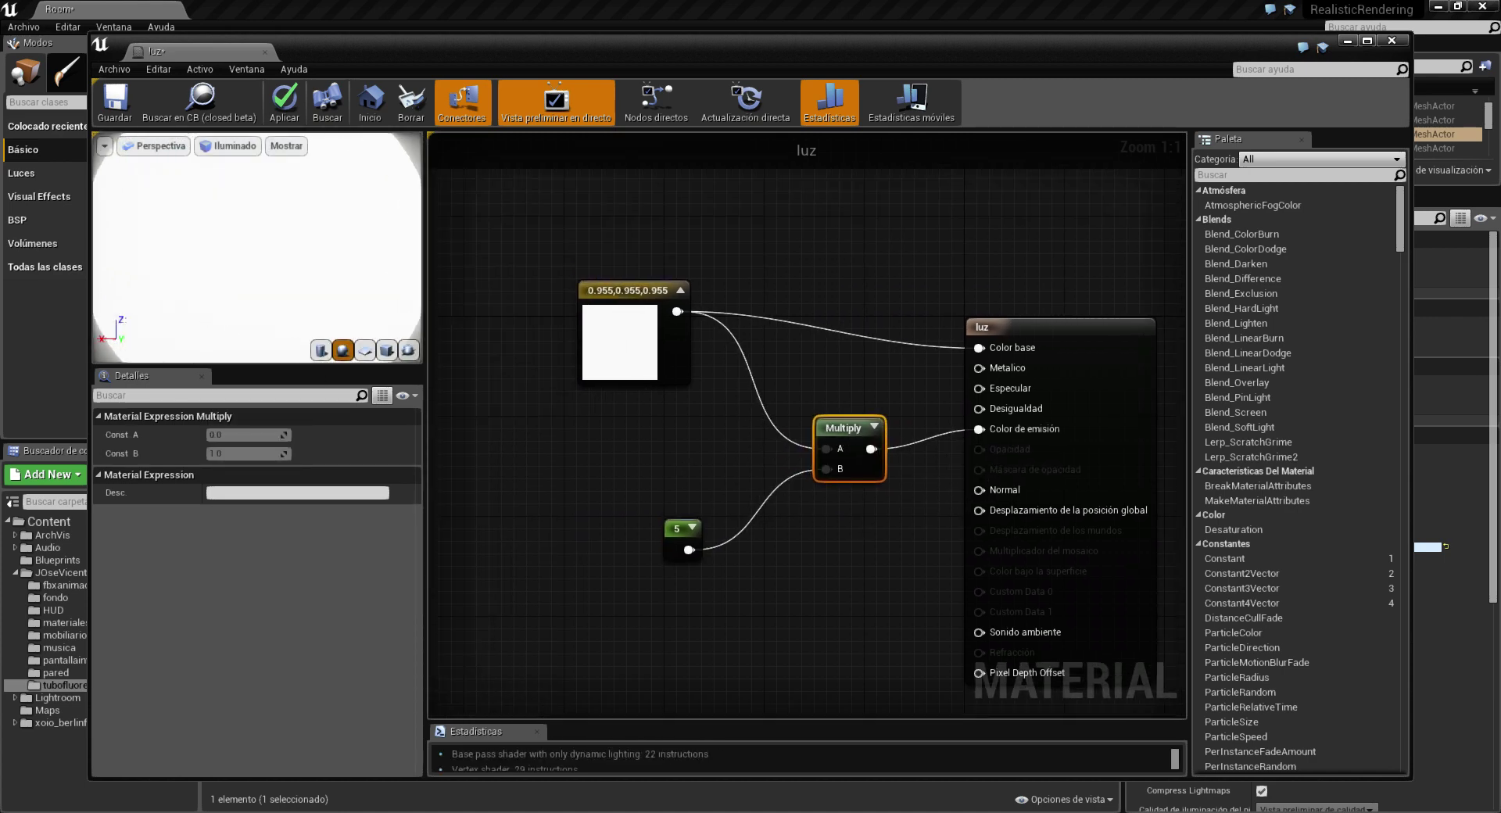
click(115, 100)
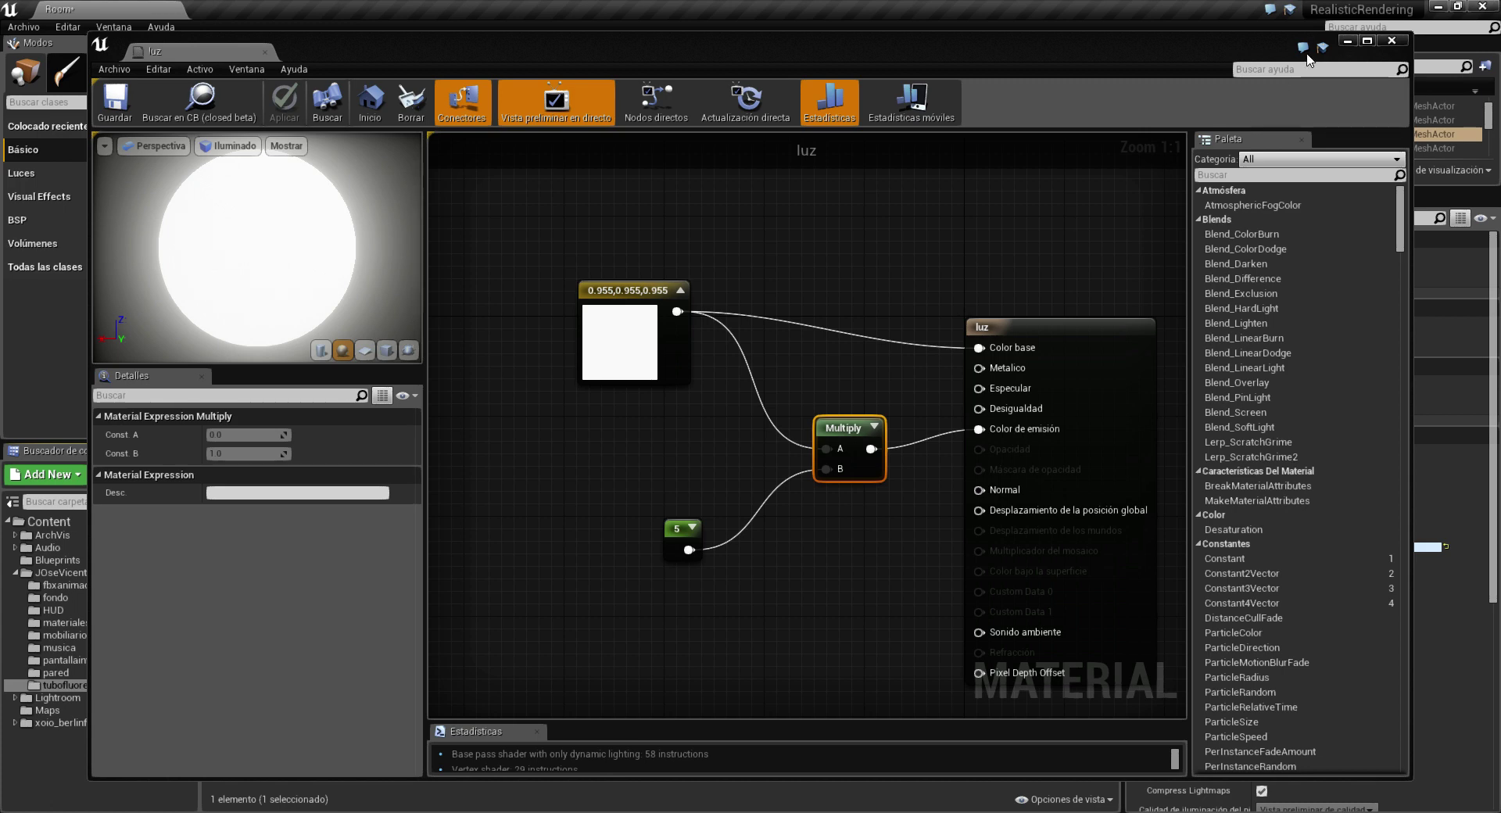
click(1391, 40)
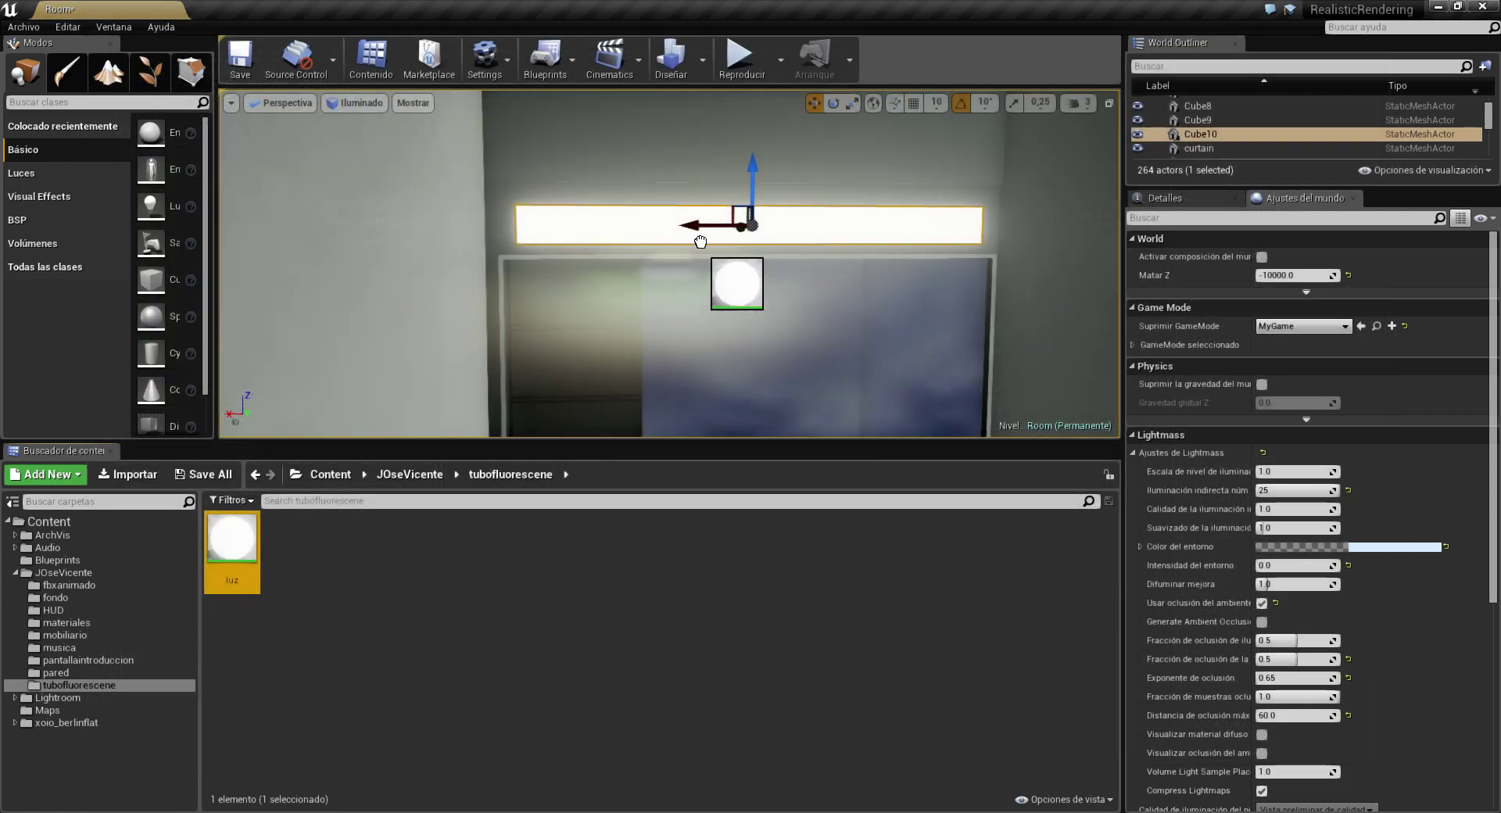
- Apply the luz material to the fluorescent tube mesh and enlarge the viewport
drag(239, 541, 730, 251)
mouse_move(730, 251)
right_down()
mouse_move(730, 313)
mouse_move(860, 290)
mouse_move(860, 352)
mouse_move(704, 297)
mouse_move(743, 305)
mouse_move(701, 266)
right_up()
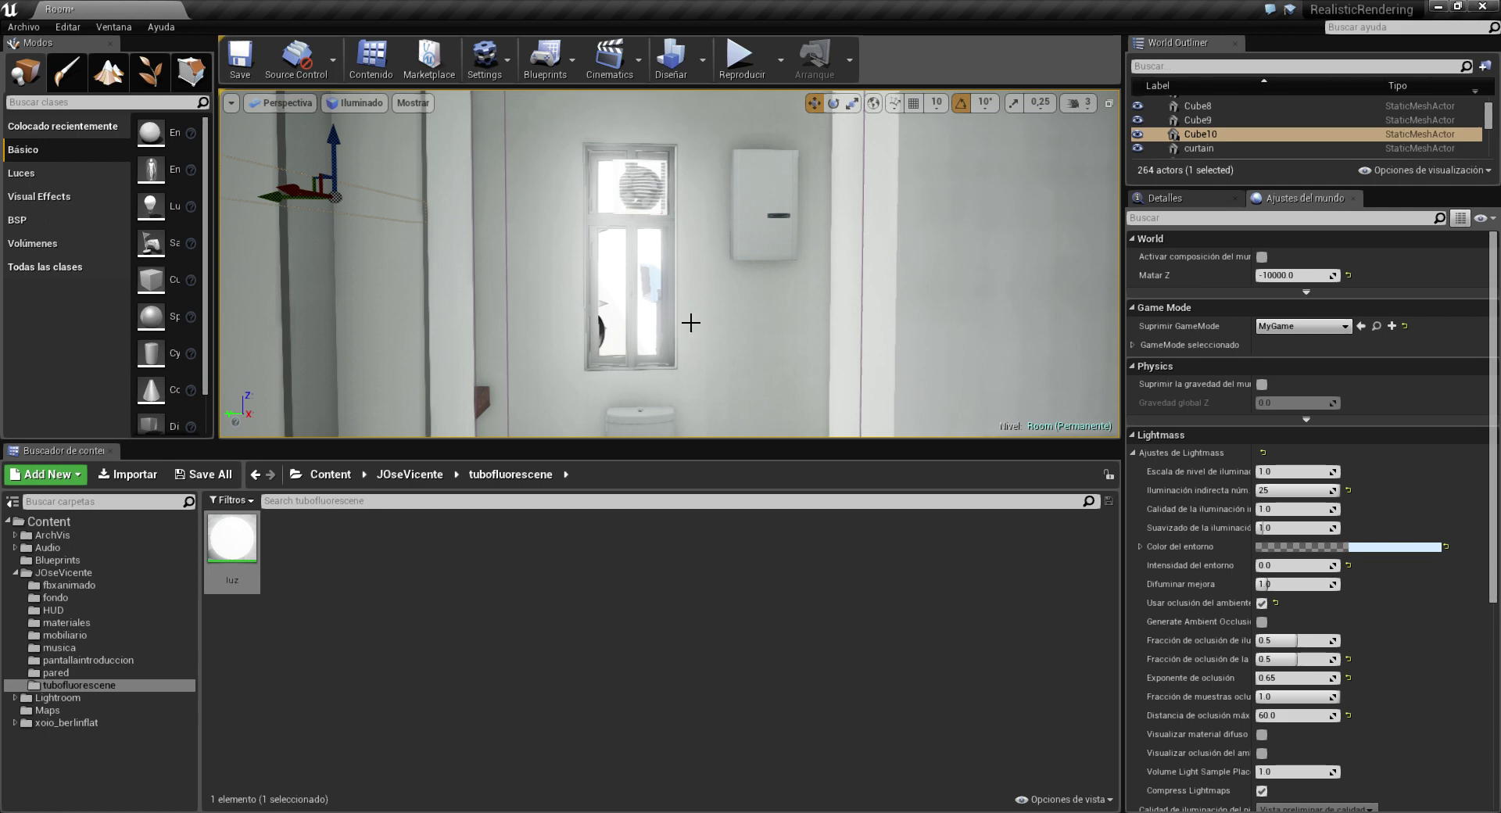
right_drag(691, 322, 713, 434)
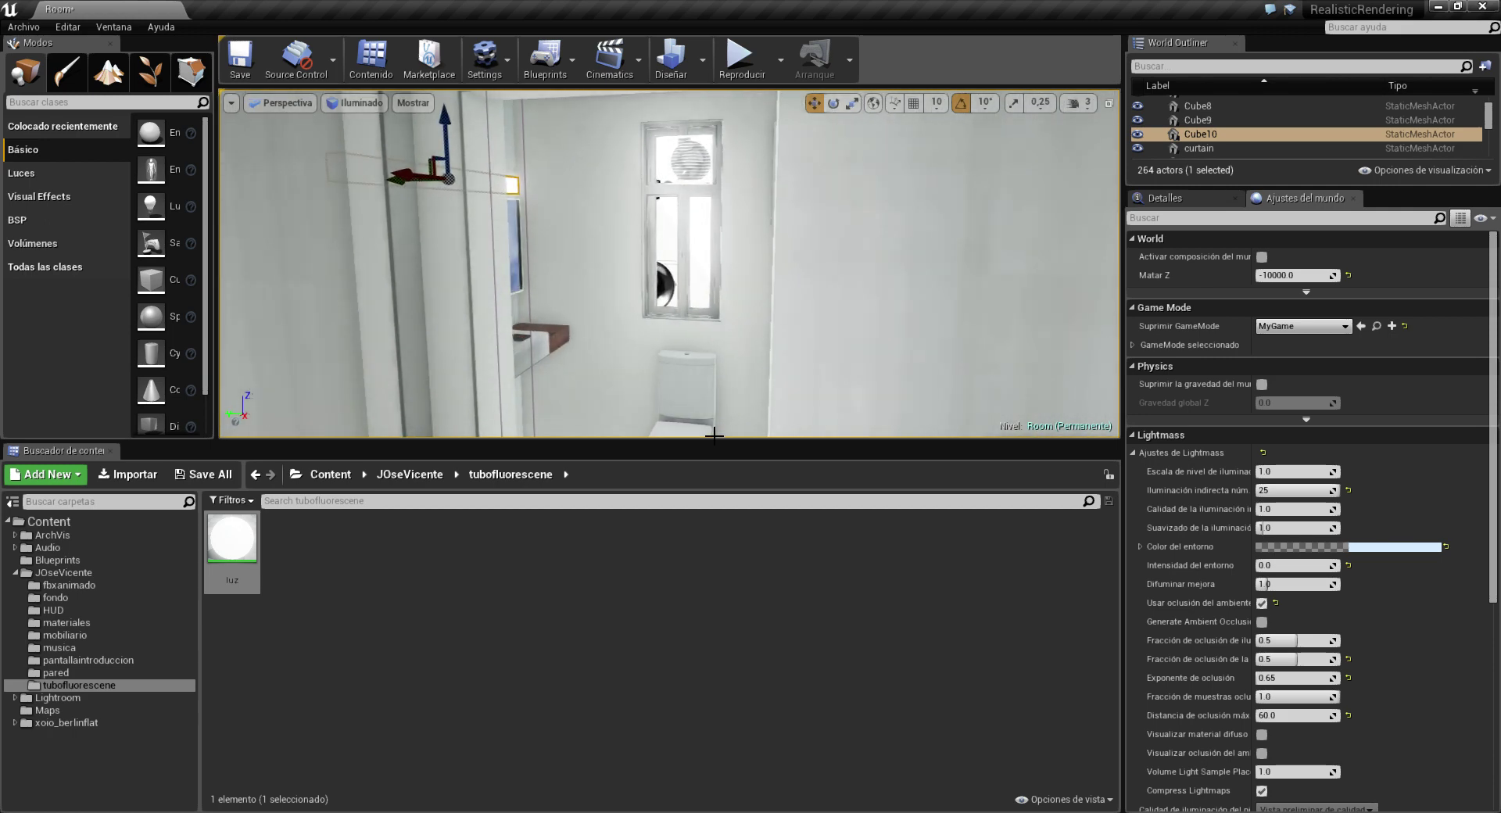
drag(717, 444, 703, 644)
- Search the placeable actor classes for 'refl' to list the reflection captures
right_drag(695, 402, 695, 402)
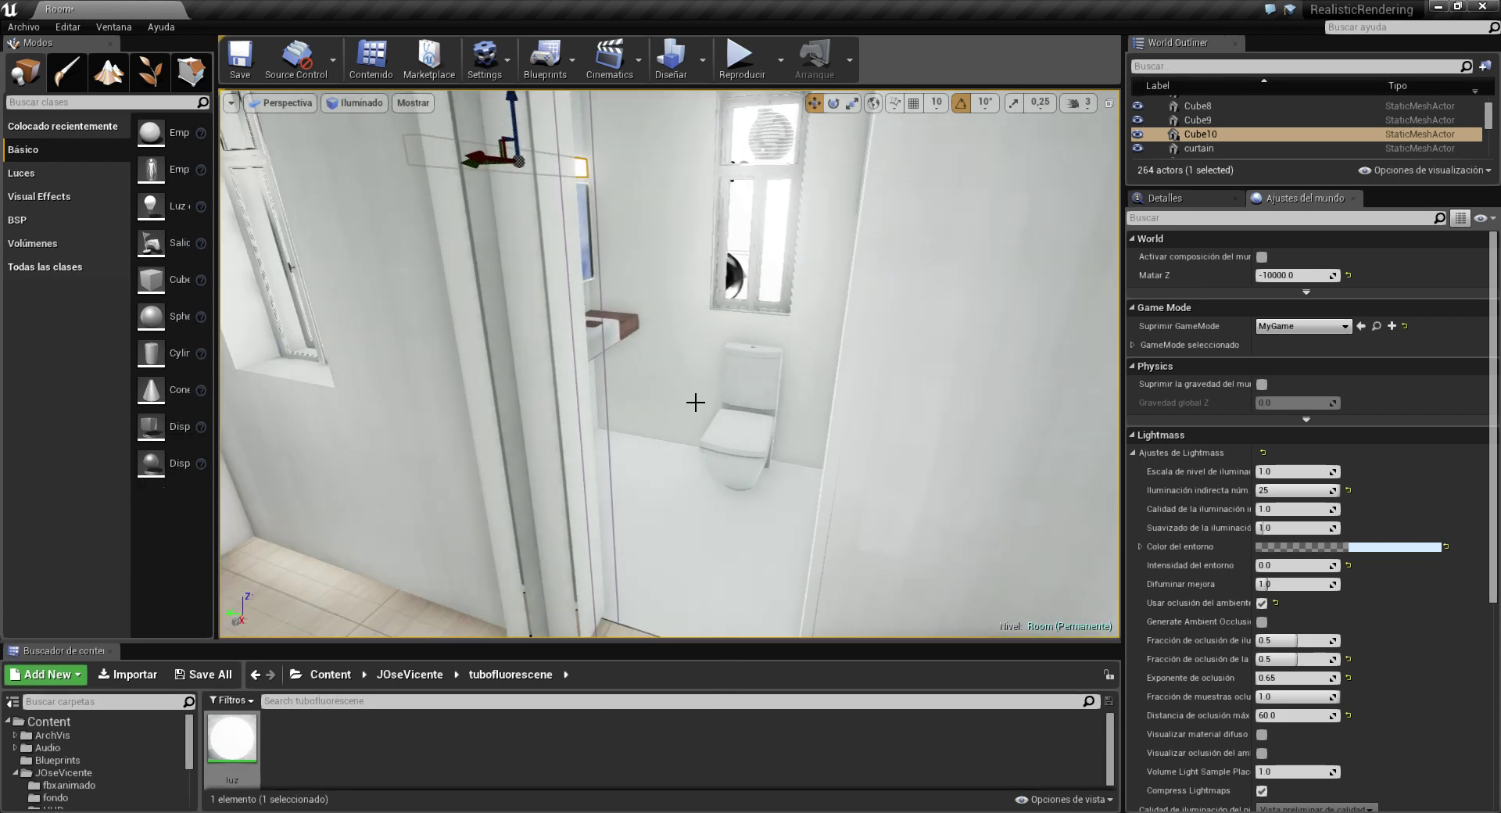
click(47, 103)
text(refl)
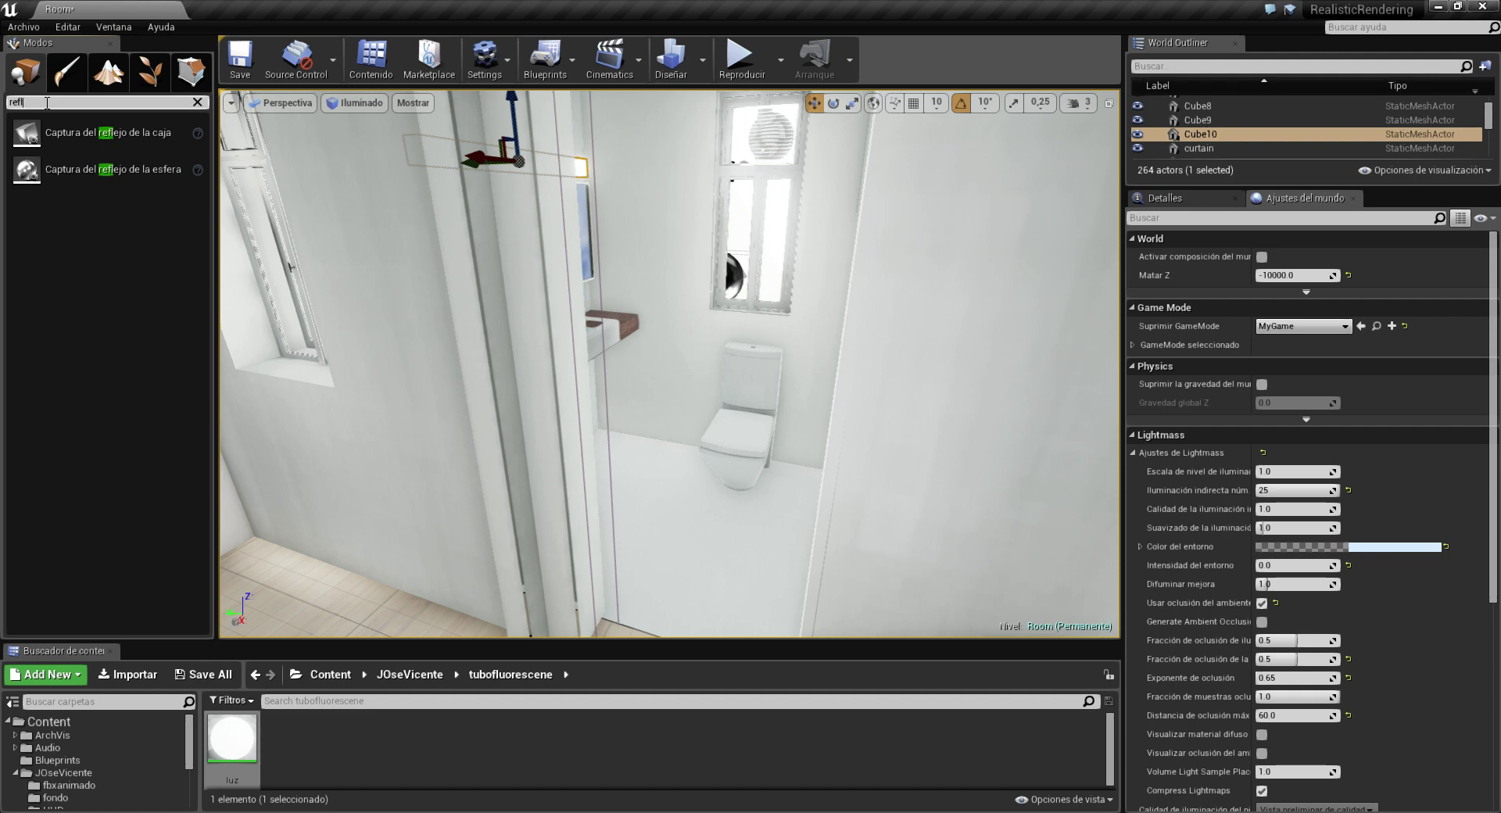
- Drop a 'Captura del reflejo de la caja' actor into the bathroom beside the toilet
drag(78, 132, 749, 449)
right_drag(784, 468, 784, 467)
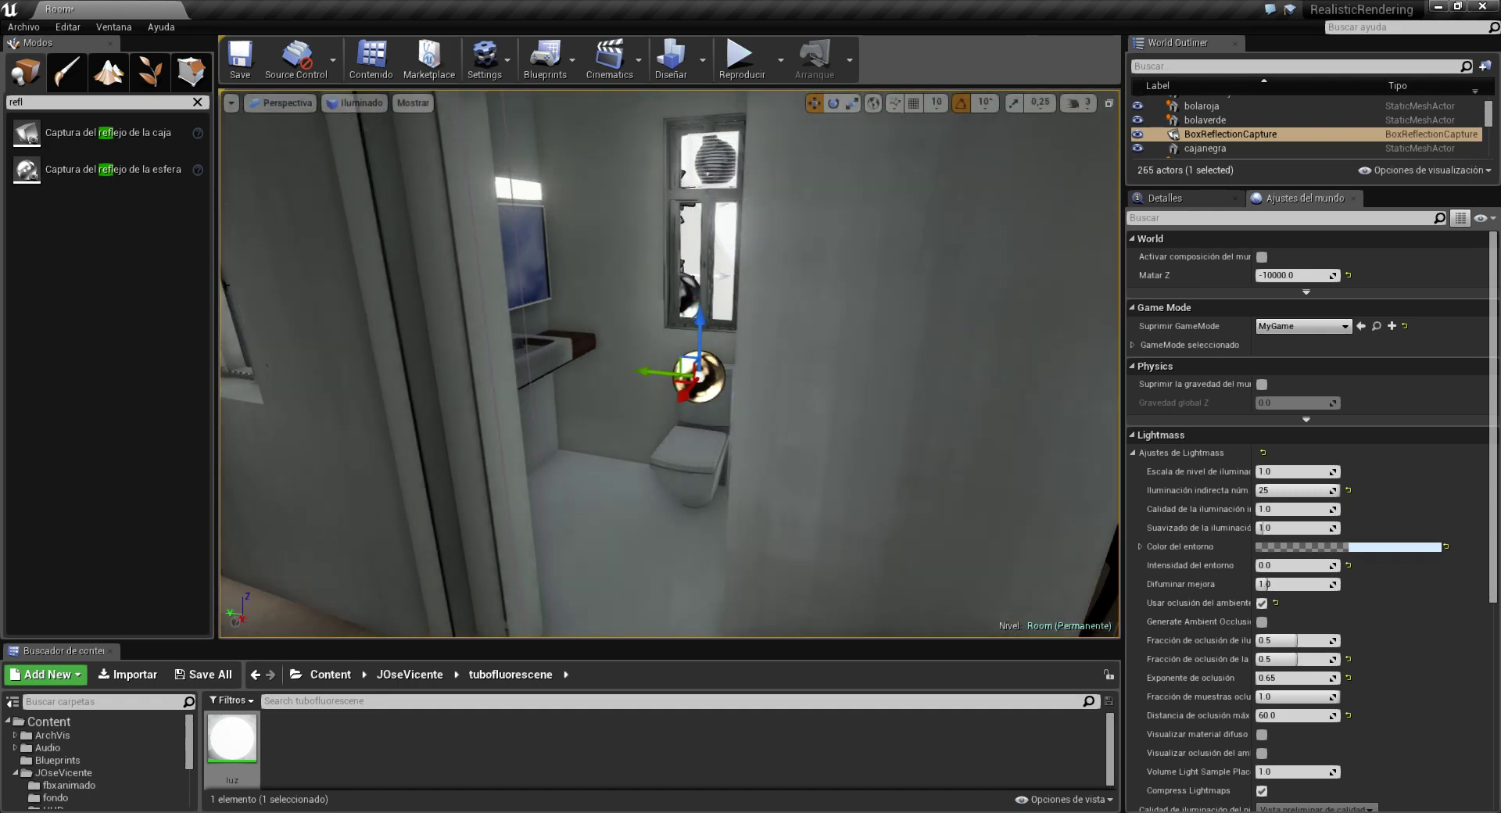
right_drag(781, 415, 781, 415)
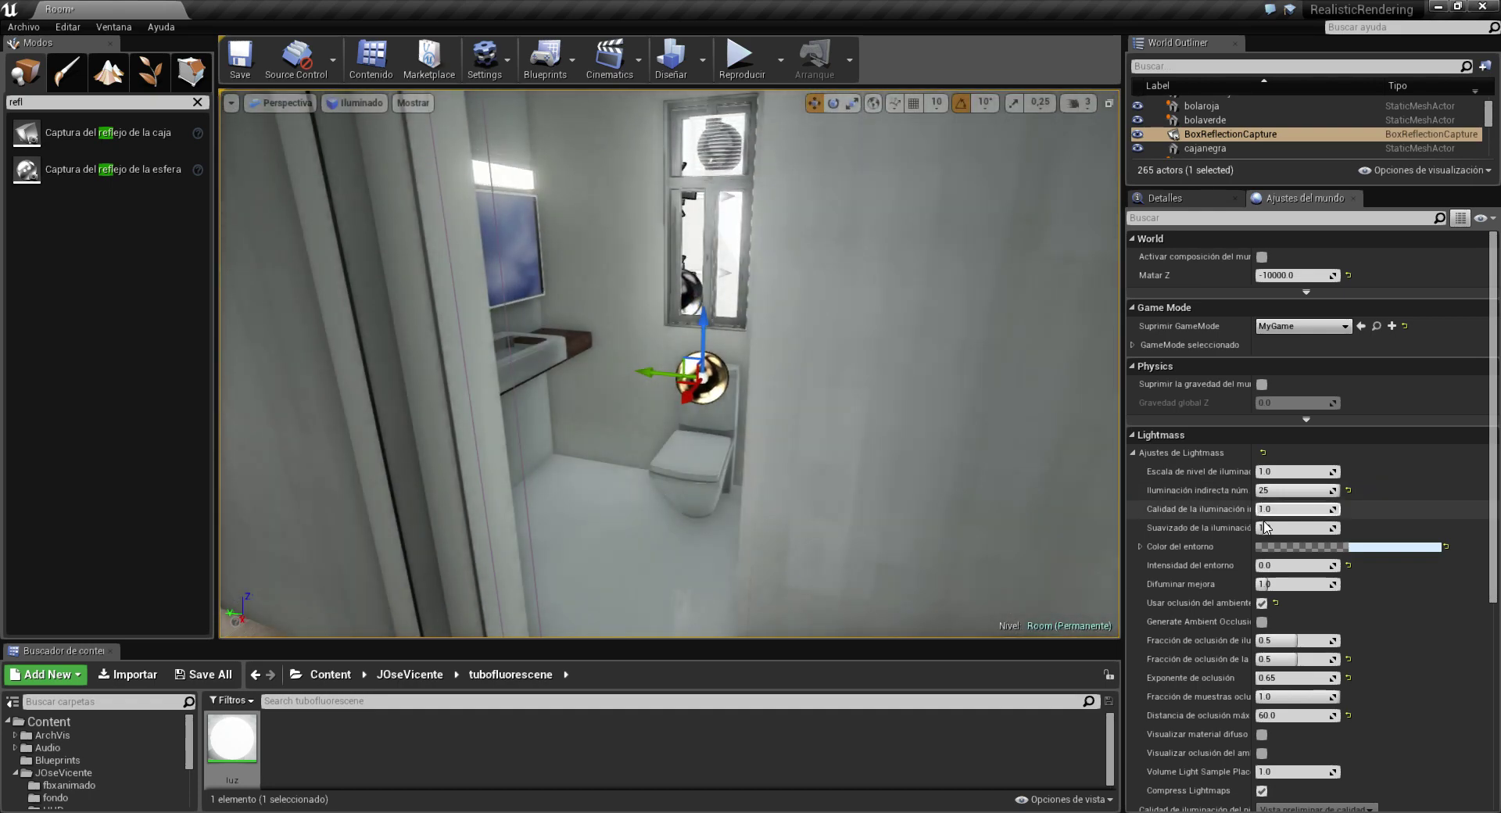
drag(1125, 476, 1000, 500)
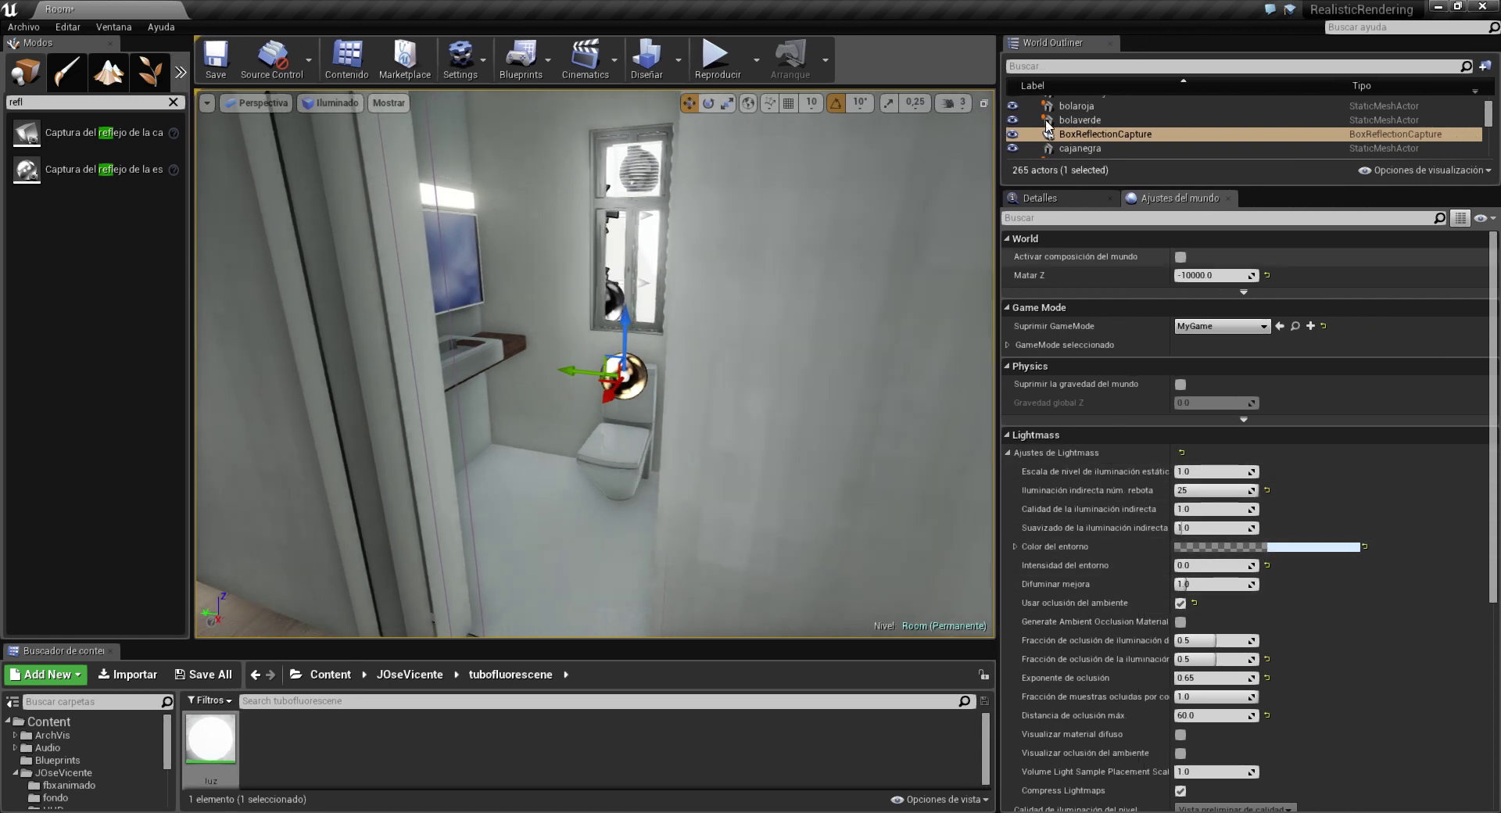
- Set the box reflection capture's scale values to 10 in the Detalles panel
click(1067, 198)
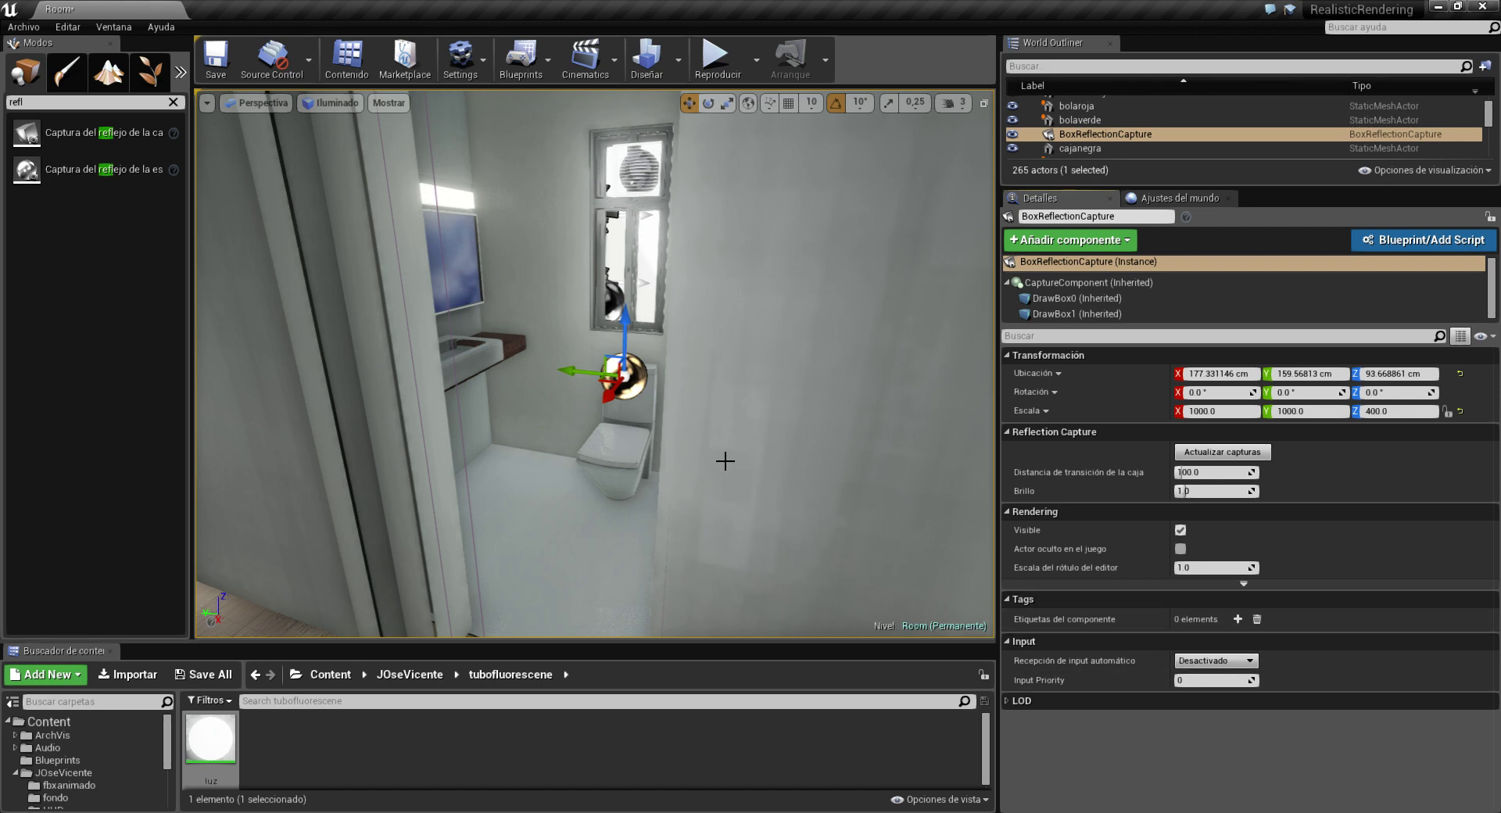
right_drag(726, 462, 774, 462)
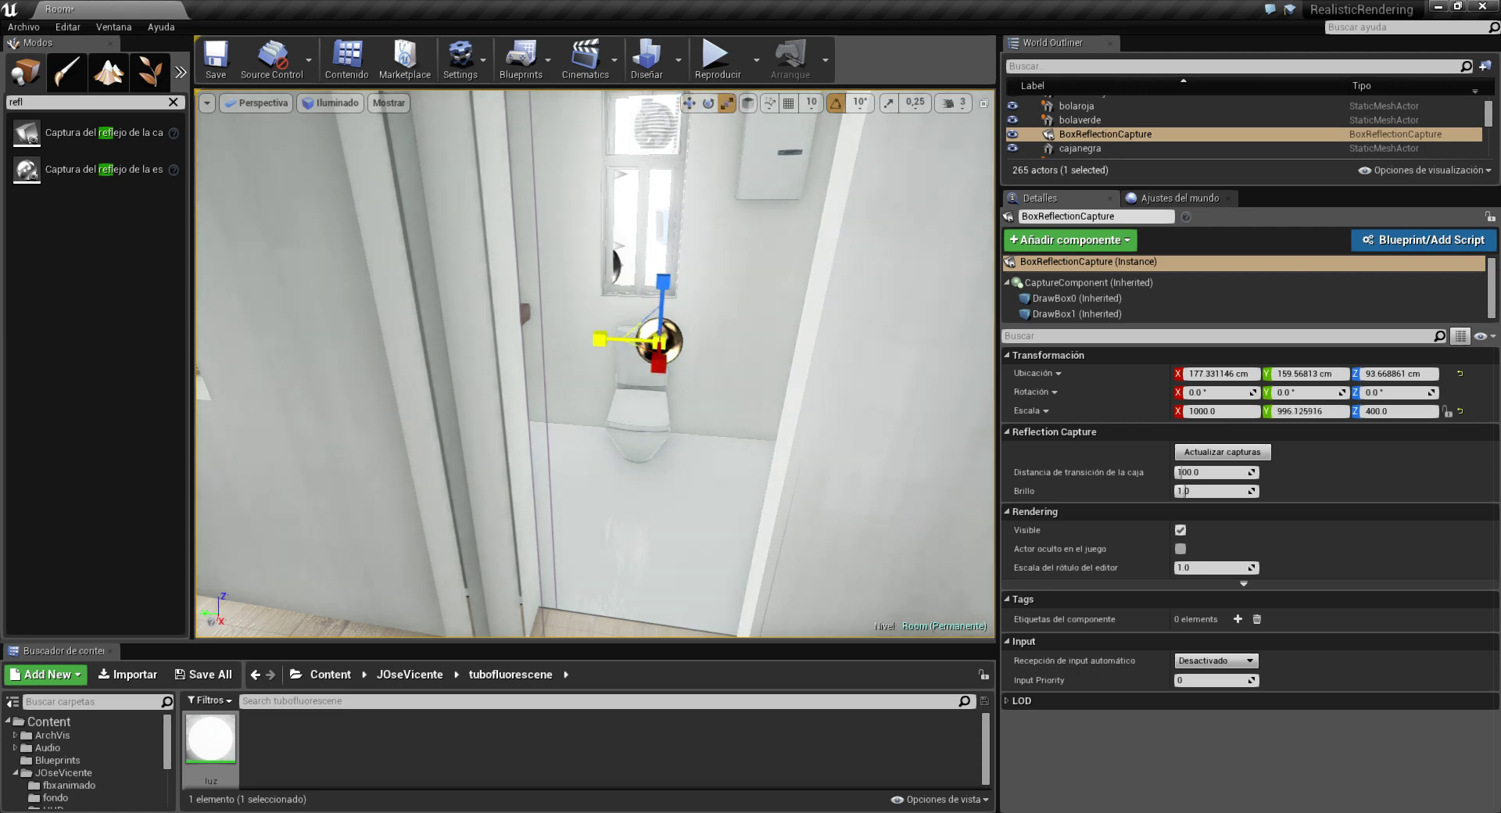
drag(1306, 410, 1299, 411)
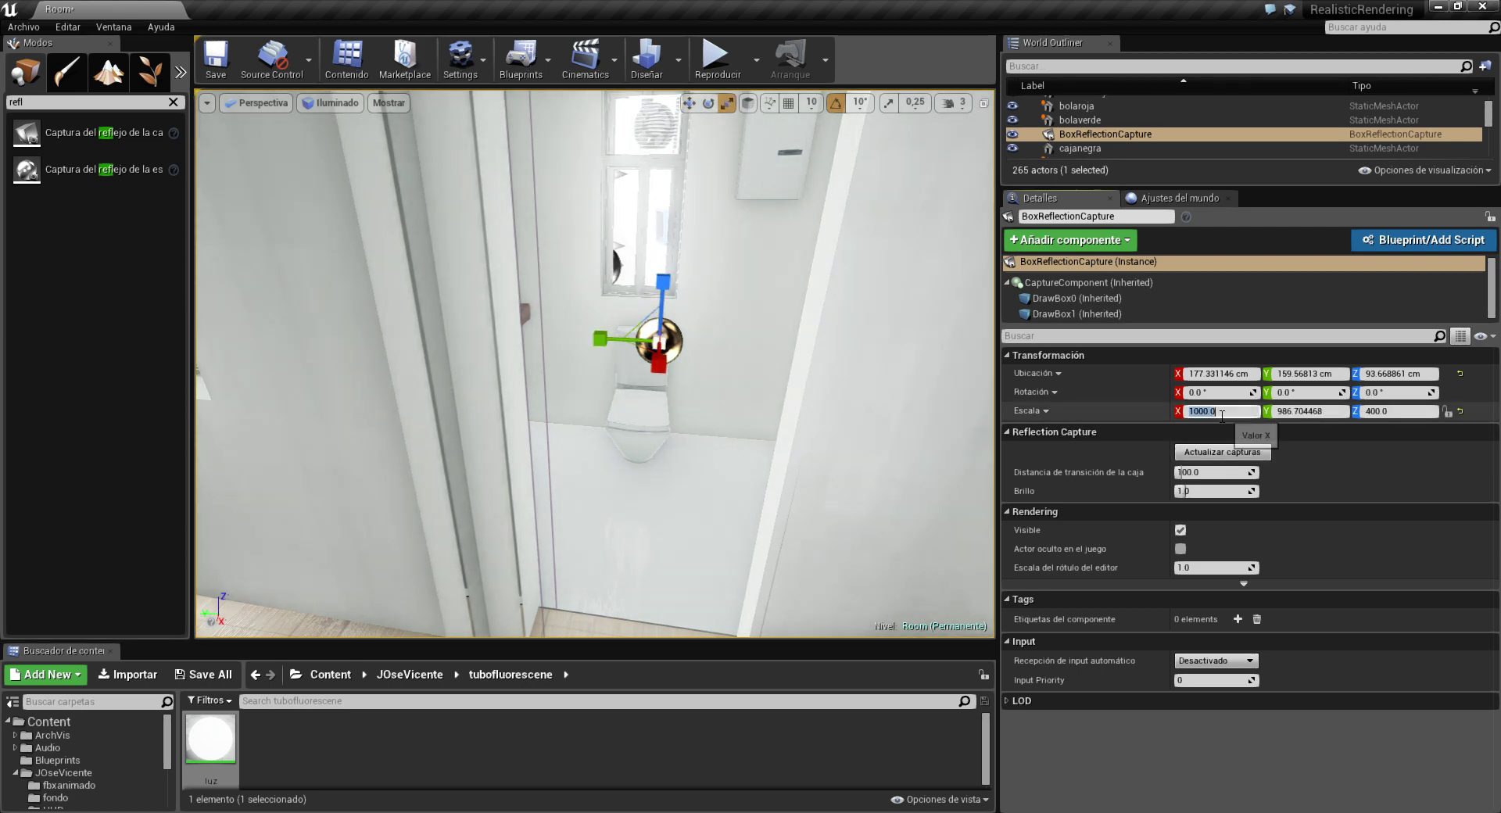
right_drag(905, 402, 814, 385)
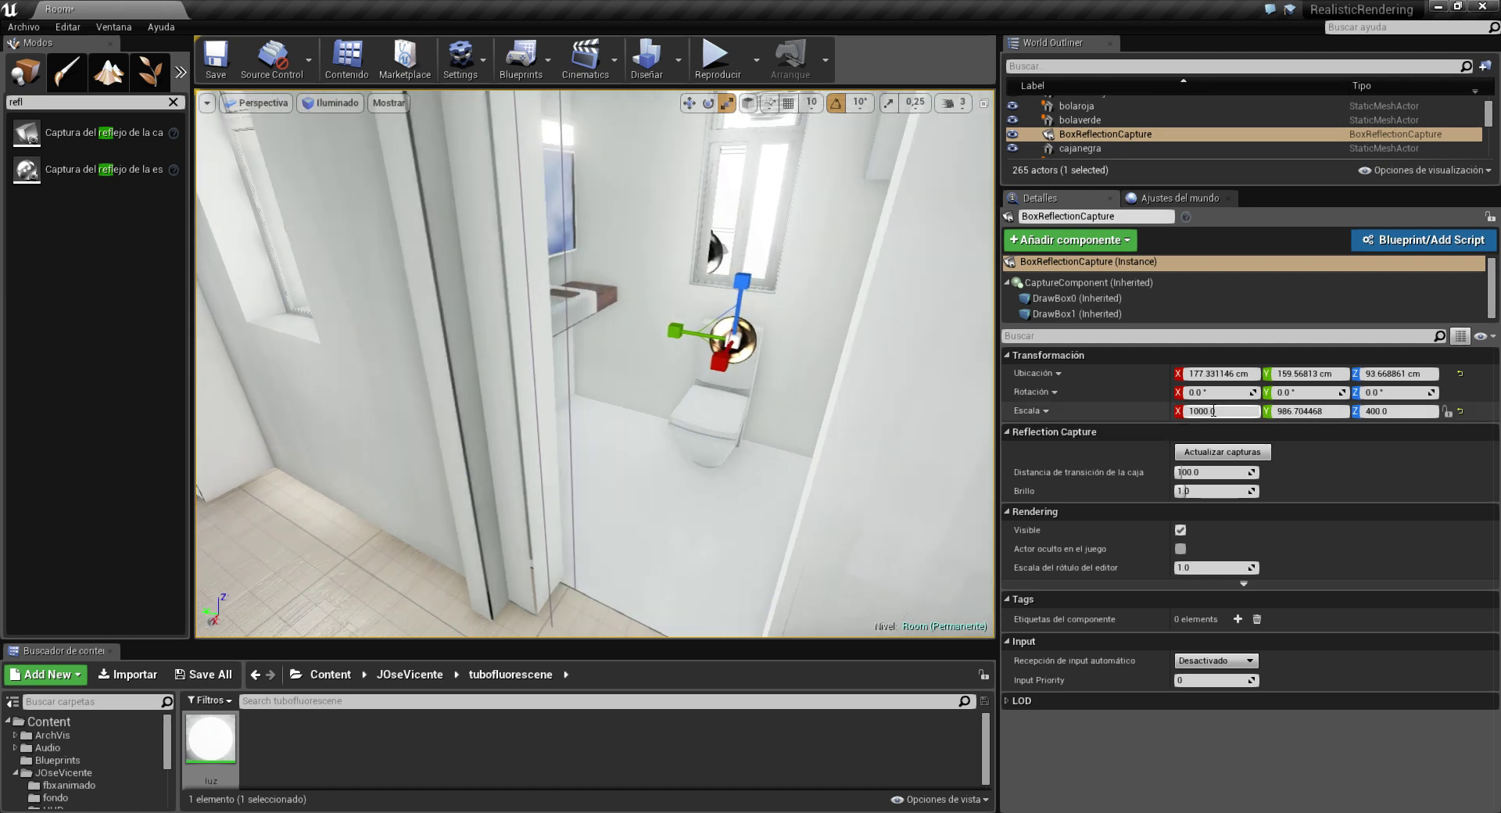
key(Tab)
text(10)
key(Tab)
text(10)
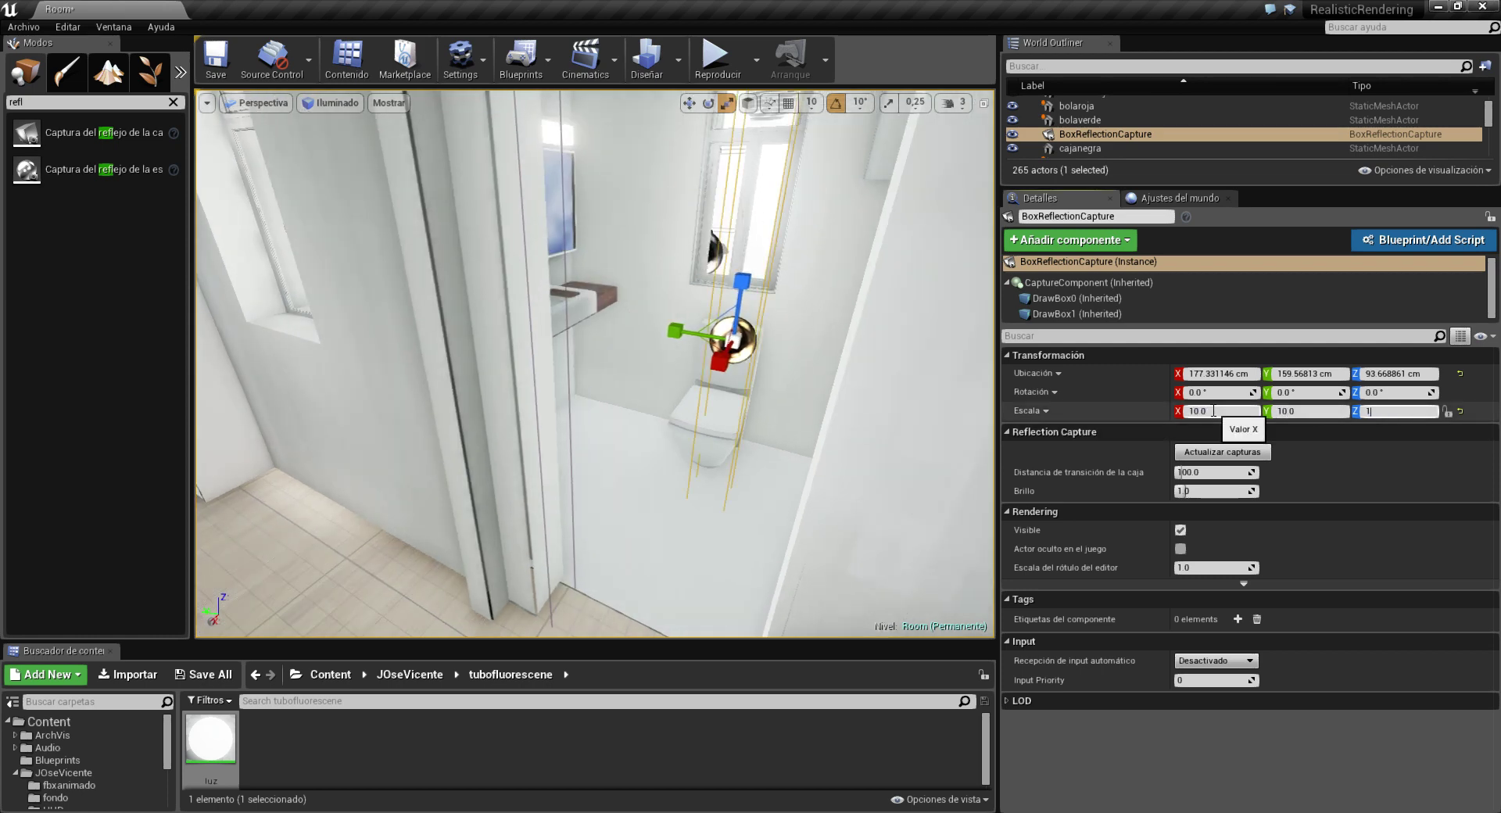
mouse_move(771, 380)
right_down()
mouse_move(743, 378)
mouse_move(748, 400)
right_up()
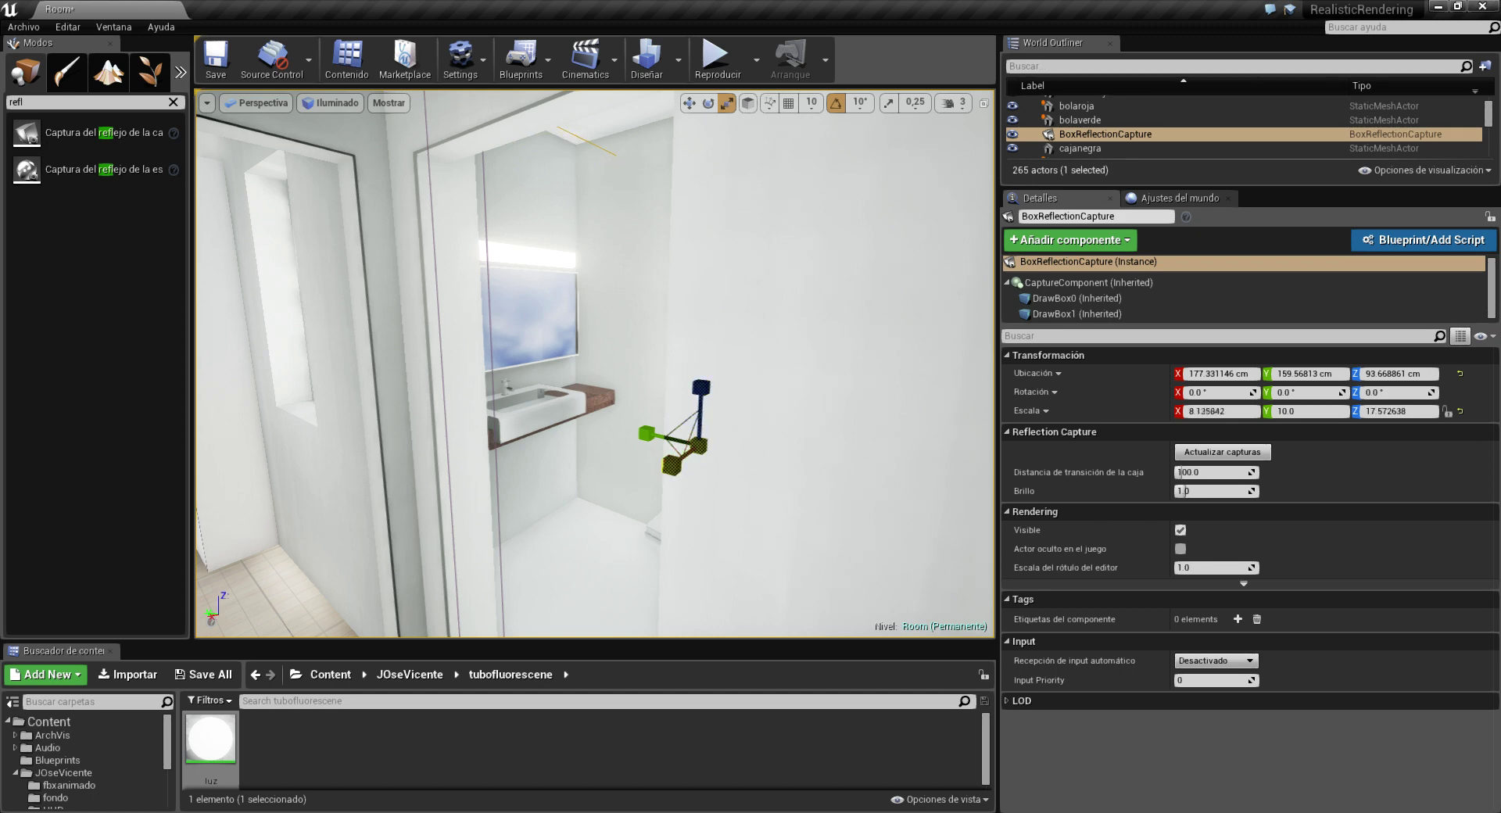
- Scale the capture to about 6.34 × 11.61 × 17.57 and shift it along Y to fit the walls
drag(1220, 412, 1208, 412)
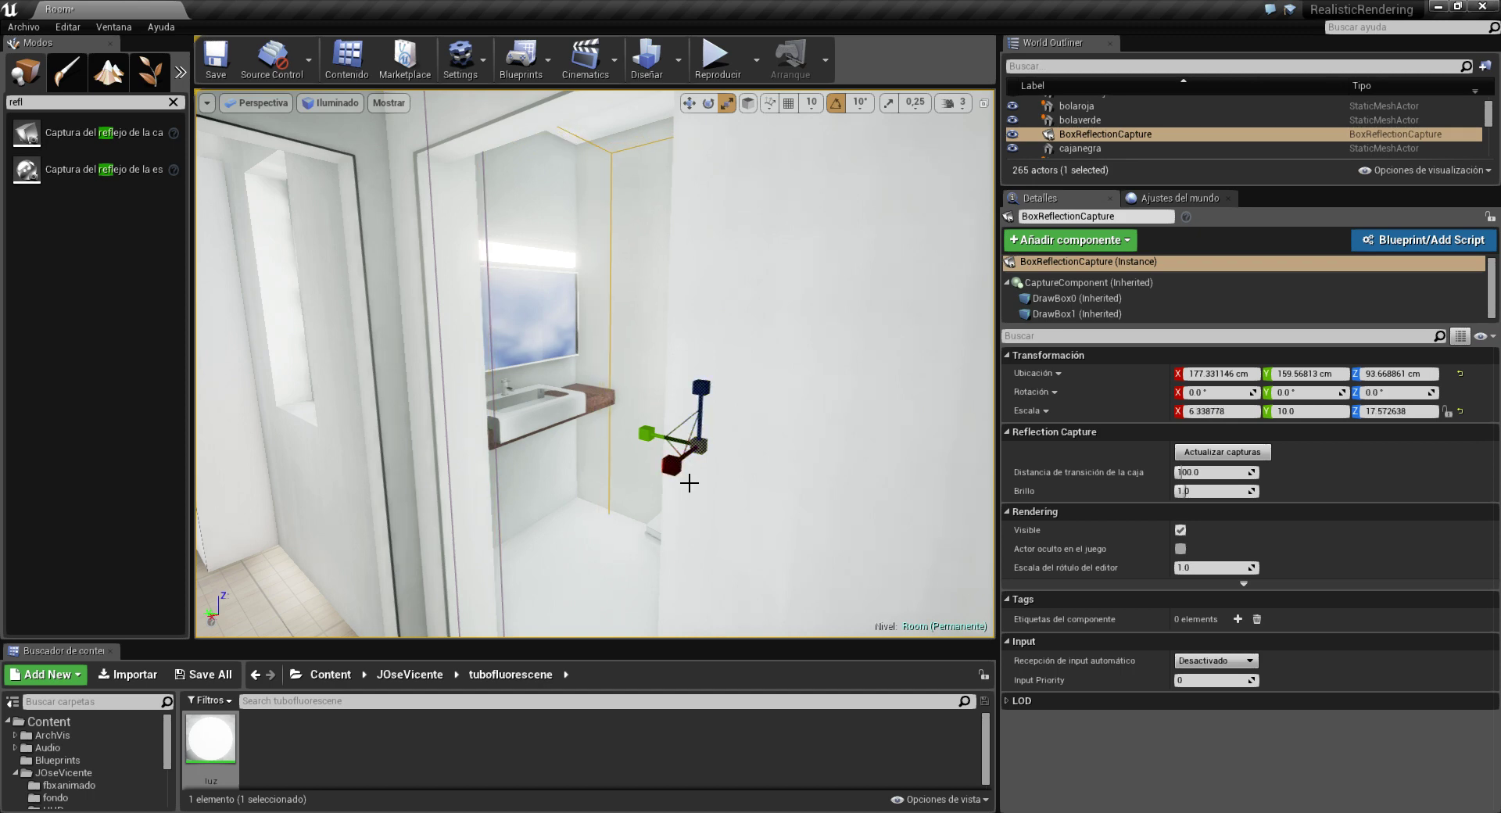
right_drag(689, 483, 708, 470)
key(f)
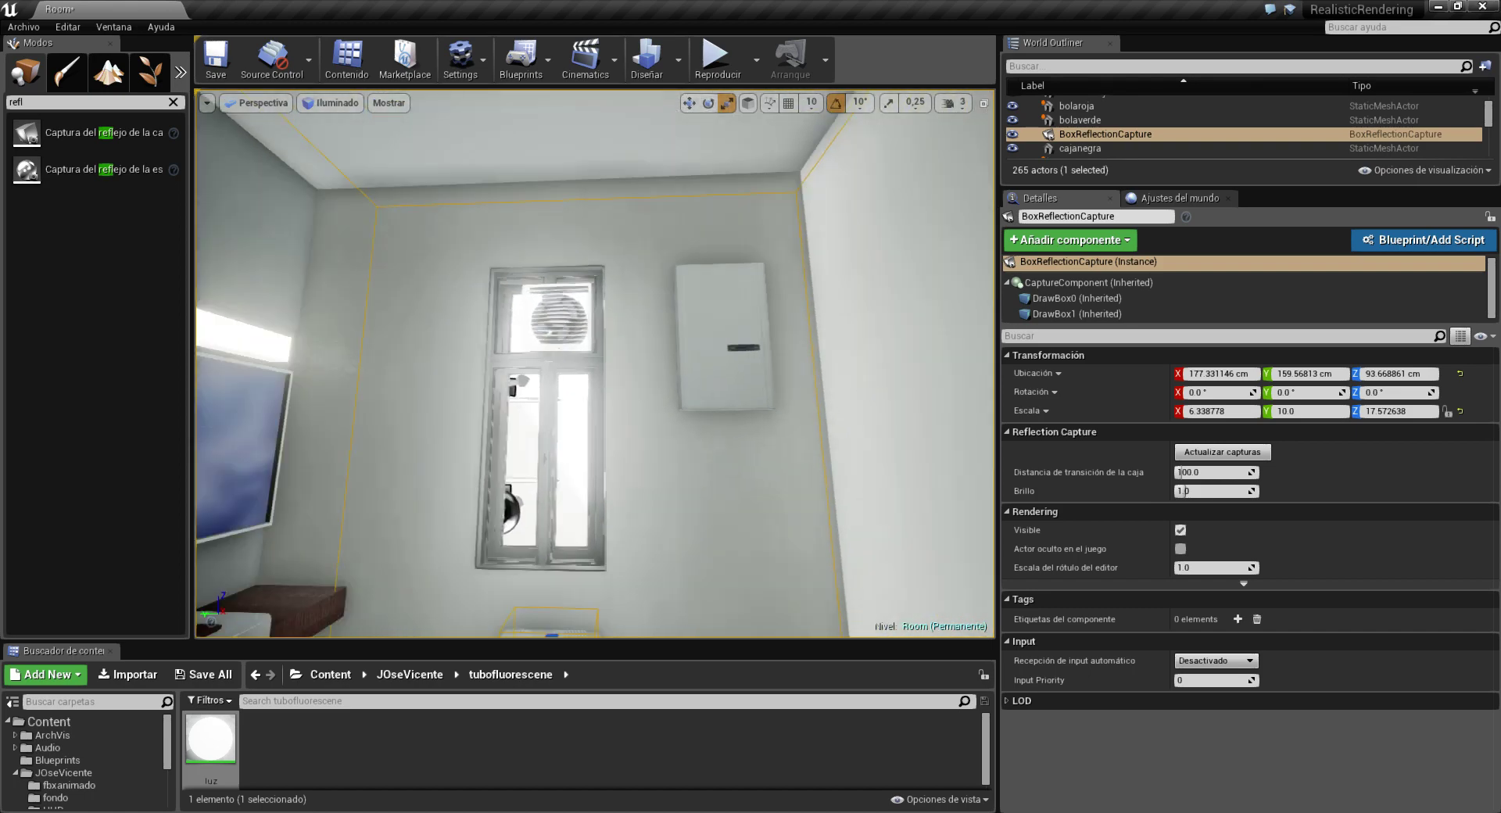
drag(552, 400, 523, 389)
key(w)
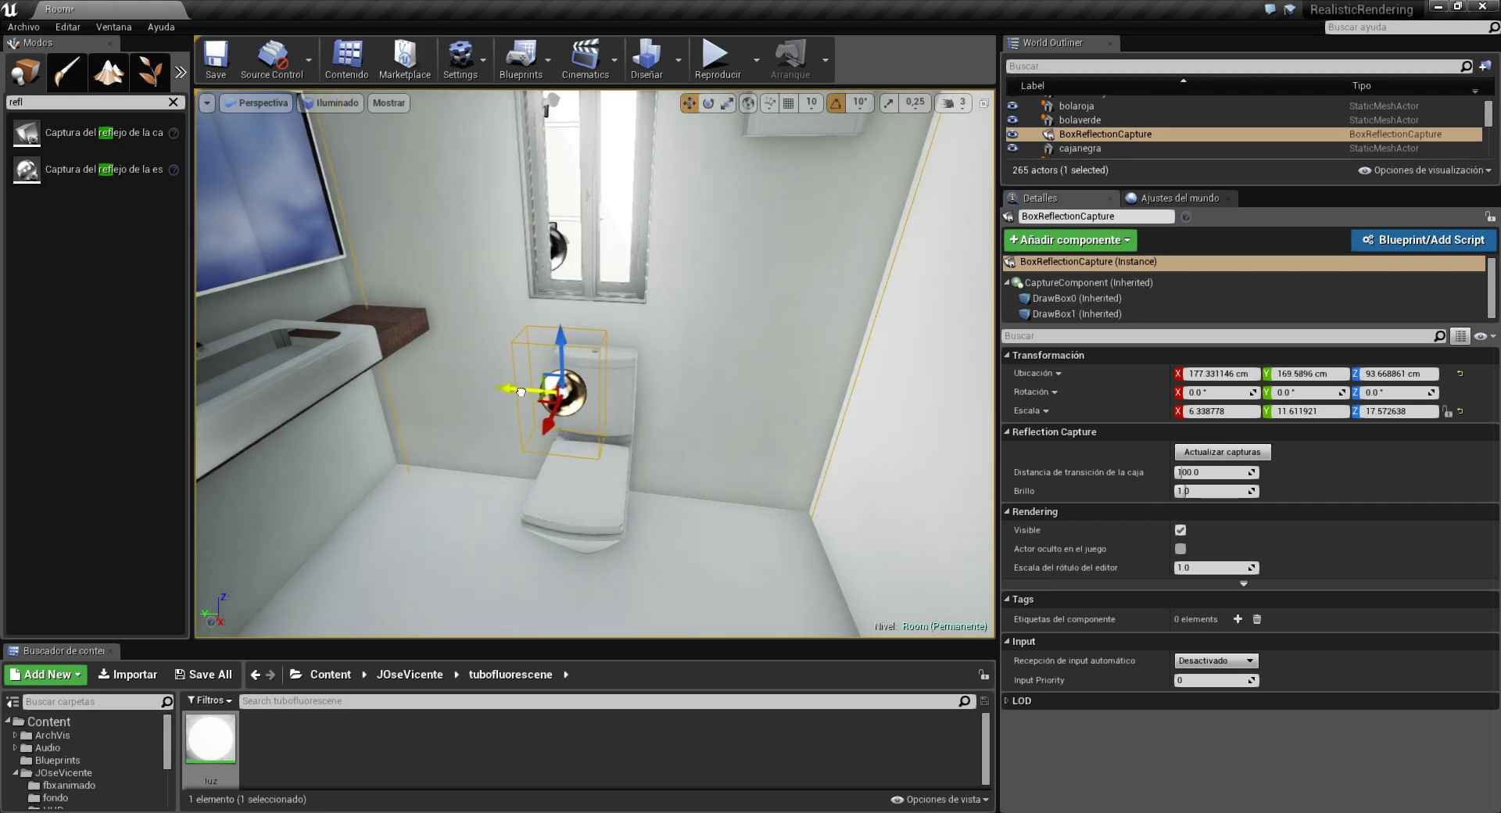
right_drag(568, 602, 567, 602)
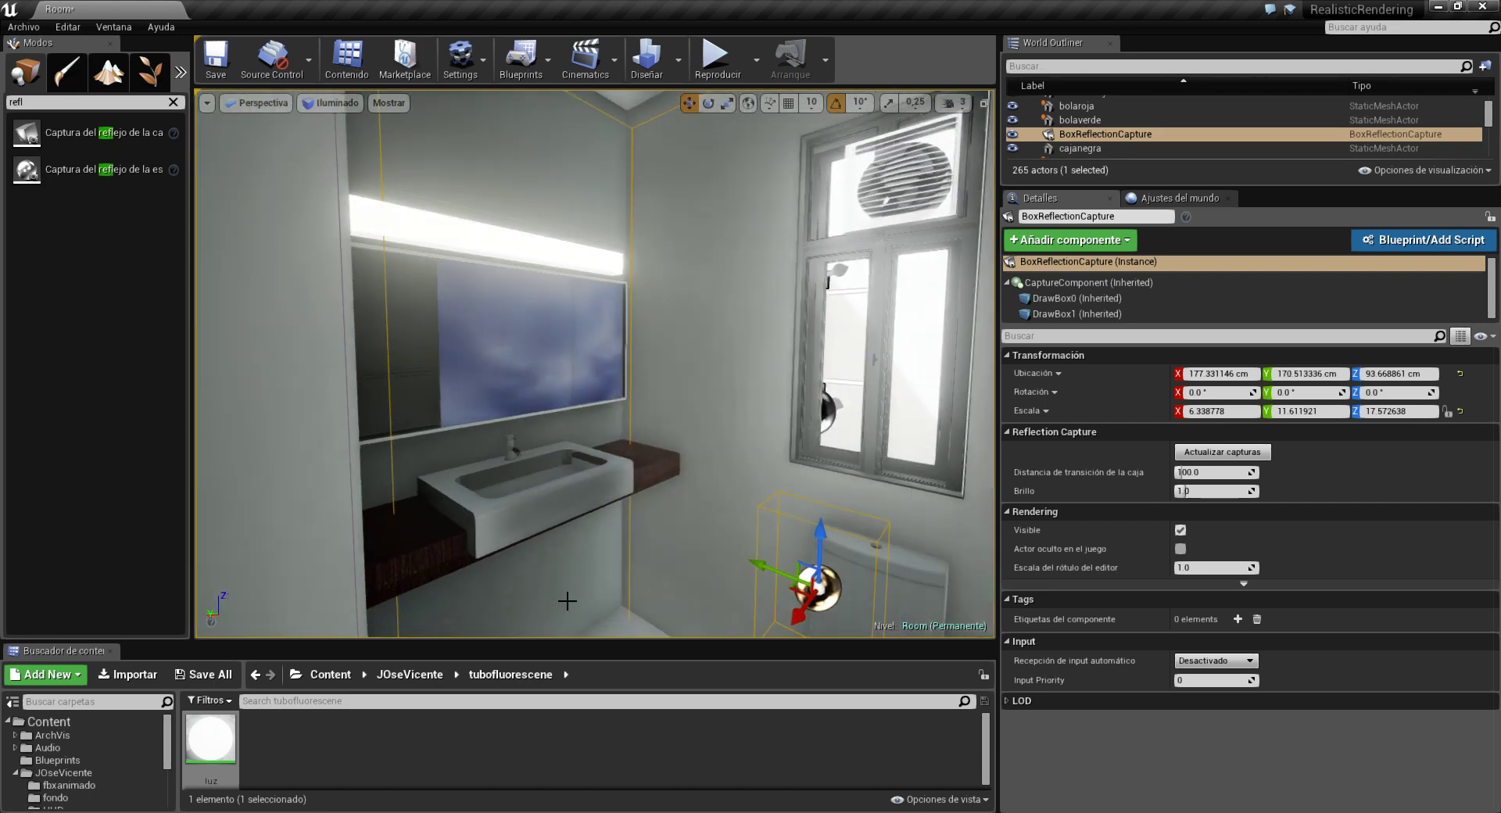
drag(543, 640, 543, 568)
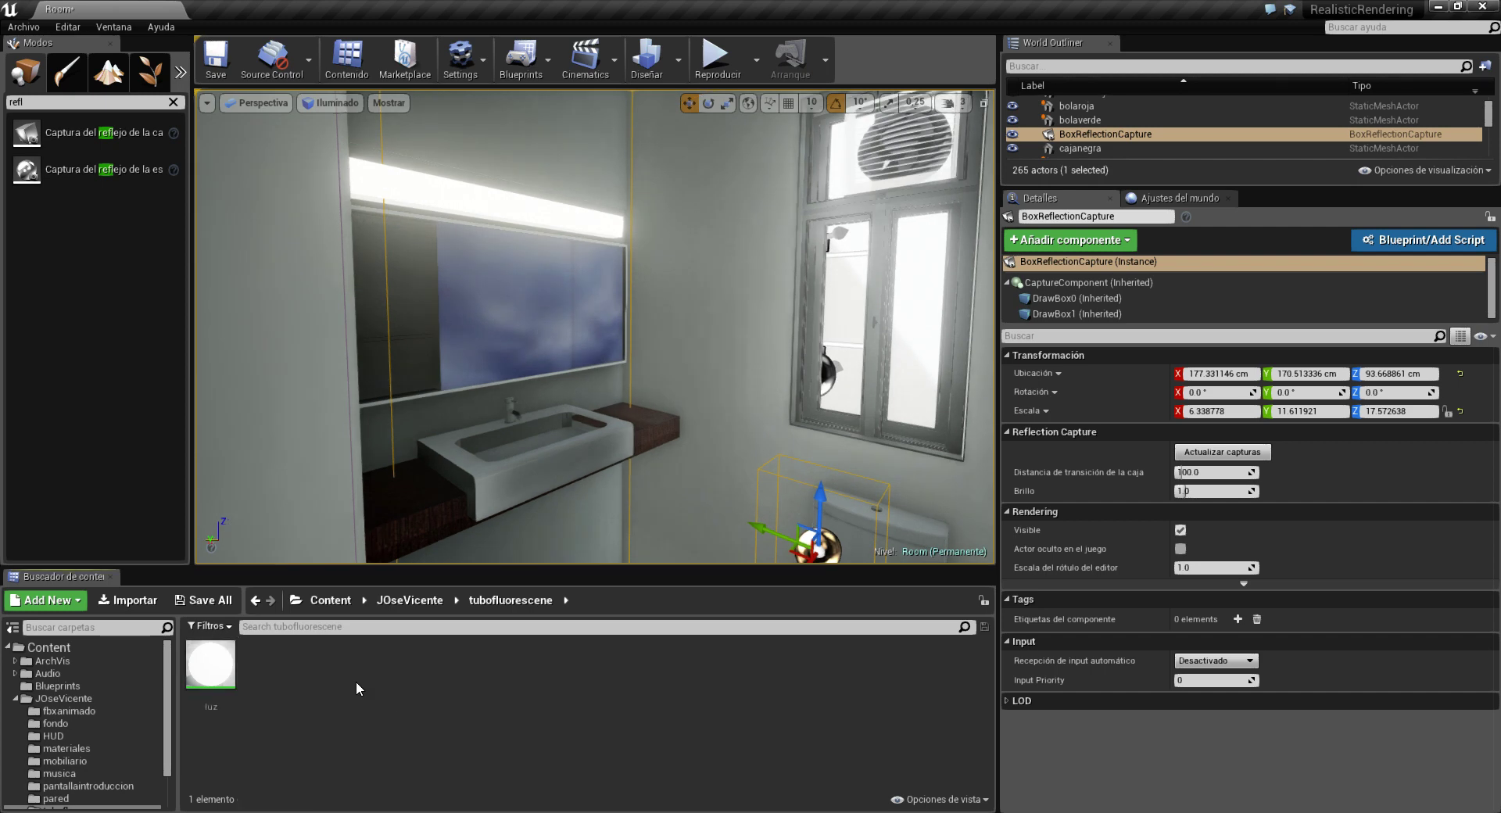
- Create a material named espejocuartobanyo in the tubofluorescene folder and open it for editing
right_click(355, 682)
click(445, 457)
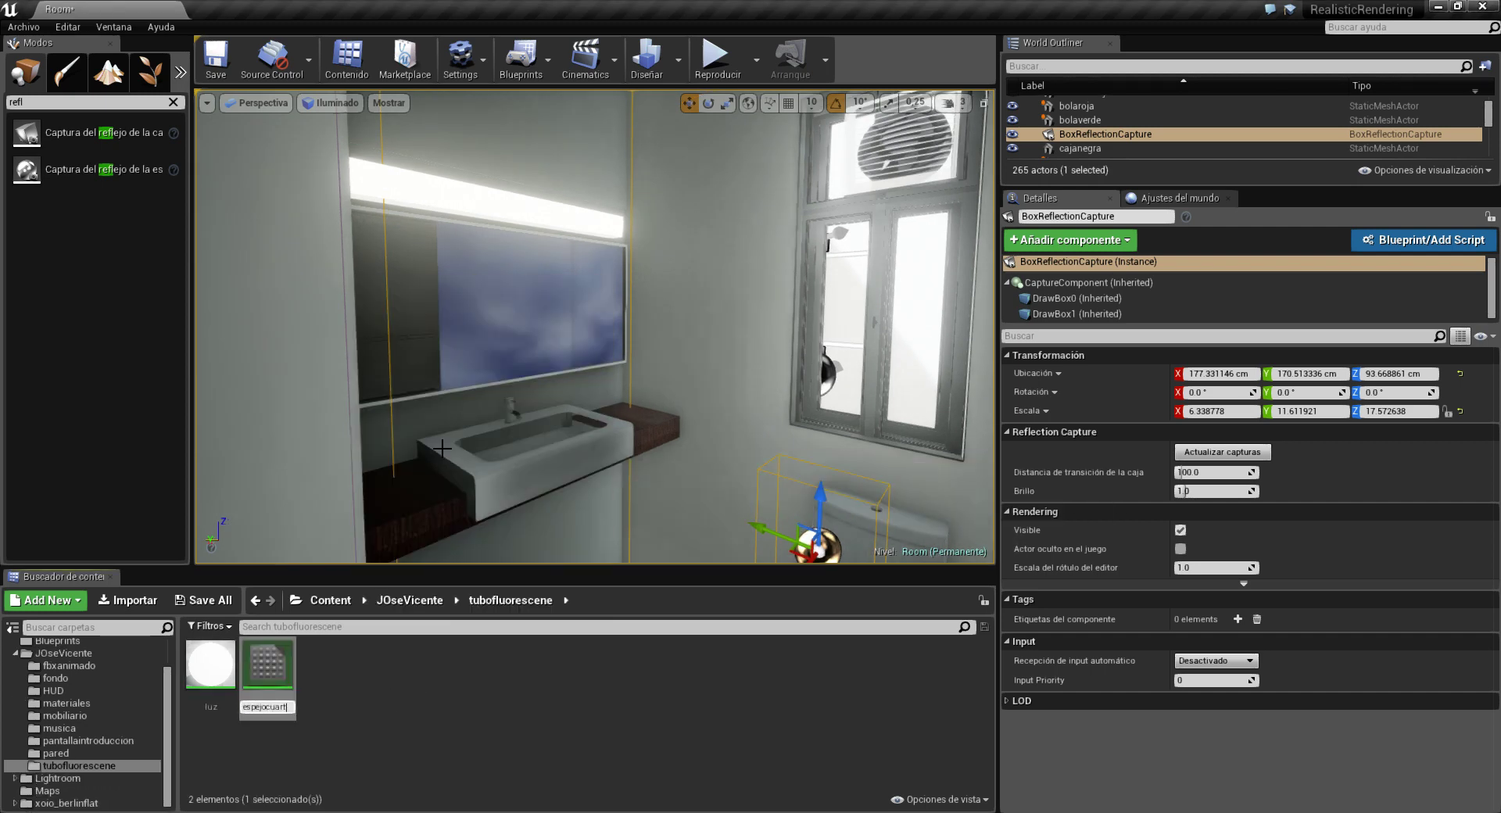
text(oban)
key(Return)
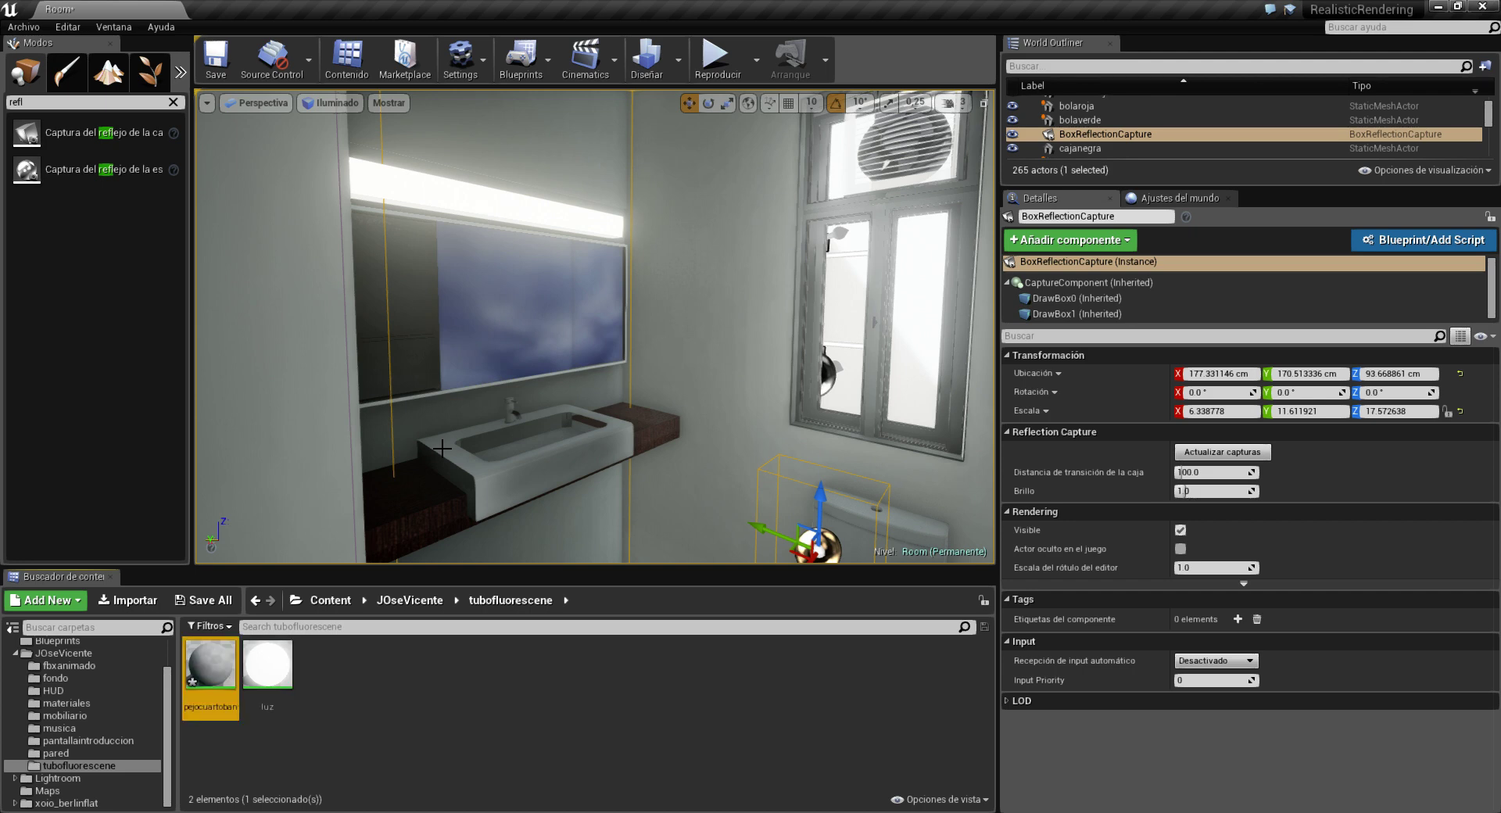
double_click(211, 670)
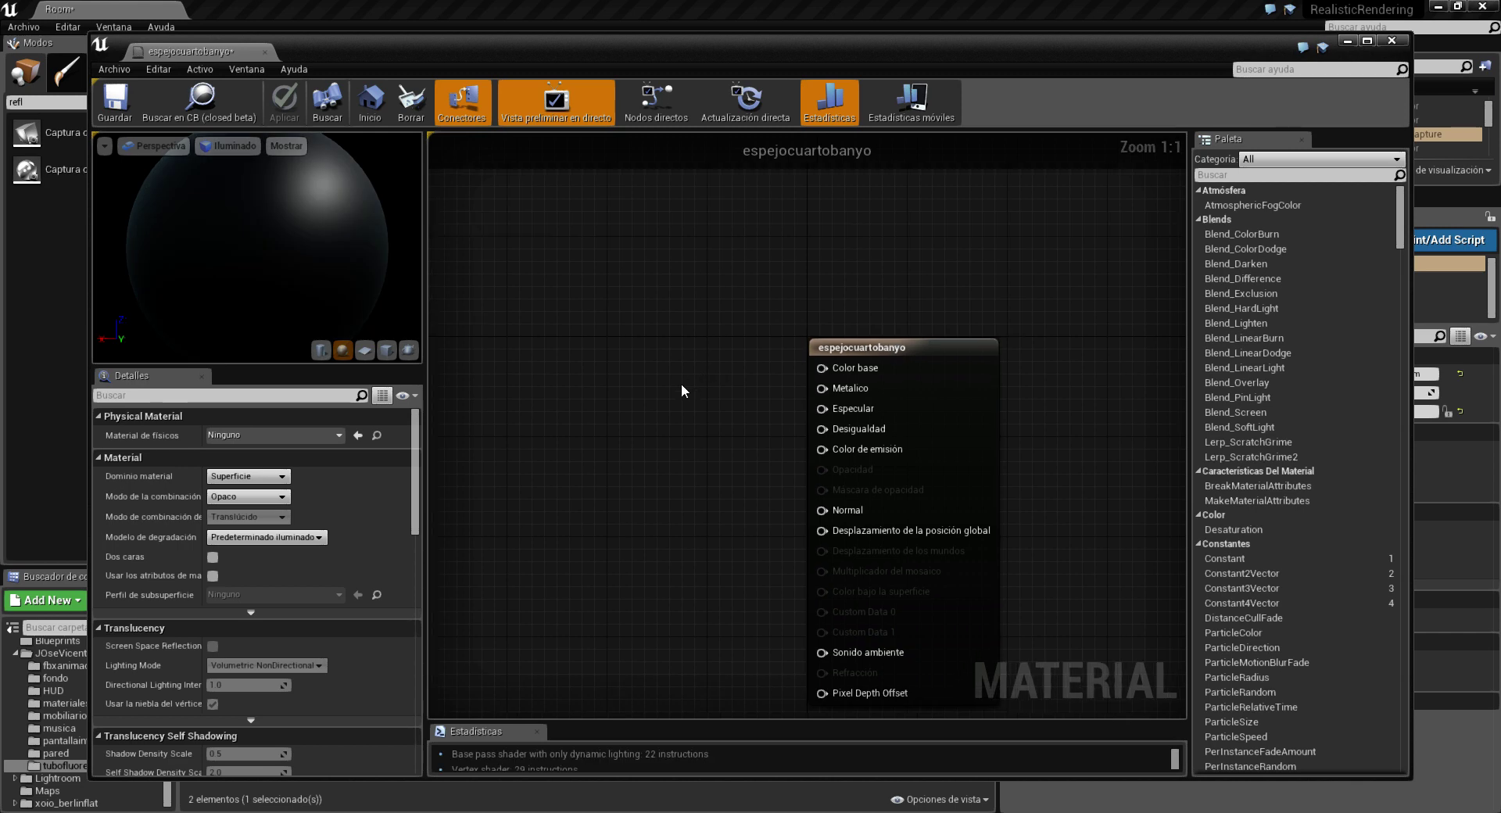
- Wire a white Constant3Vector into the material's Base Color
key(3)
click(643, 387)
drag(738, 411, 823, 367)
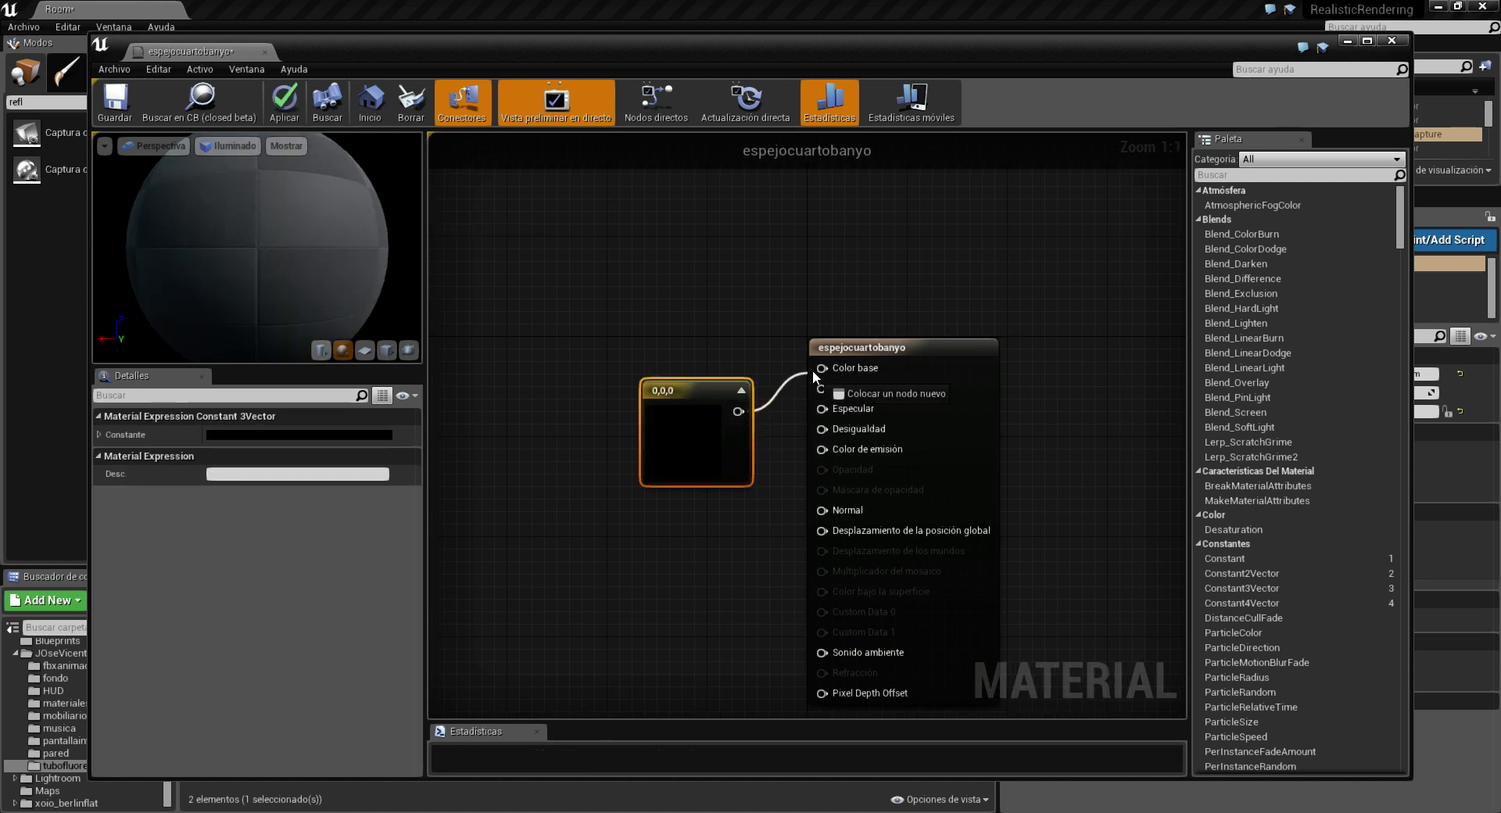
drag(703, 395, 659, 277)
double_click(658, 313)
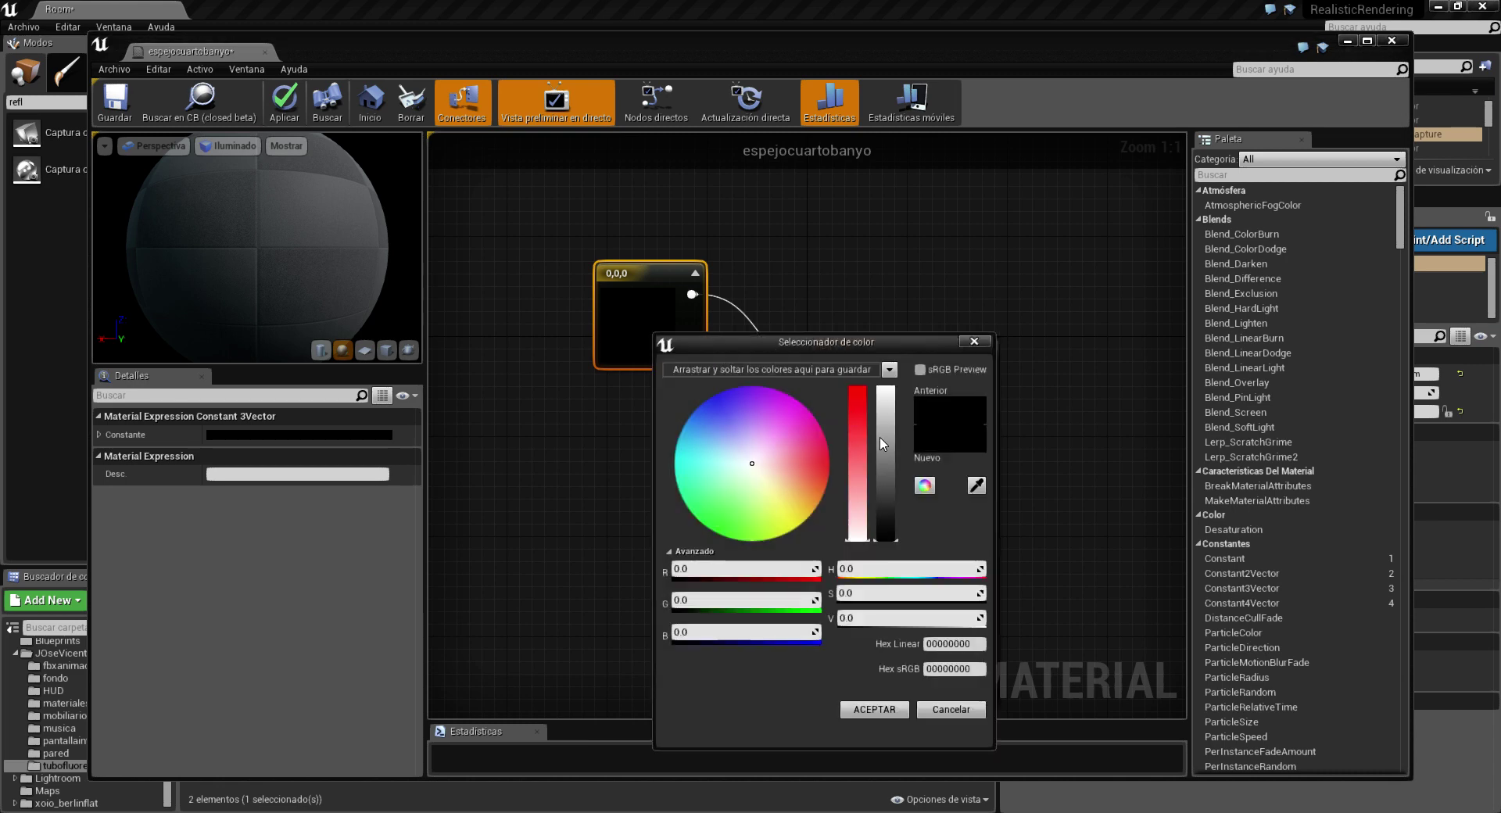
click(888, 397)
click(874, 710)
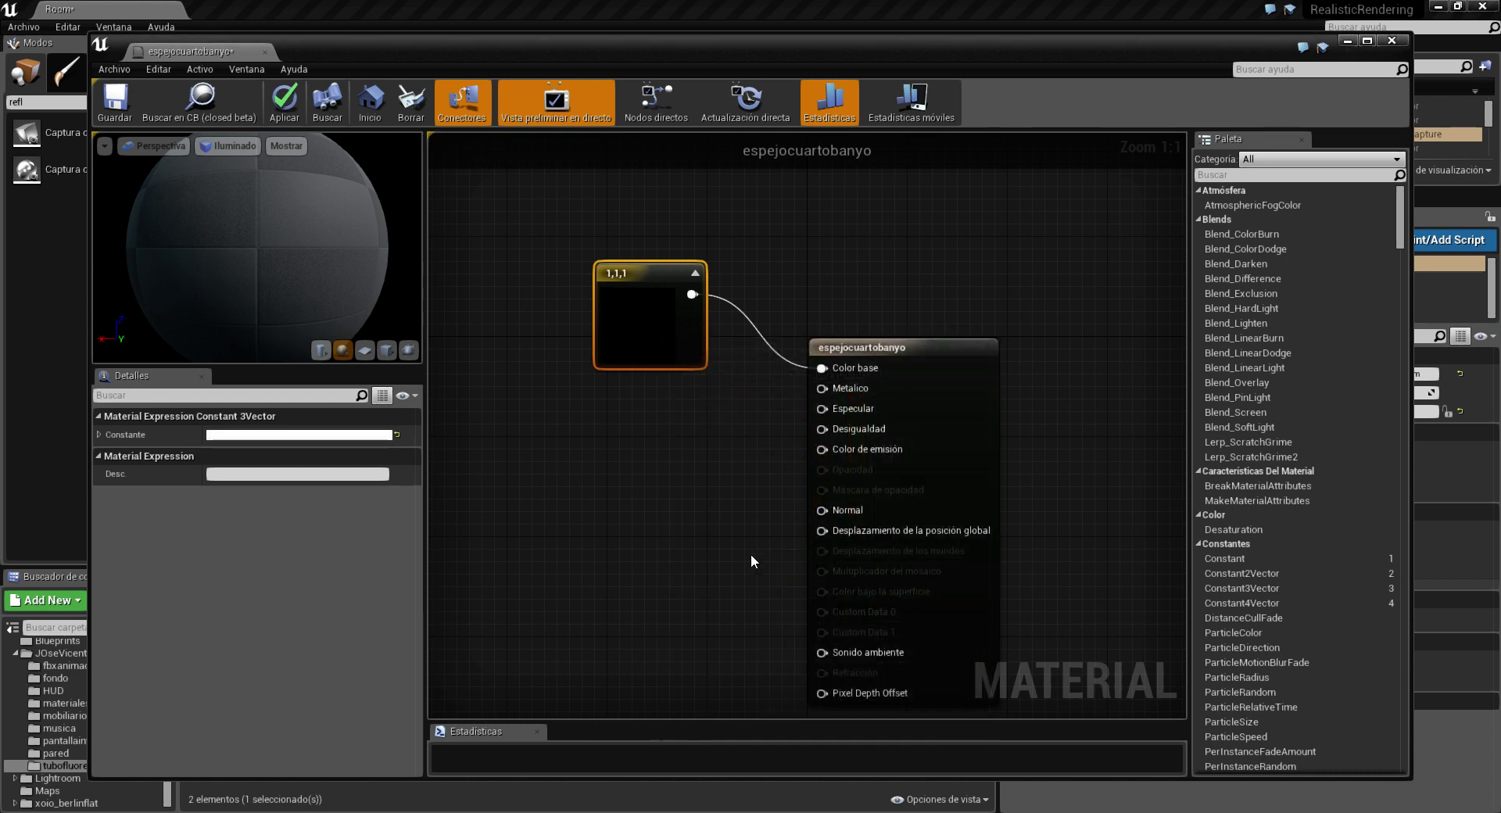
- Connect a constant 1 to Metallic and a constant 0 to Roughness (Desigualdad)
key(1)
click(634, 438)
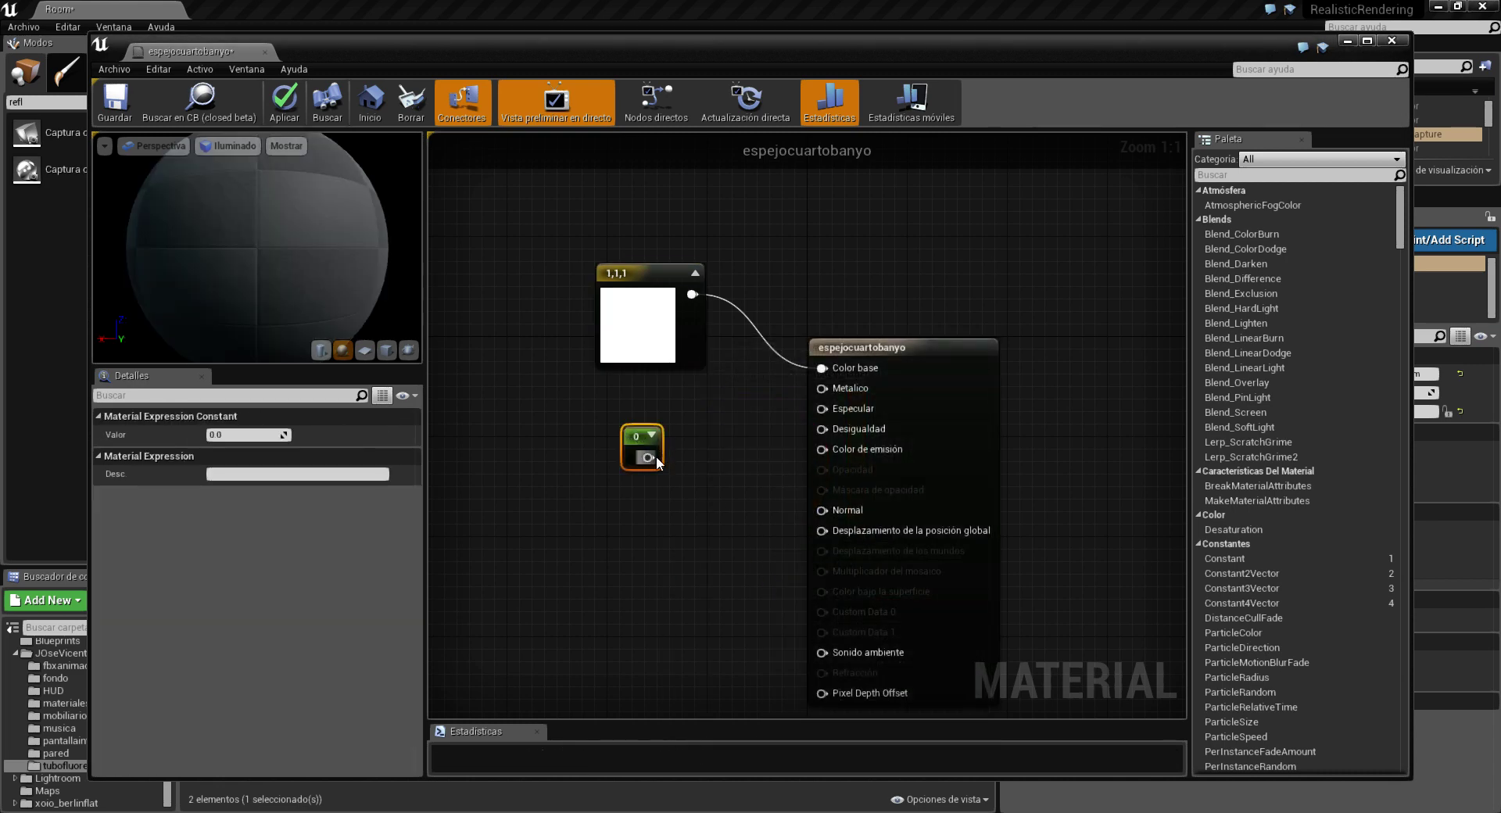
drag(648, 457, 822, 389)
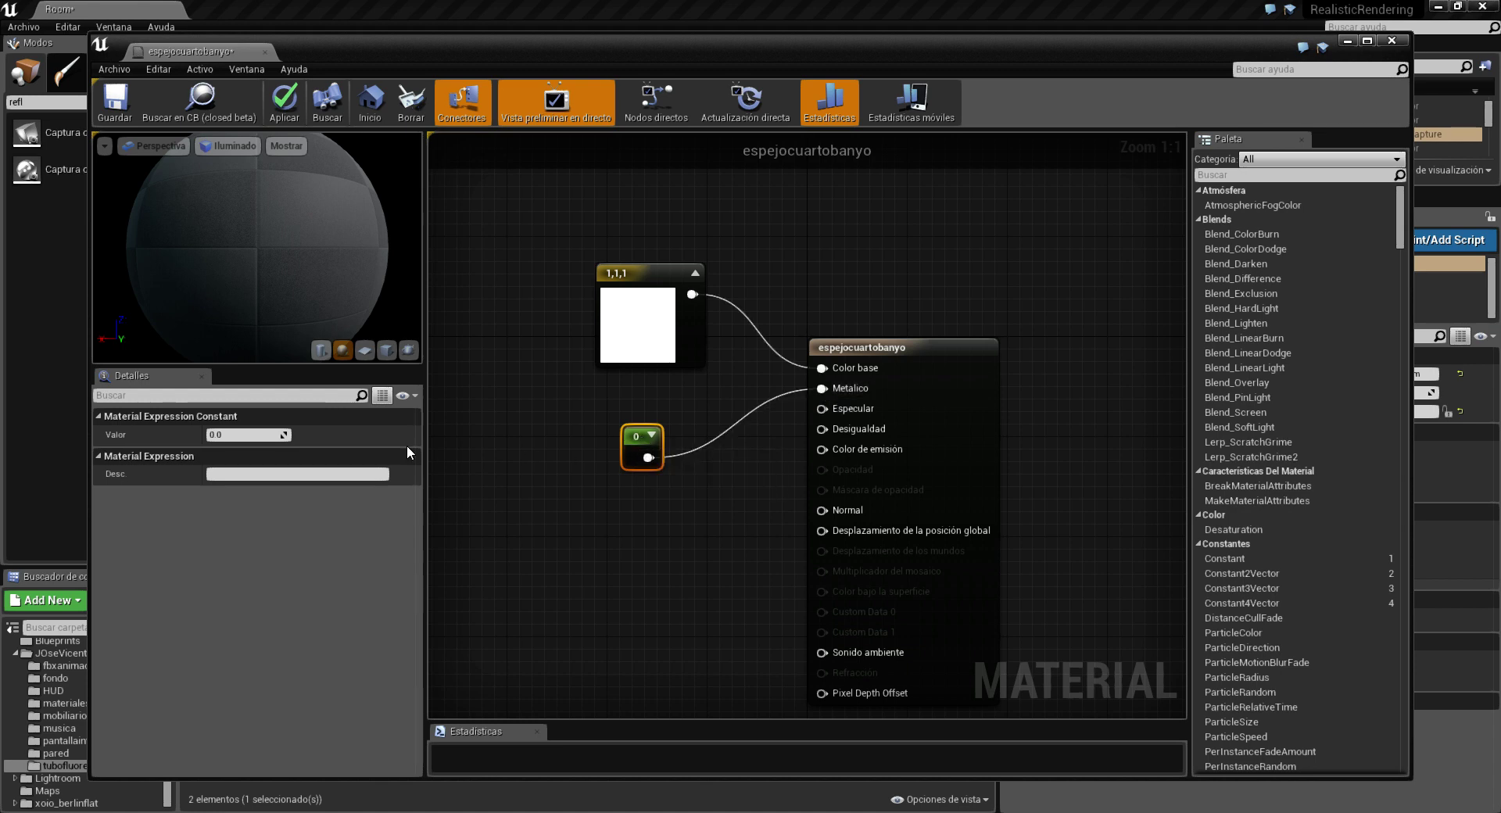
click(260, 435)
text(1)
key(Return)
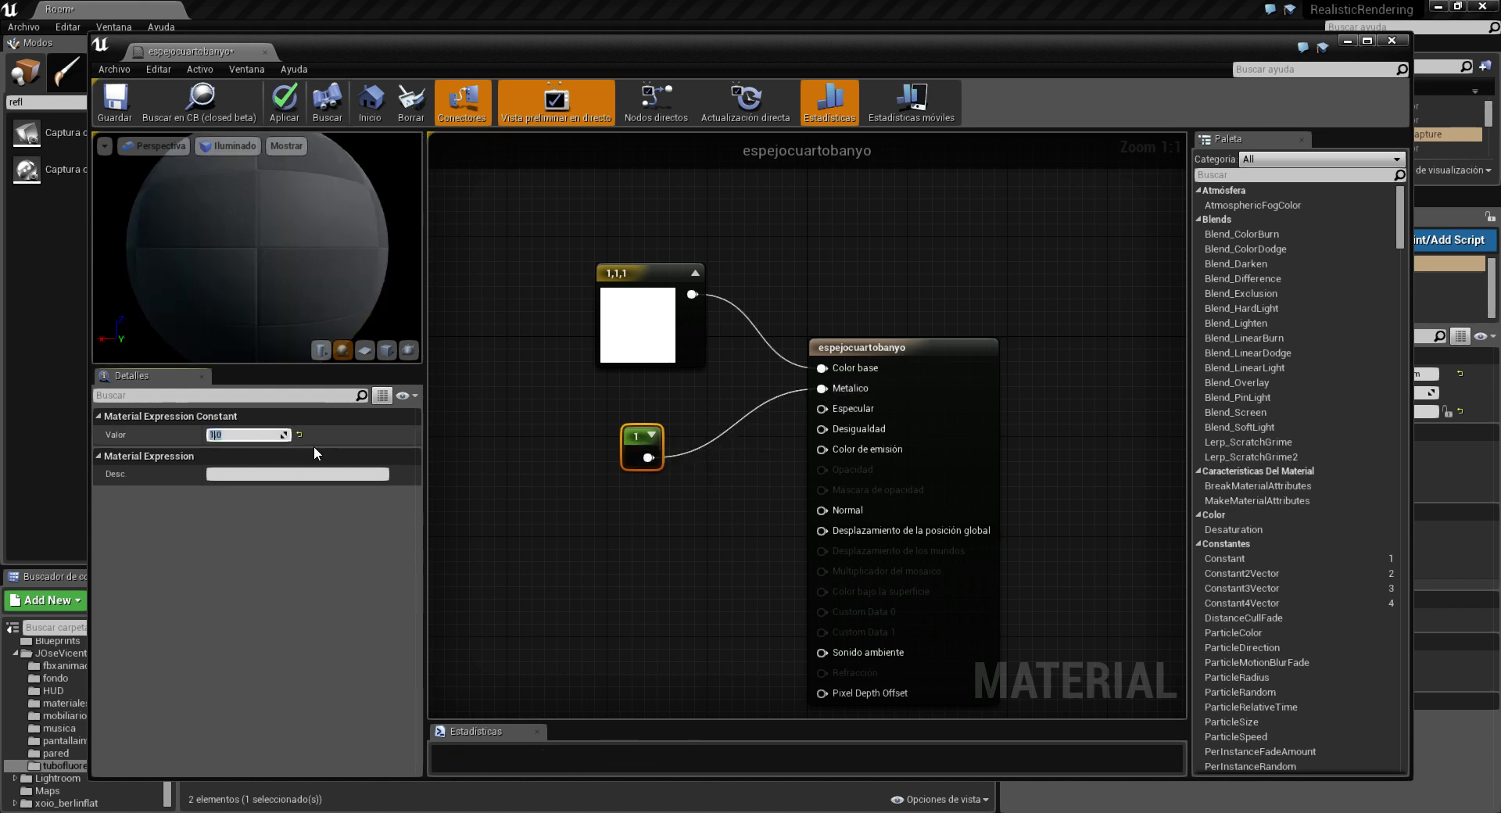
click(646, 533)
click(666, 519)
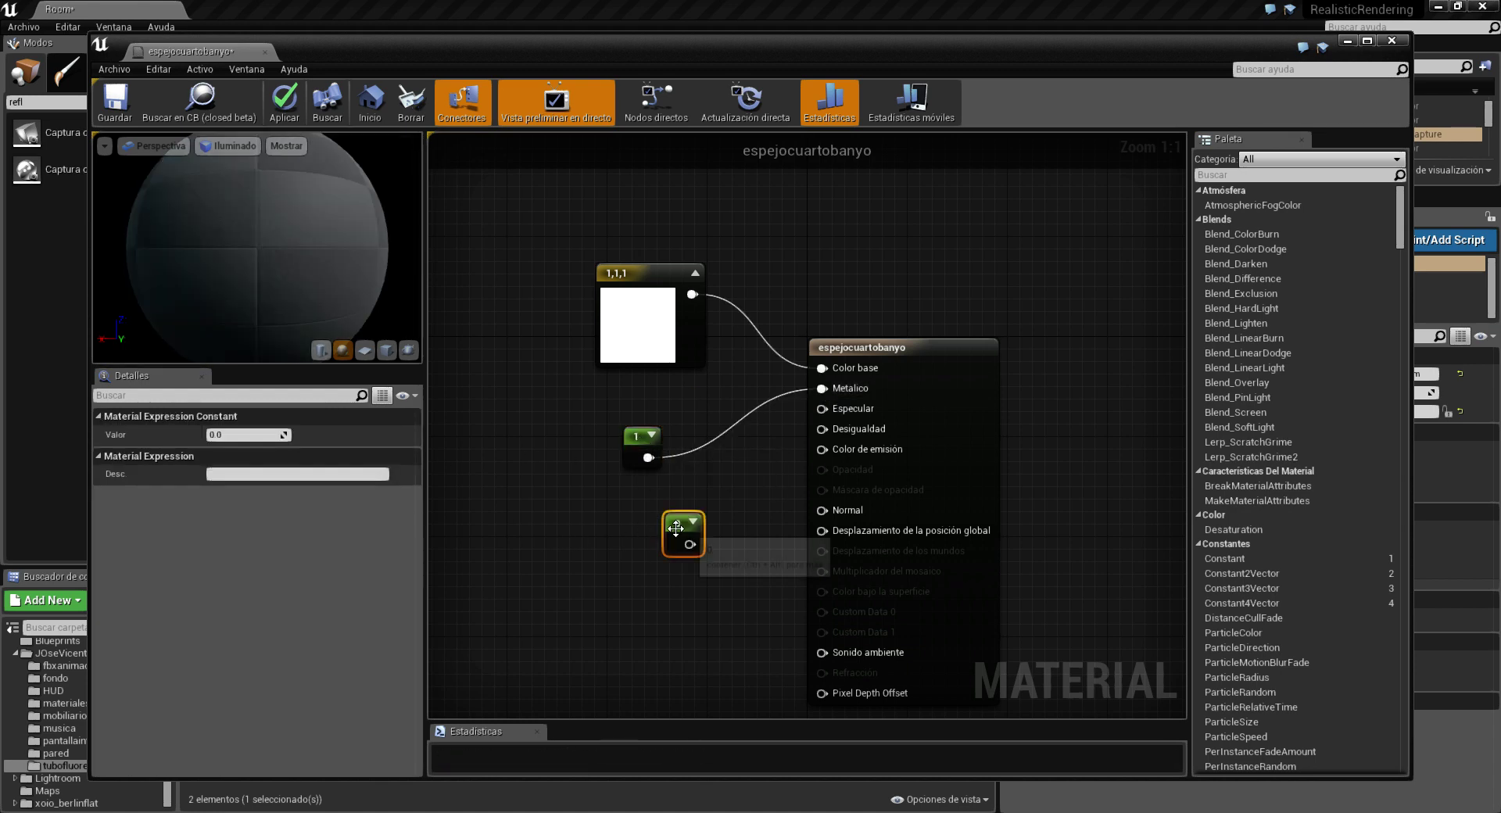
drag(689, 544, 822, 430)
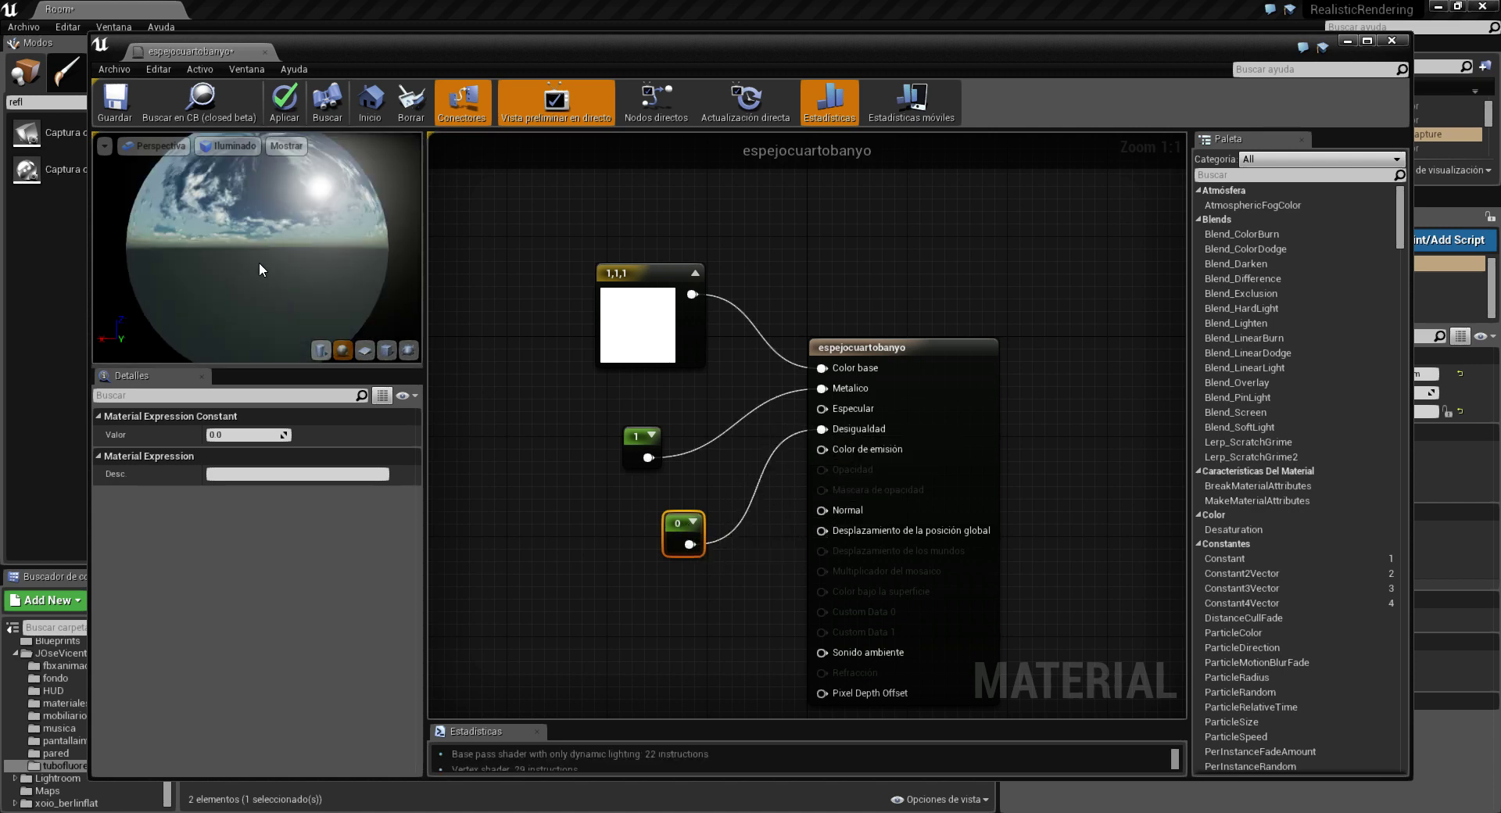
- Save the espejocuartobanyo material and close the Material Editor
click(127, 116)
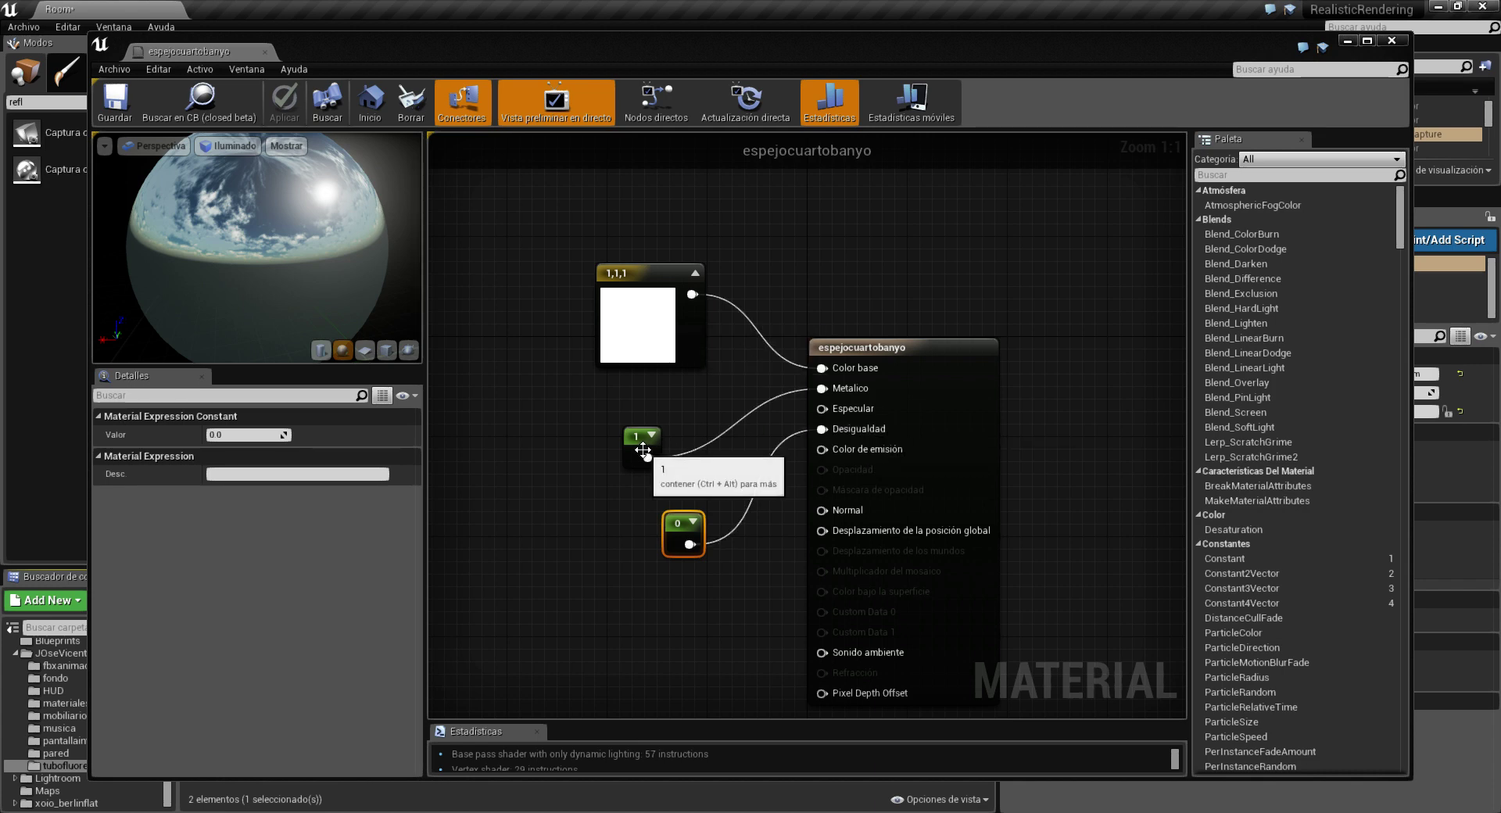
mouse_move(637, 446)
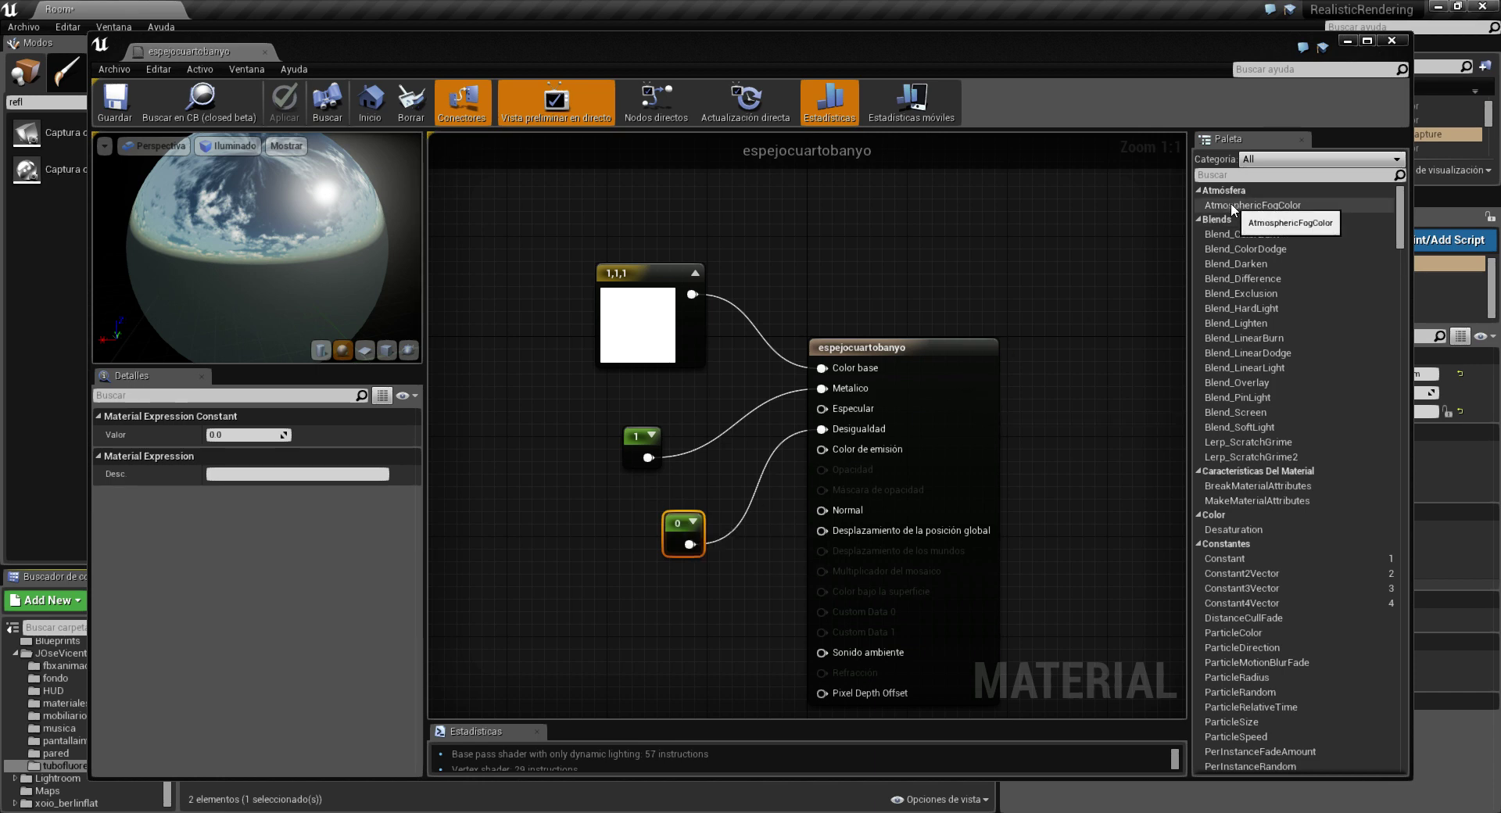
click(1391, 39)
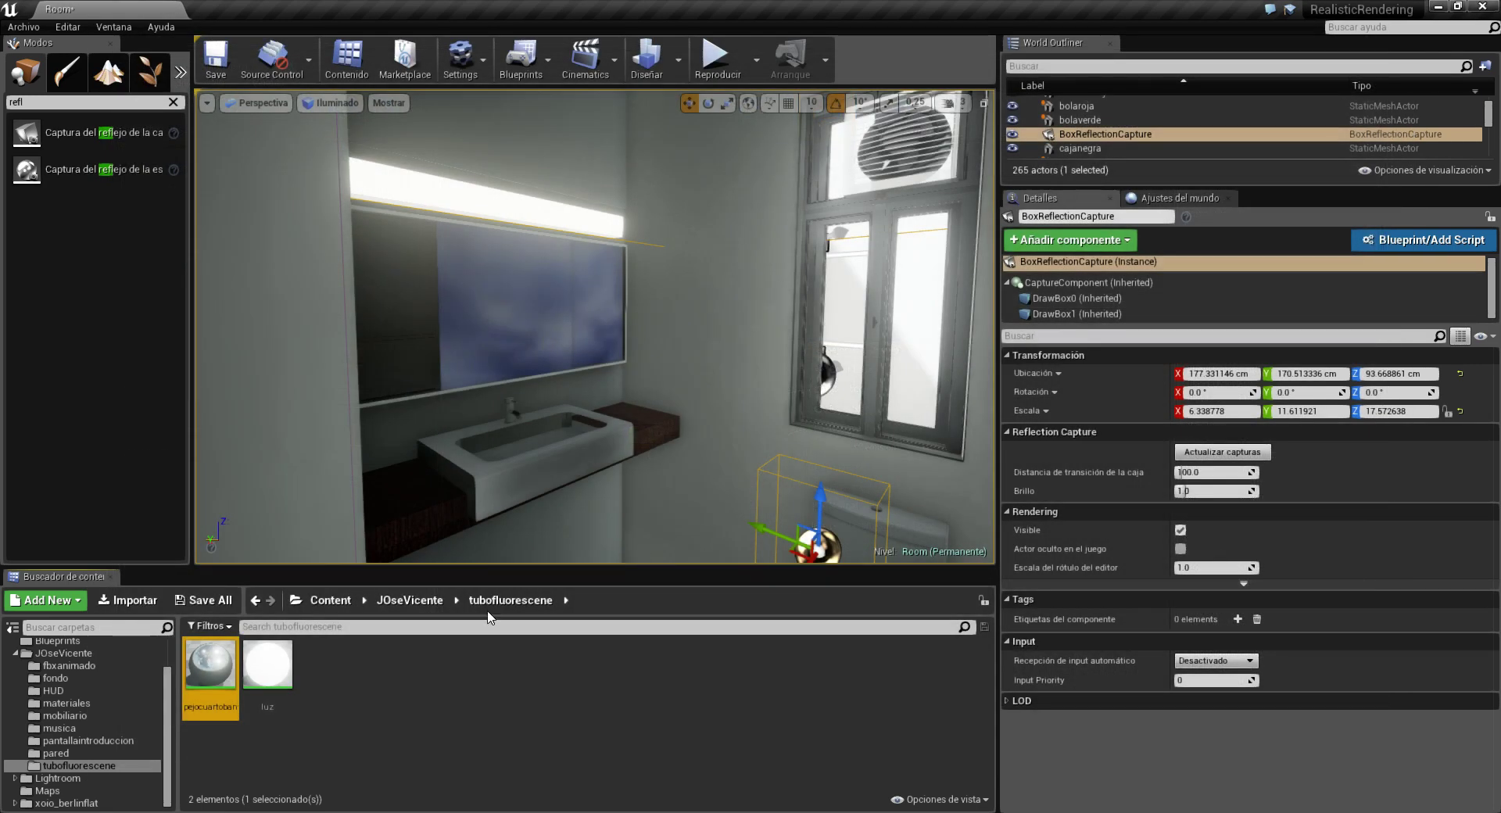
- Drop espejocuartobanyo onto the mirror mesh and orbit around to check its room reflections
drag(210, 665, 481, 379)
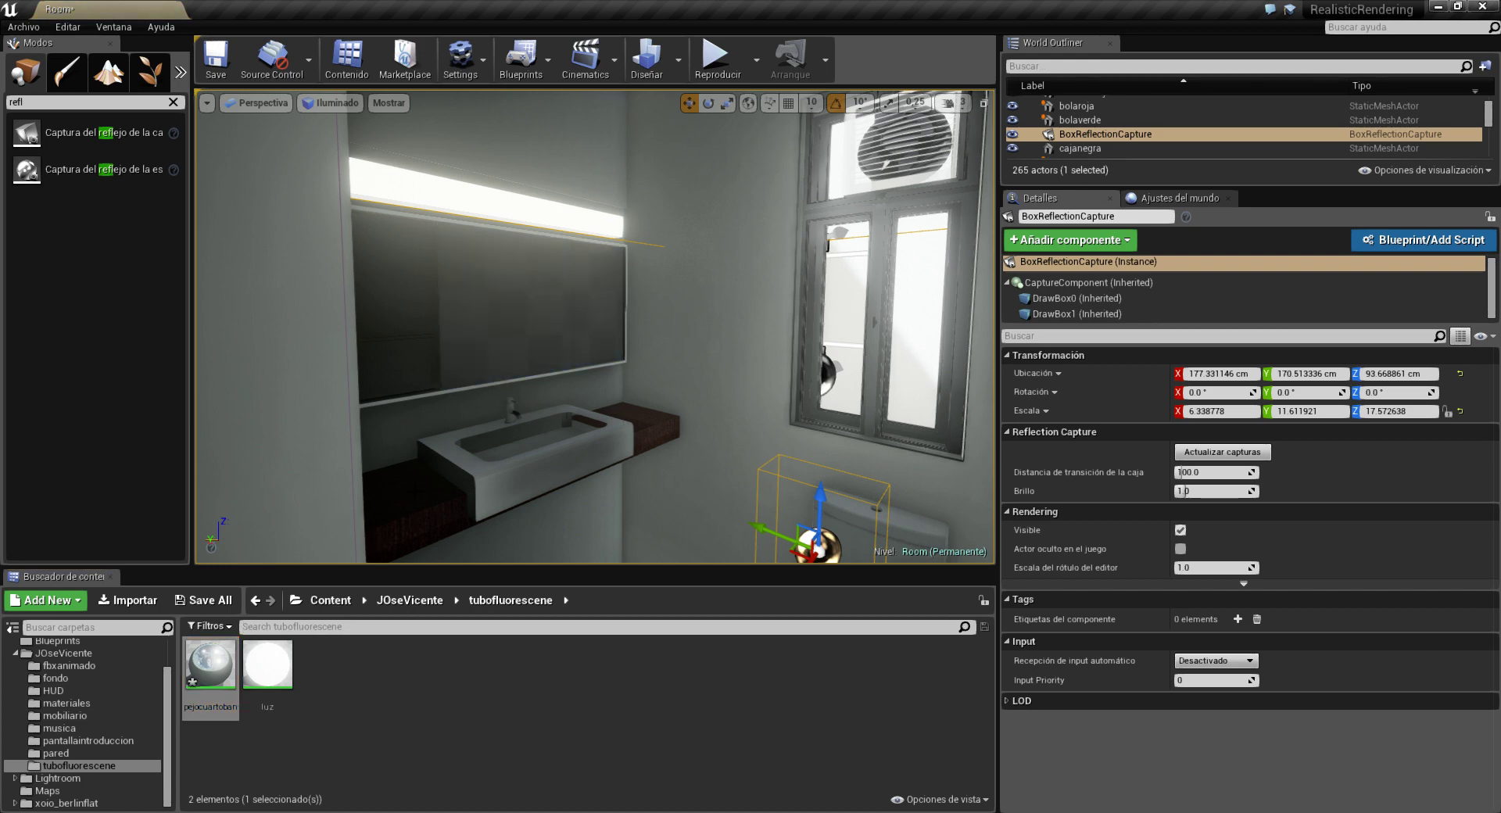
right_drag(481, 379, 438, 380)
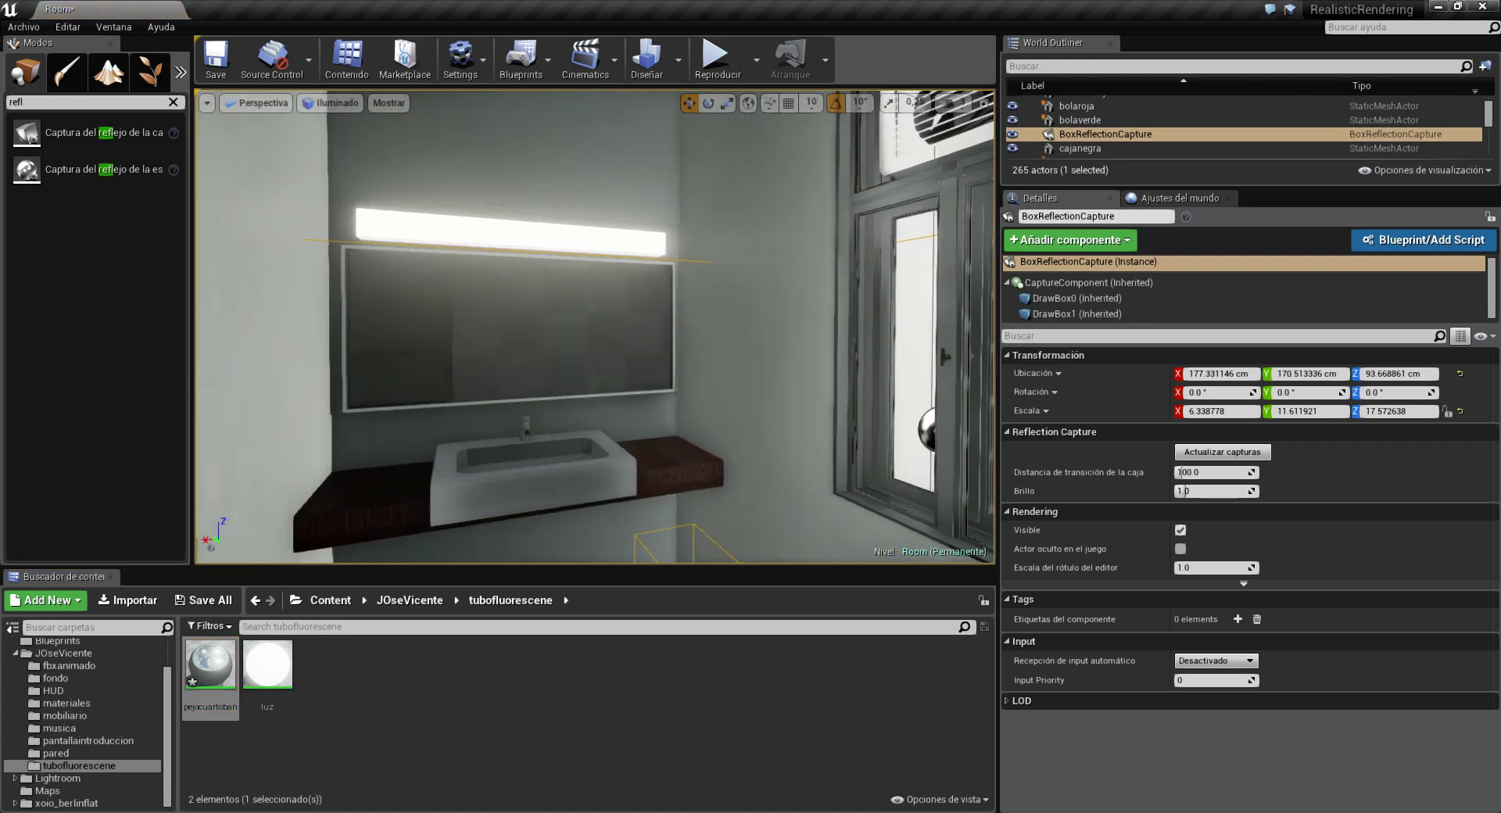
right_drag(635, 401, 595, 401)
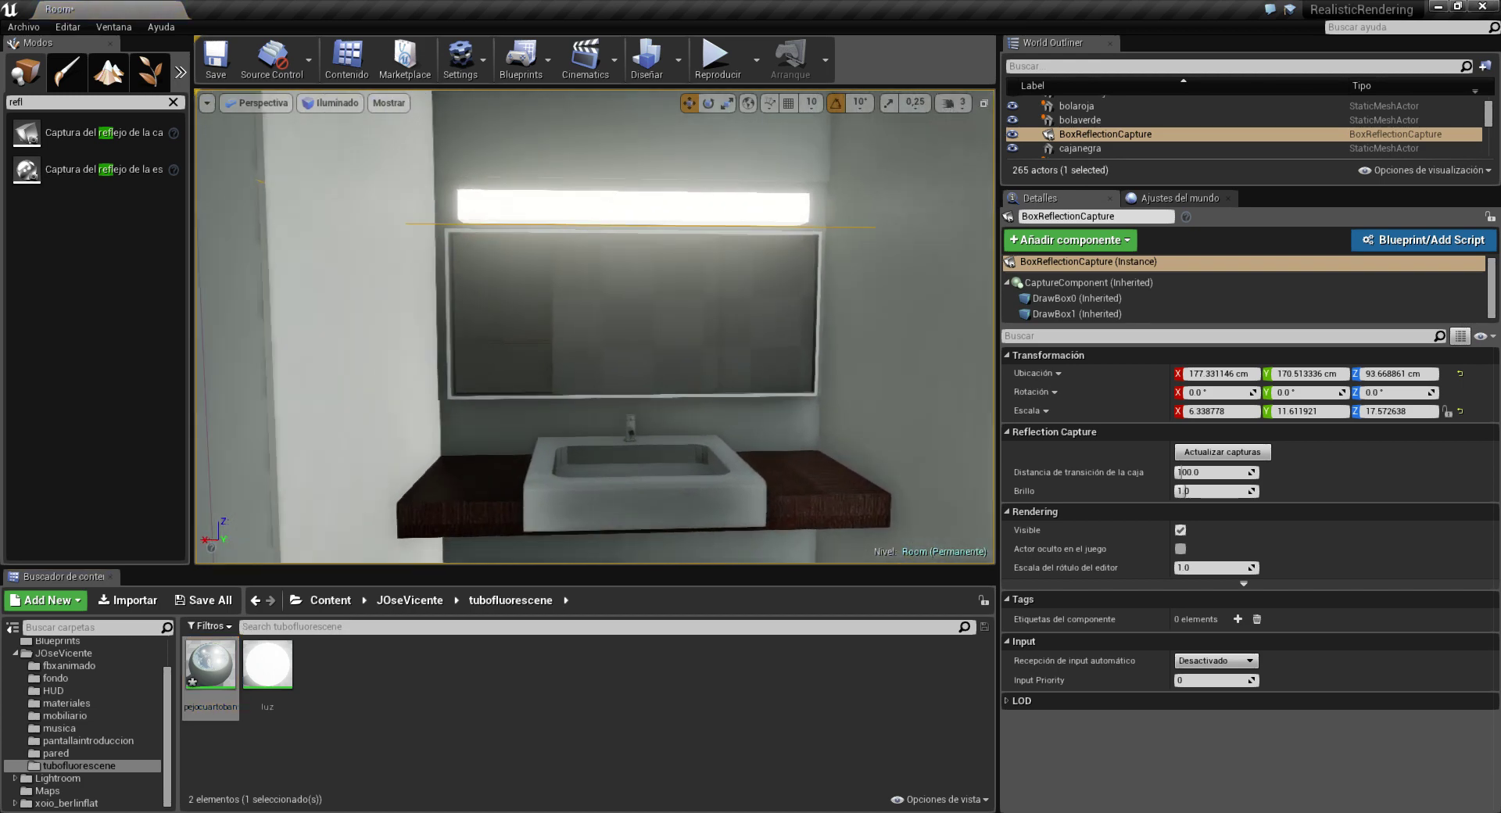
right_drag(684, 391, 774, 390)
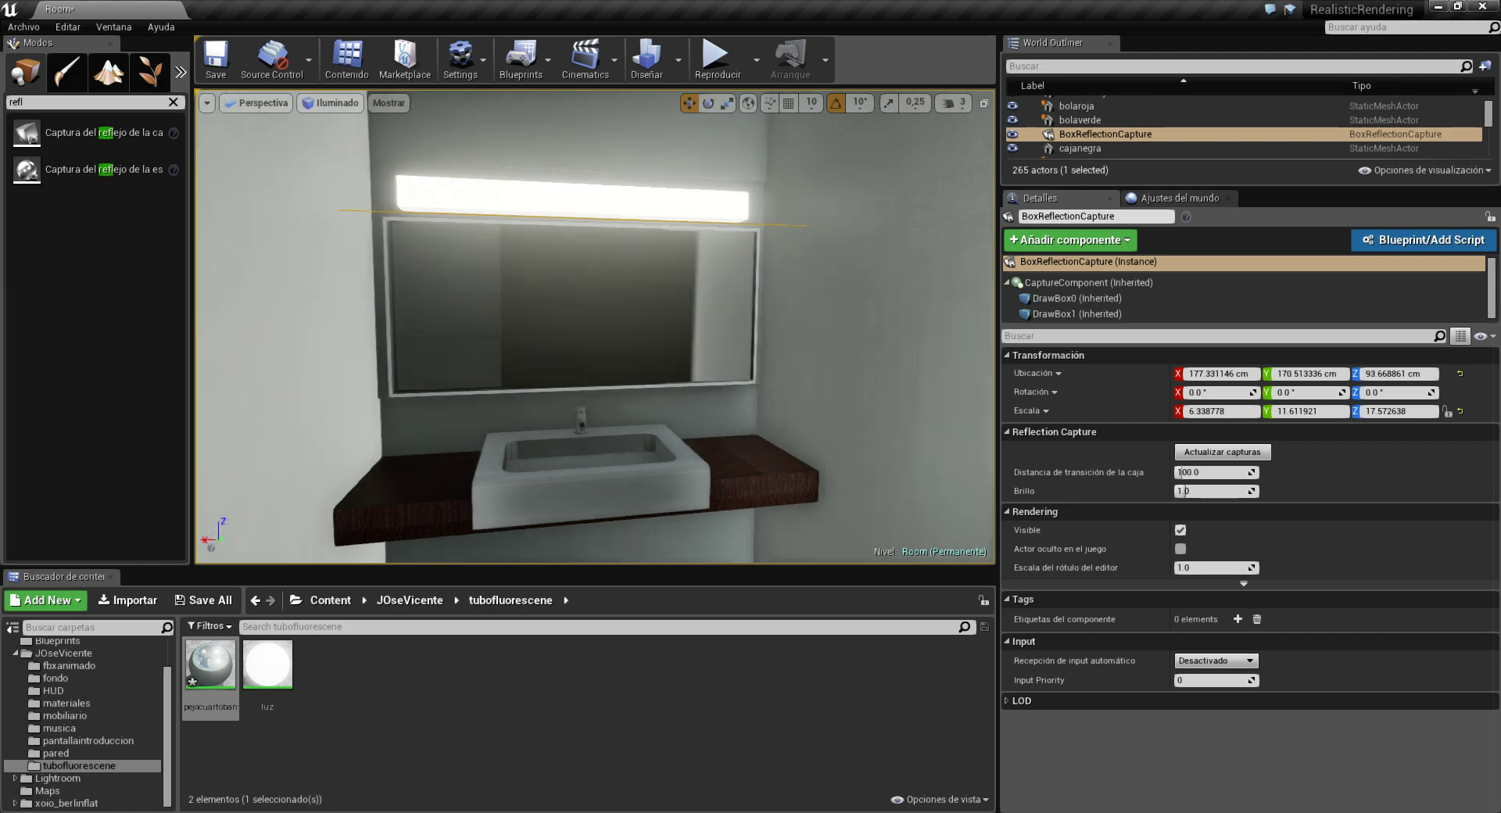
mouse_move(595, 326)
right_down()
mouse_move(688, 327)
mouse_move(642, 327)
right_up()
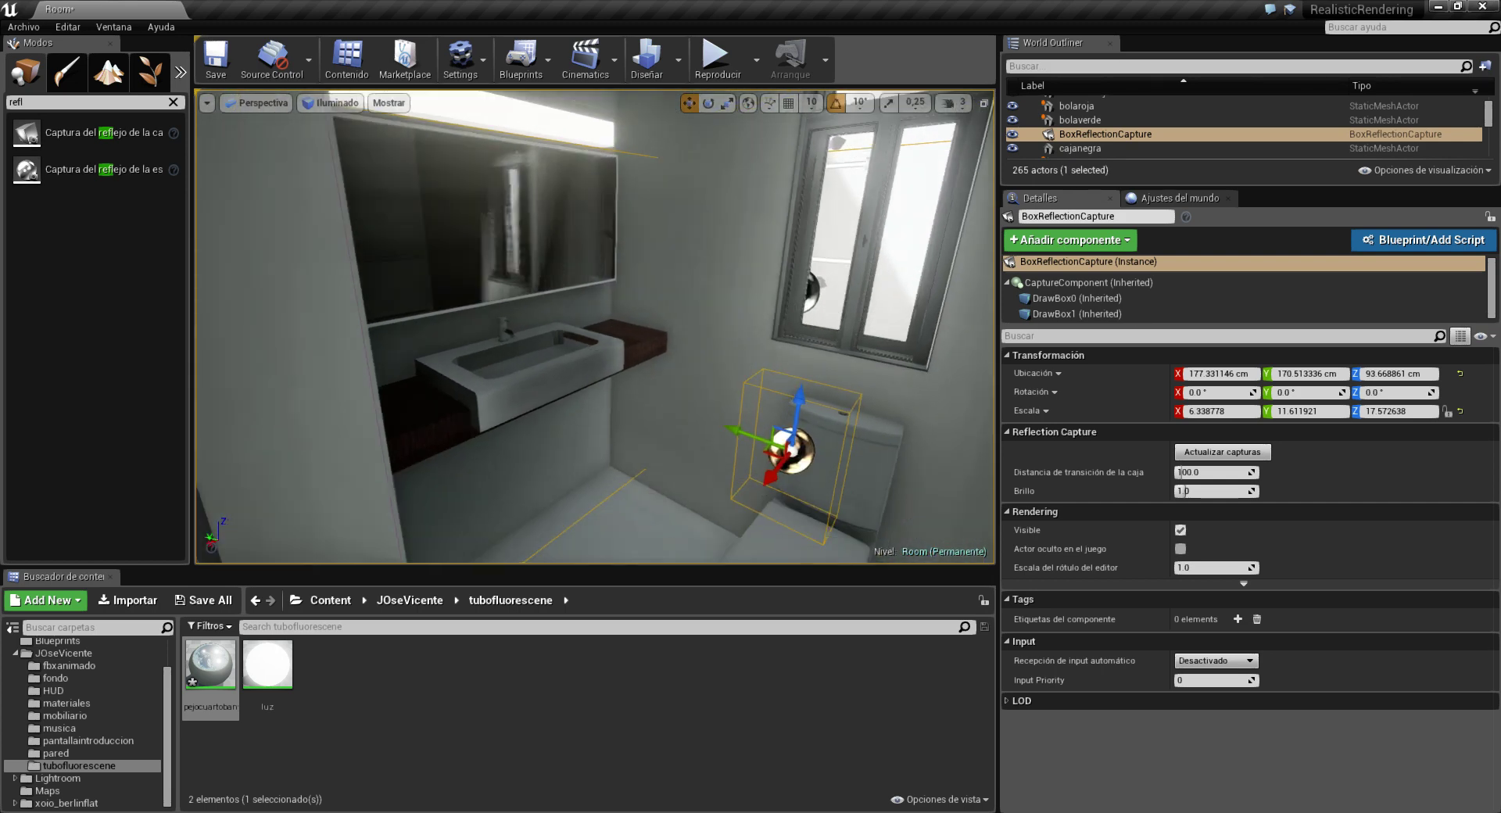
mouse_move(641, 327)
right_down()
mouse_move(594, 327)
mouse_move(626, 327)
right_up()
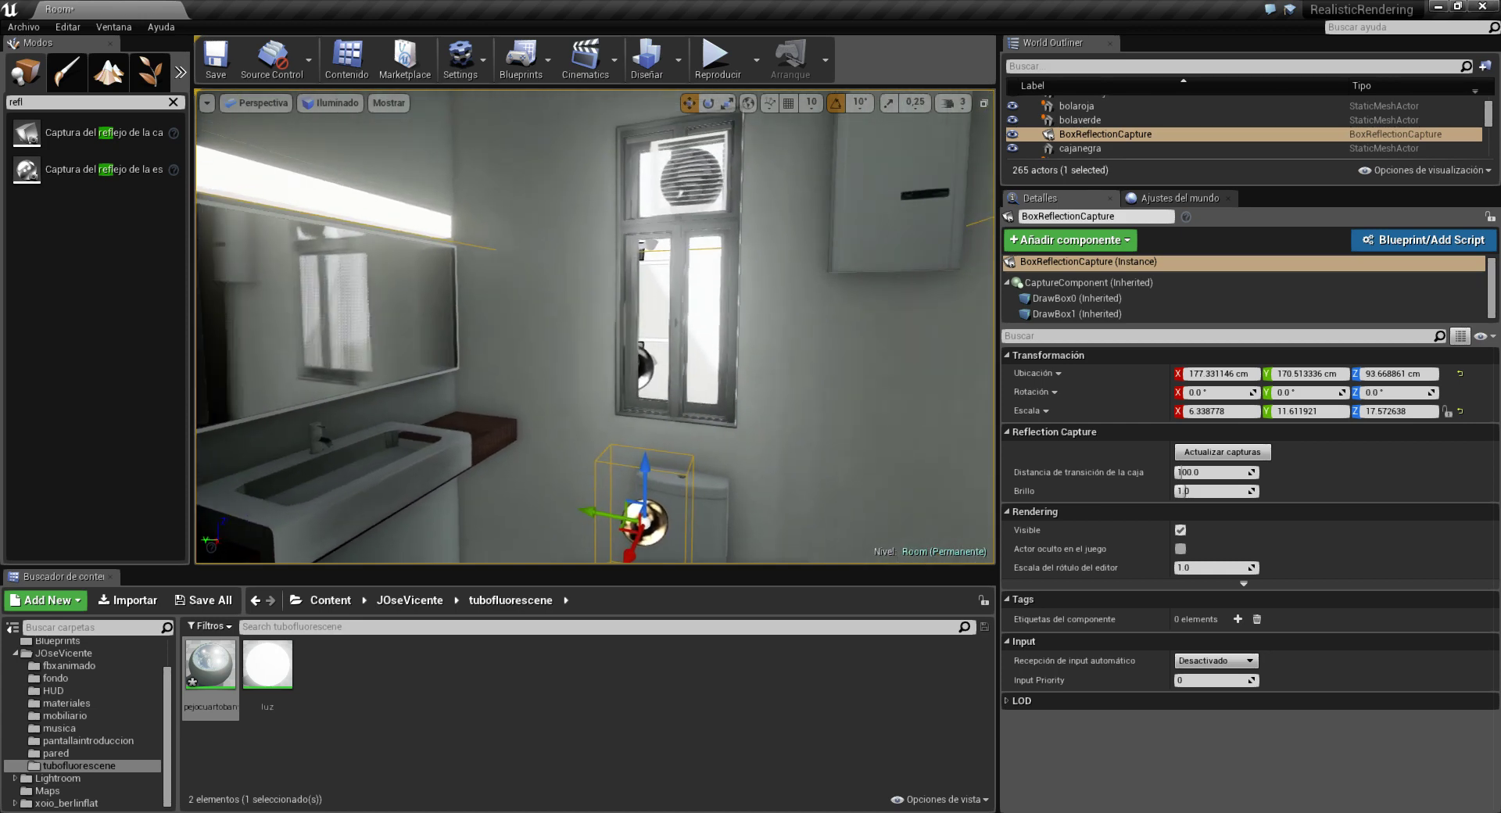
right_drag(641, 392, 682, 392)
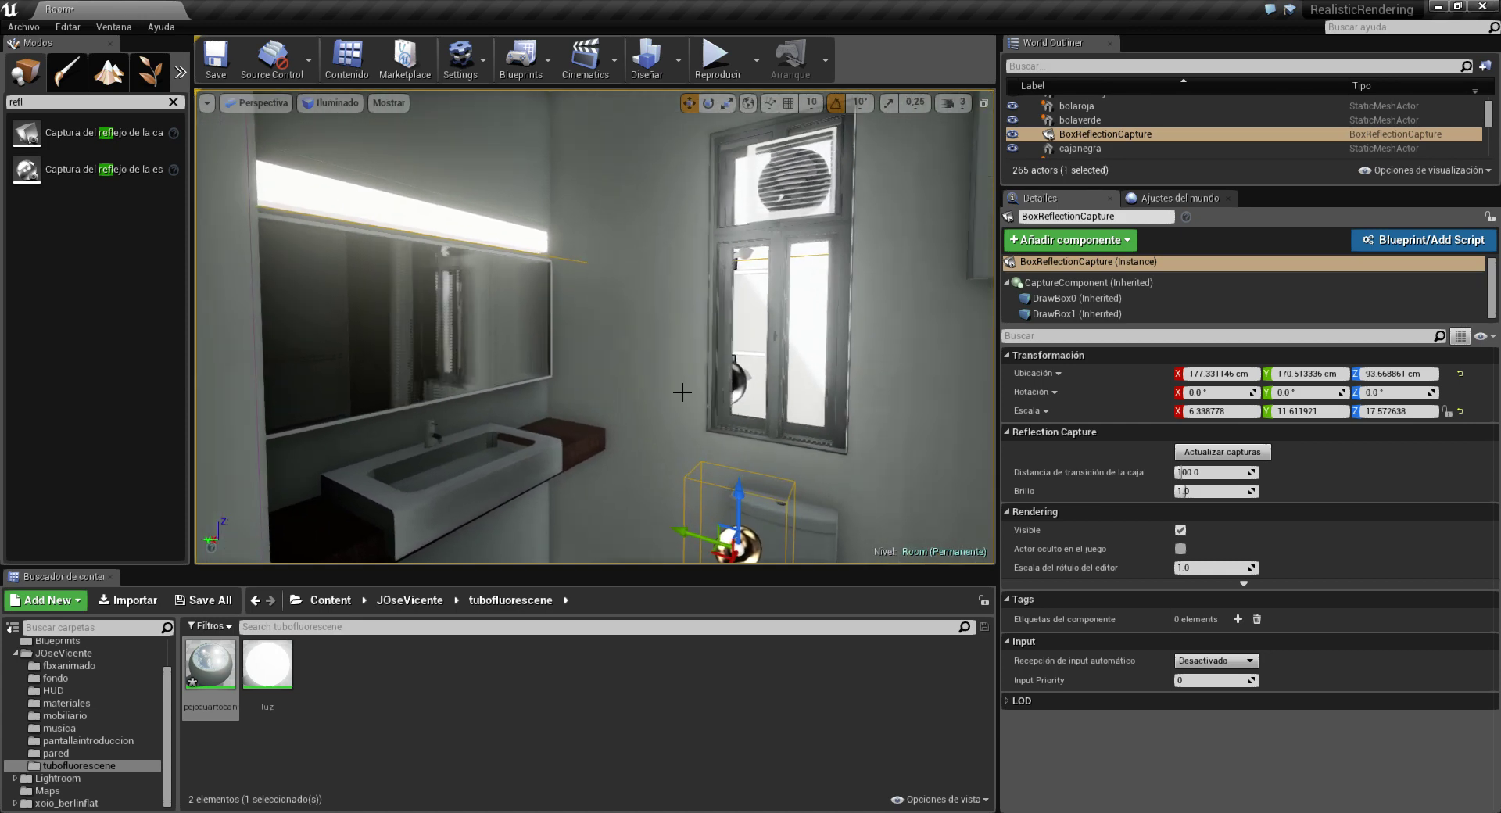
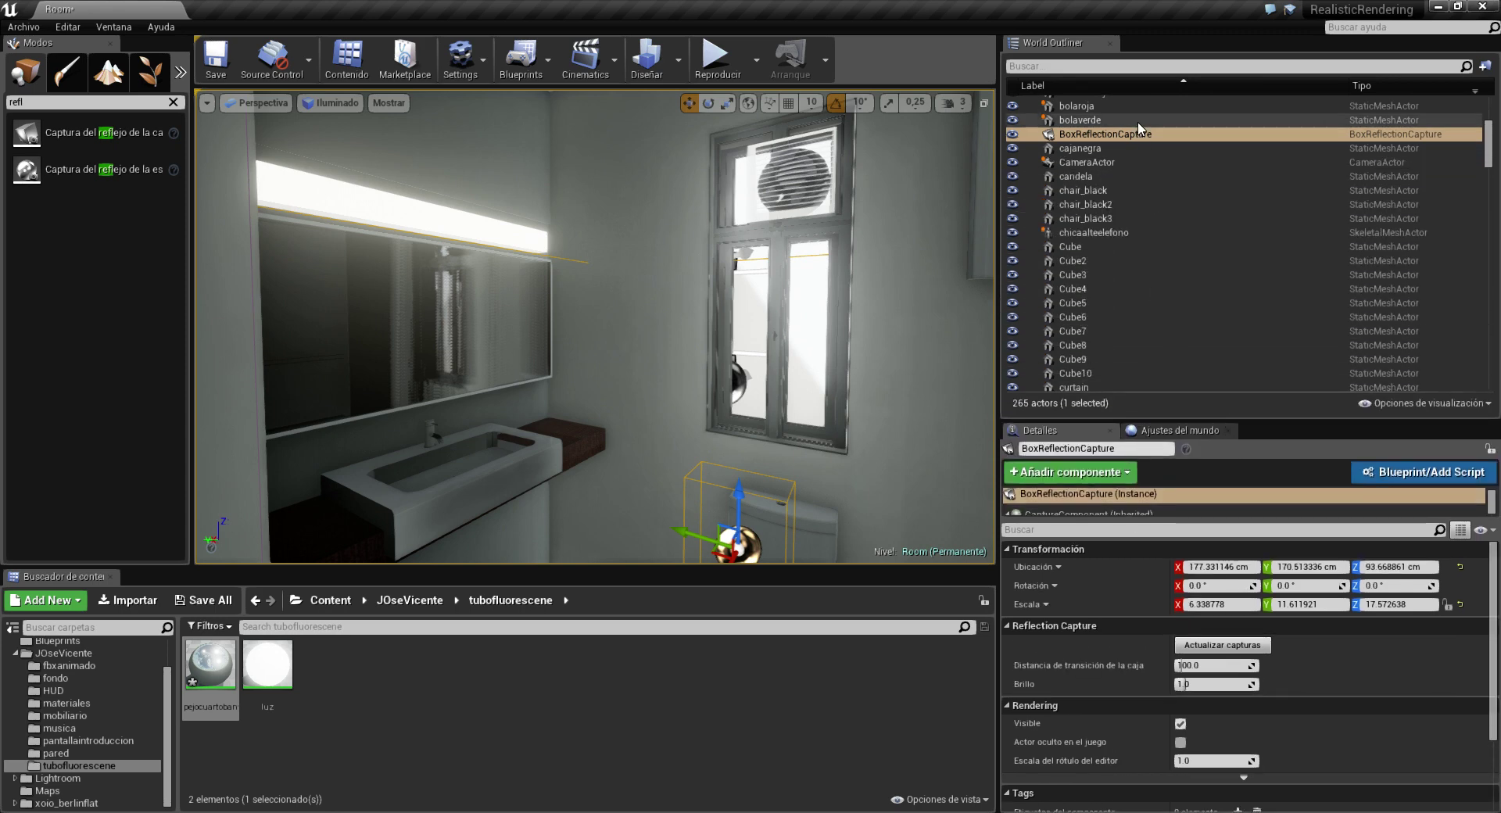
- Filter the World Outliner by 'post' and select PostProcessVolume3
click(1113, 68)
text(post)
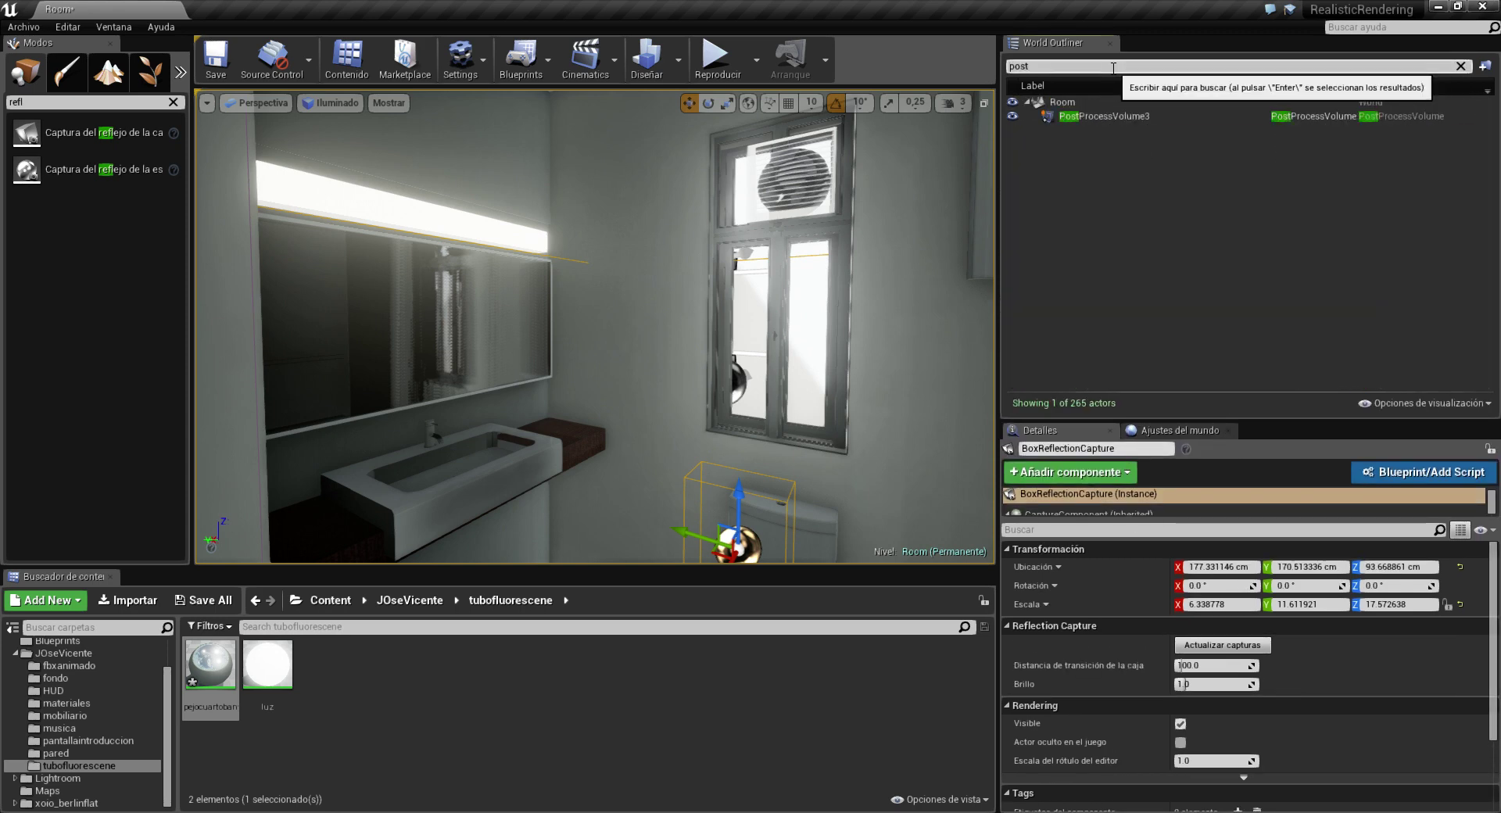
click(1118, 116)
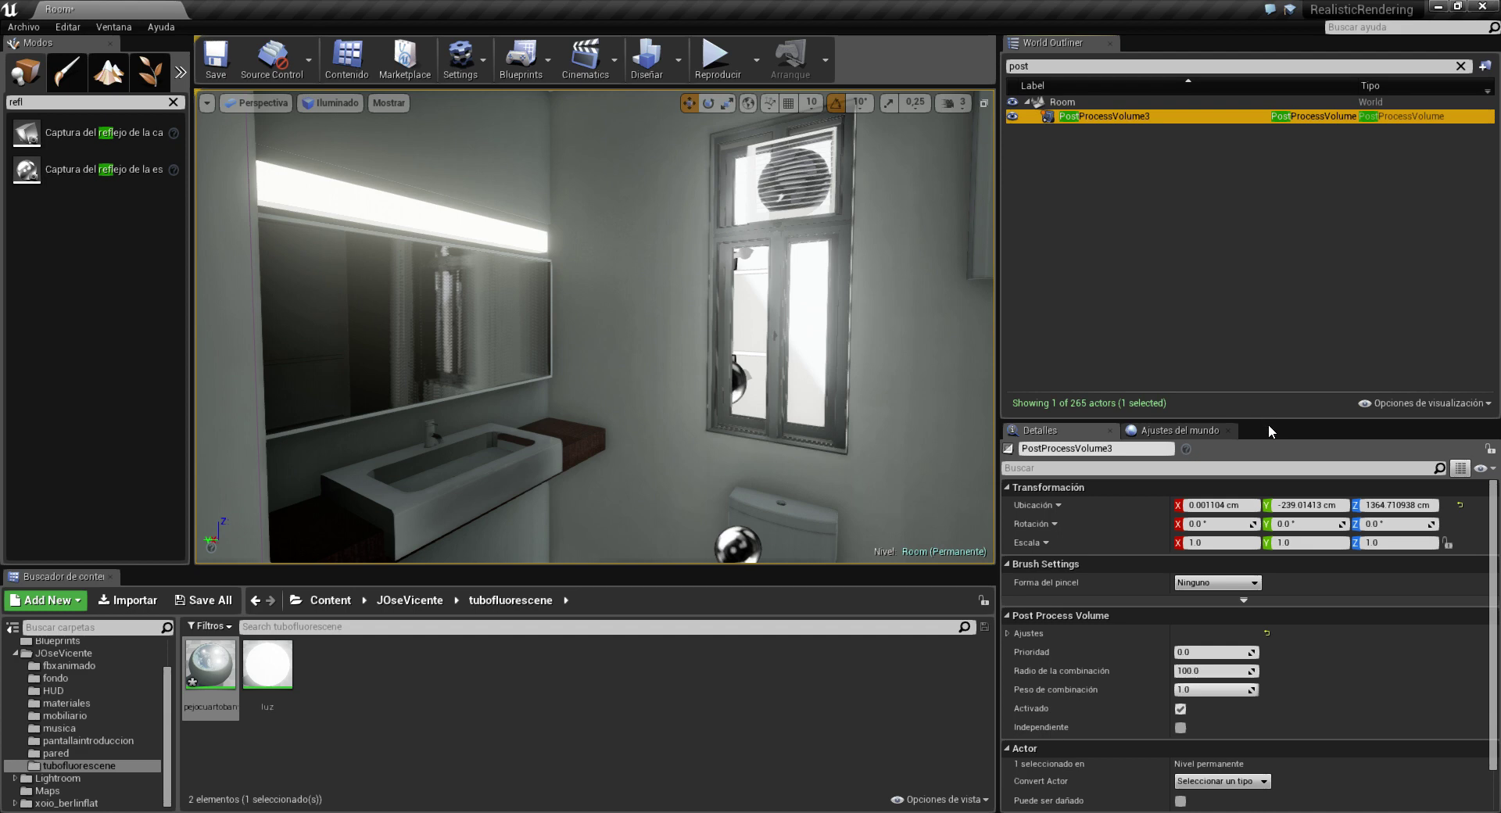
- Expand the Ajustes and Screen Space Reflections categories, with the Intensidad and Calidad overrides at 100
drag(1252, 421, 1251, 225)
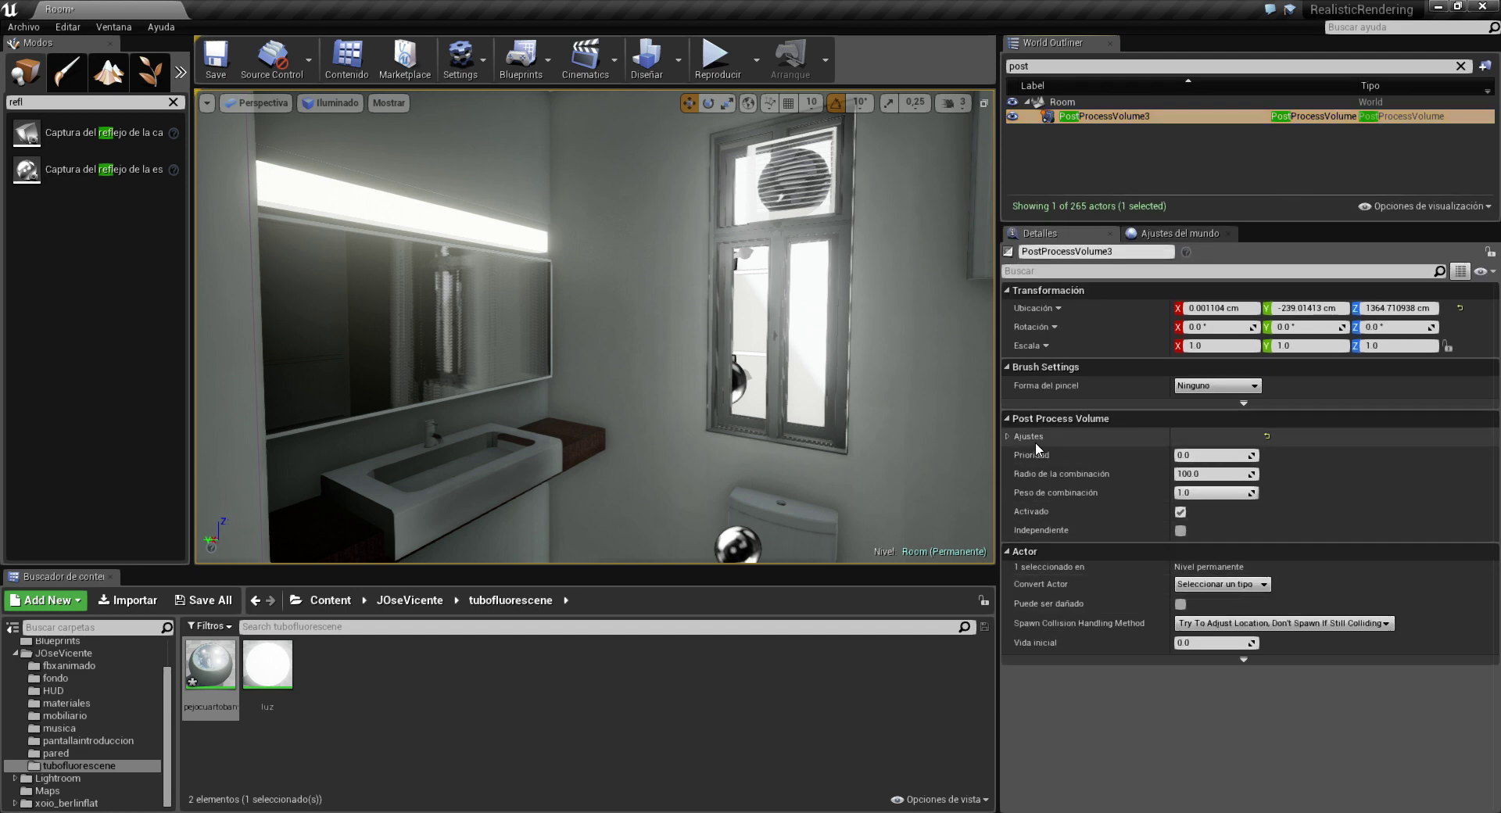
click(1008, 436)
scroll(1094, 681, down, 3)
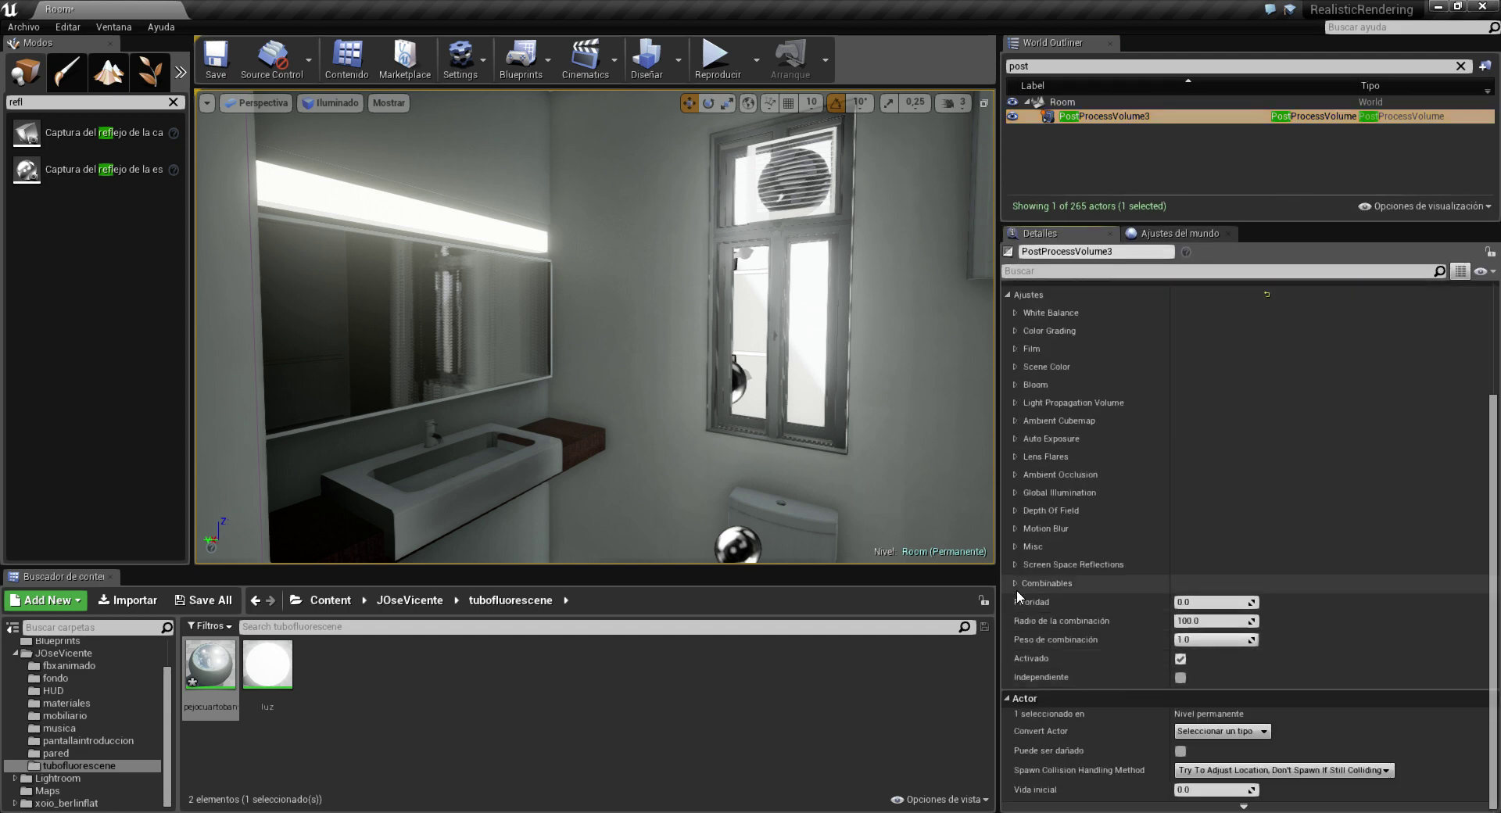
click(1024, 568)
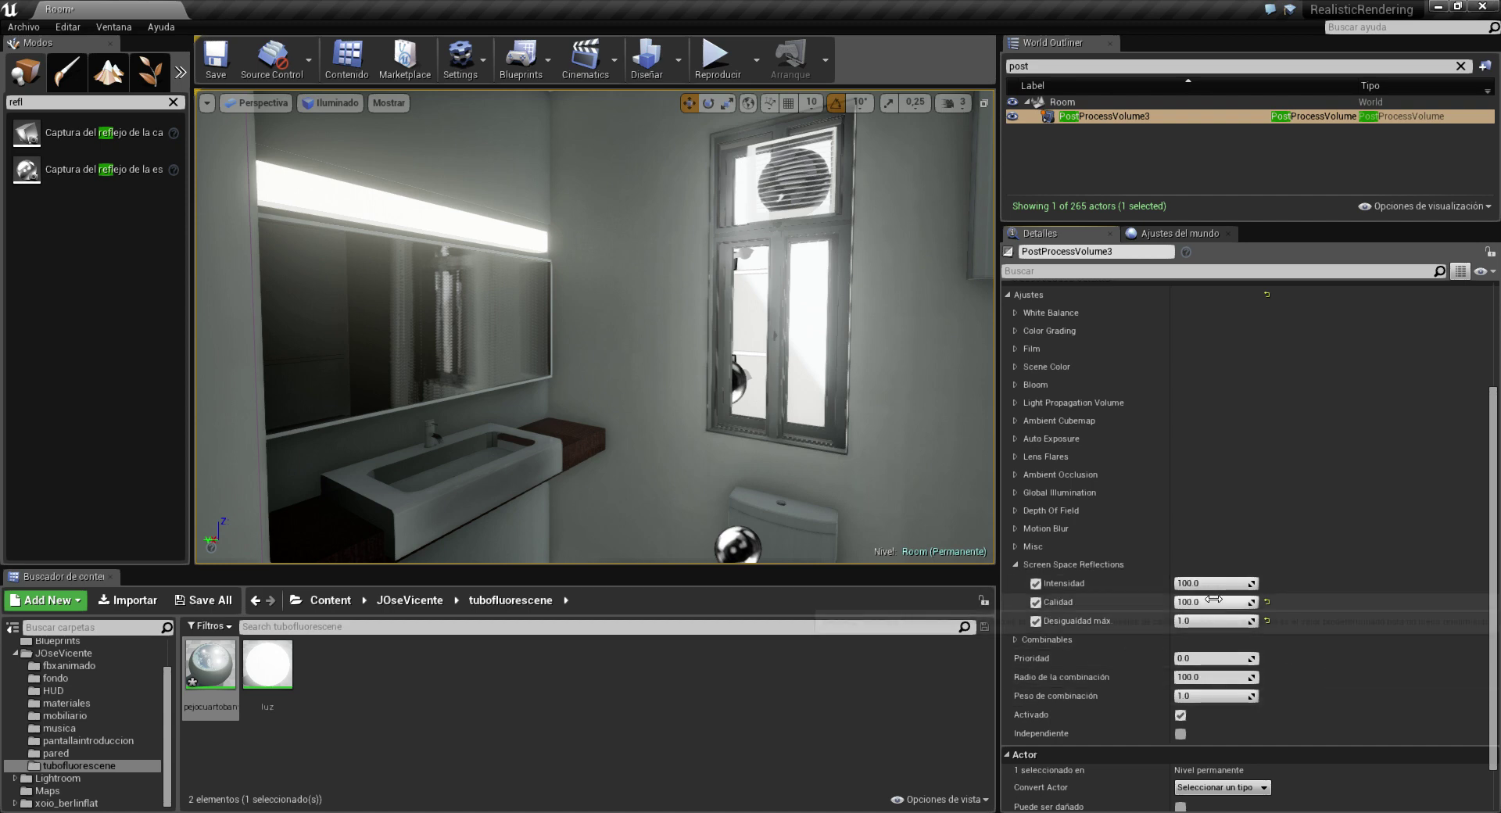
- Keep reflection Intensidad at 100 and turn the camera to see the window reflected in the mirror
mouse_move(1212, 585)
mouse_down()
mouse_move(1133, 585)
mouse_move(1290, 584)
mouse_move(1179, 602)
mouse_move(1290, 602)
mouse_up()
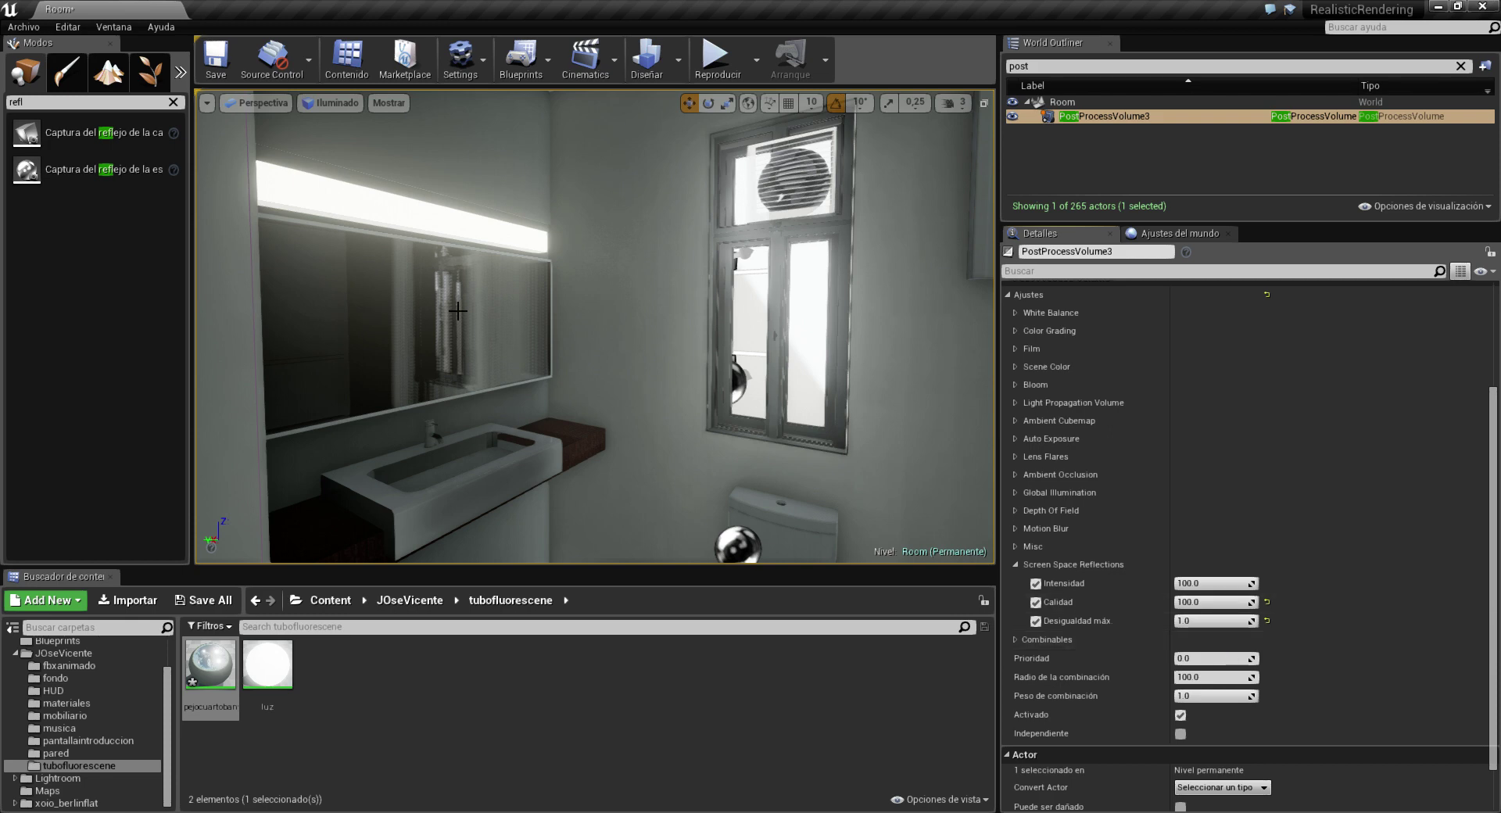
mouse_move(642, 441)
mouse_down()
mouse_move(595, 423)
mouse_move(888, 496)
mouse_up()
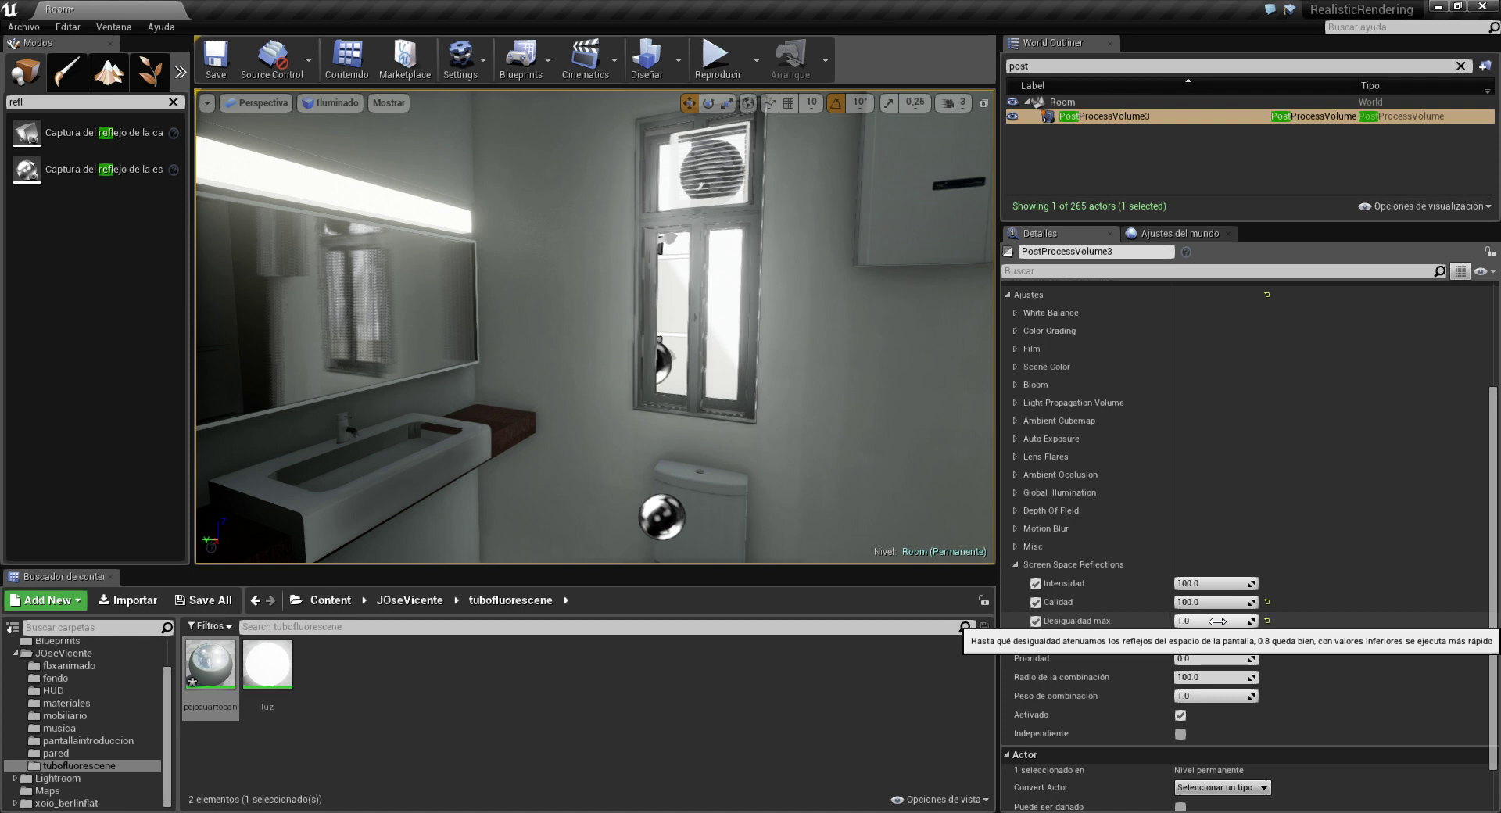
click(744, 737)
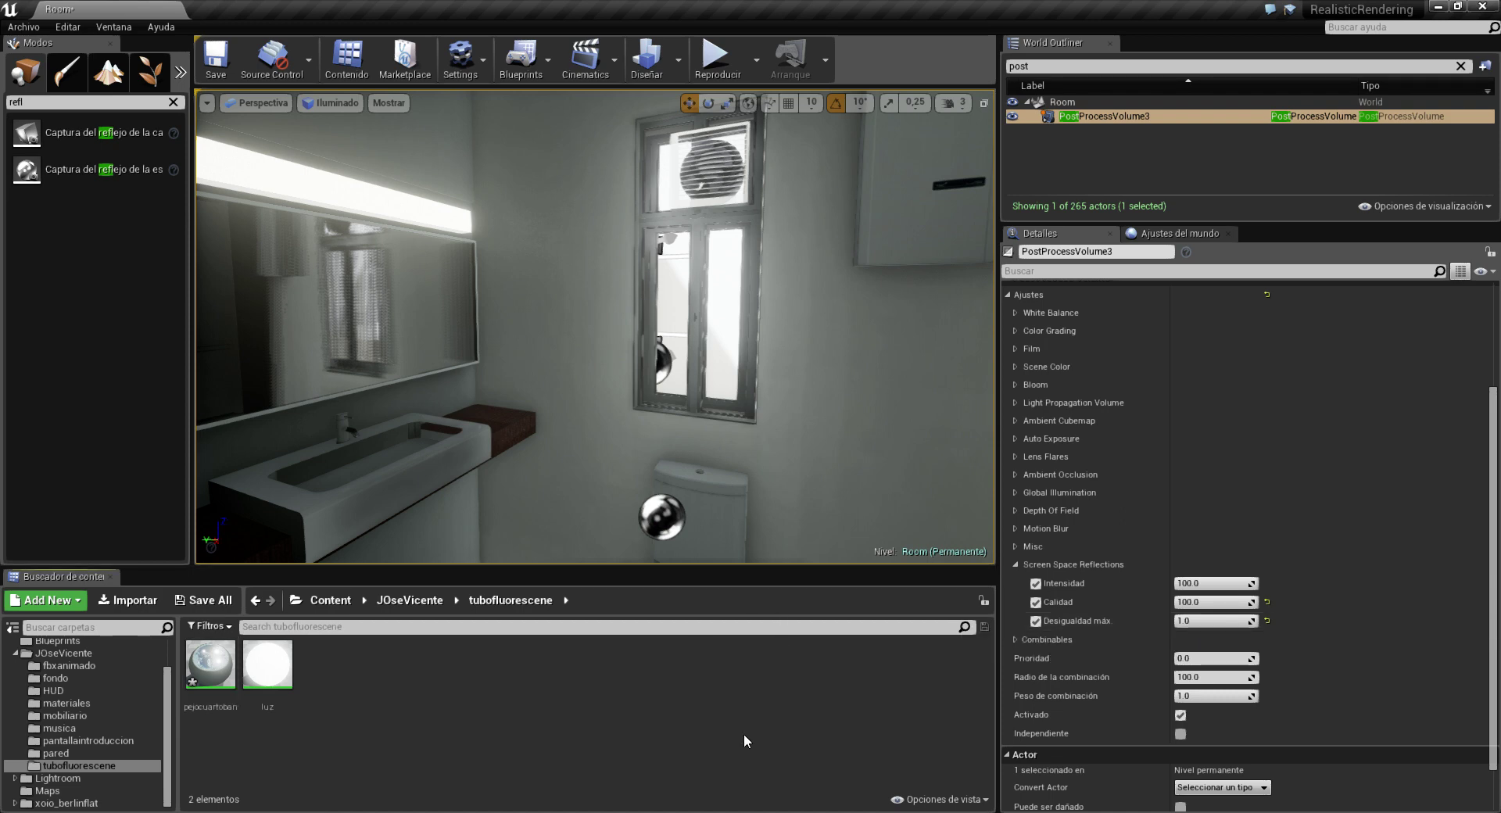